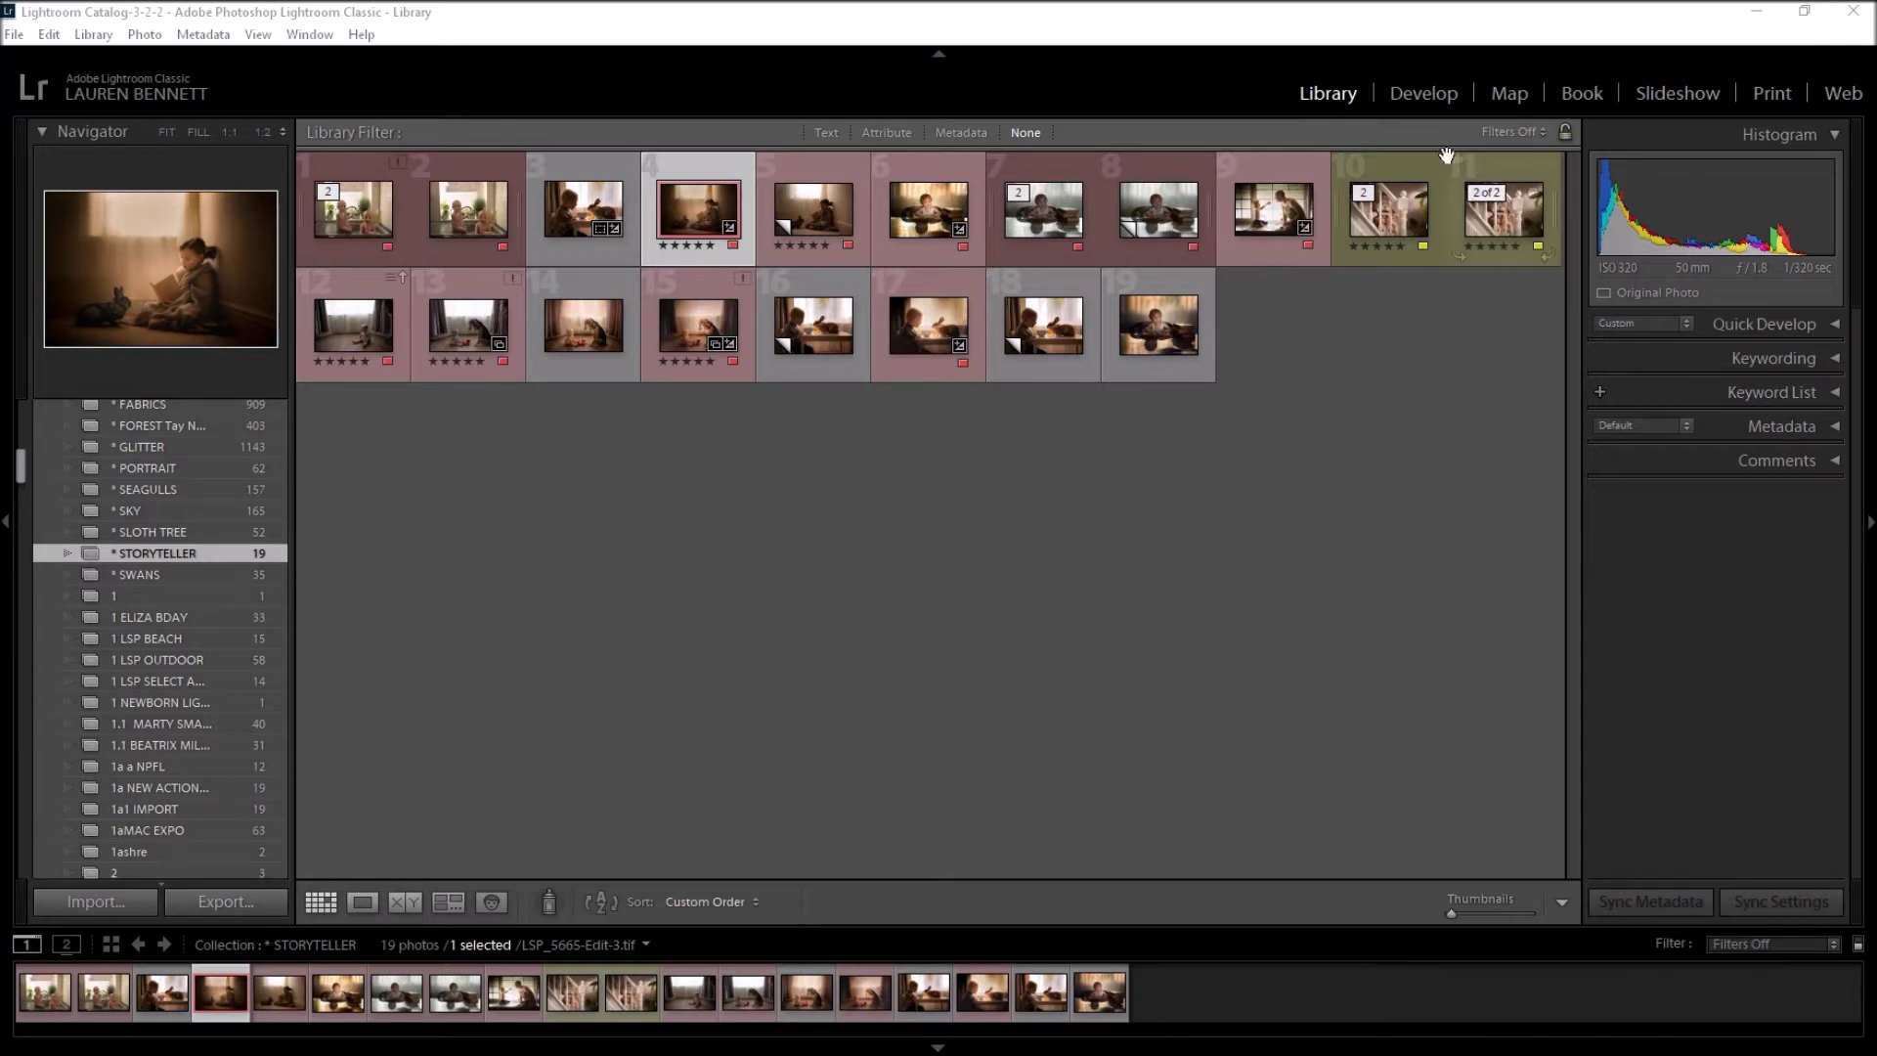
Step: Open LSP_5665-Edit-3.tif, the girl-and-rabbit reading photo, in the Develop module
left_click(1424, 92)
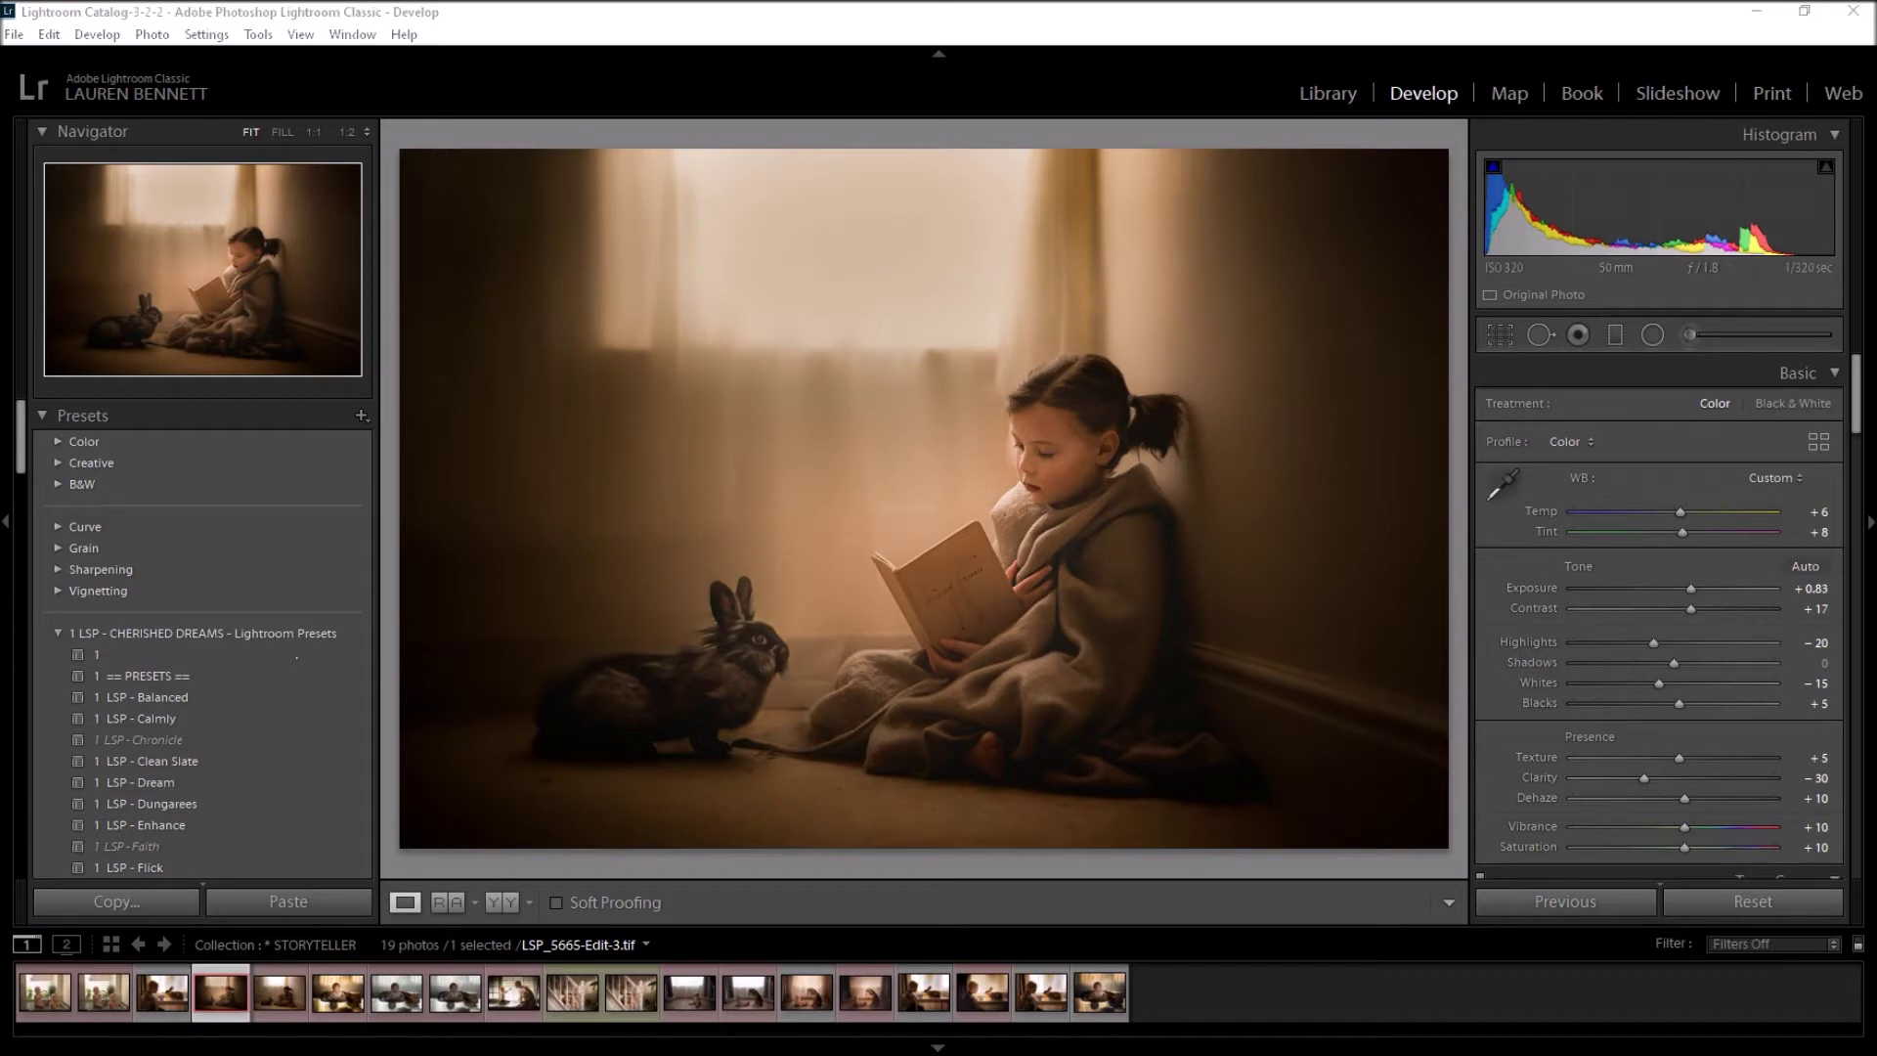
left_click(1329, 93)
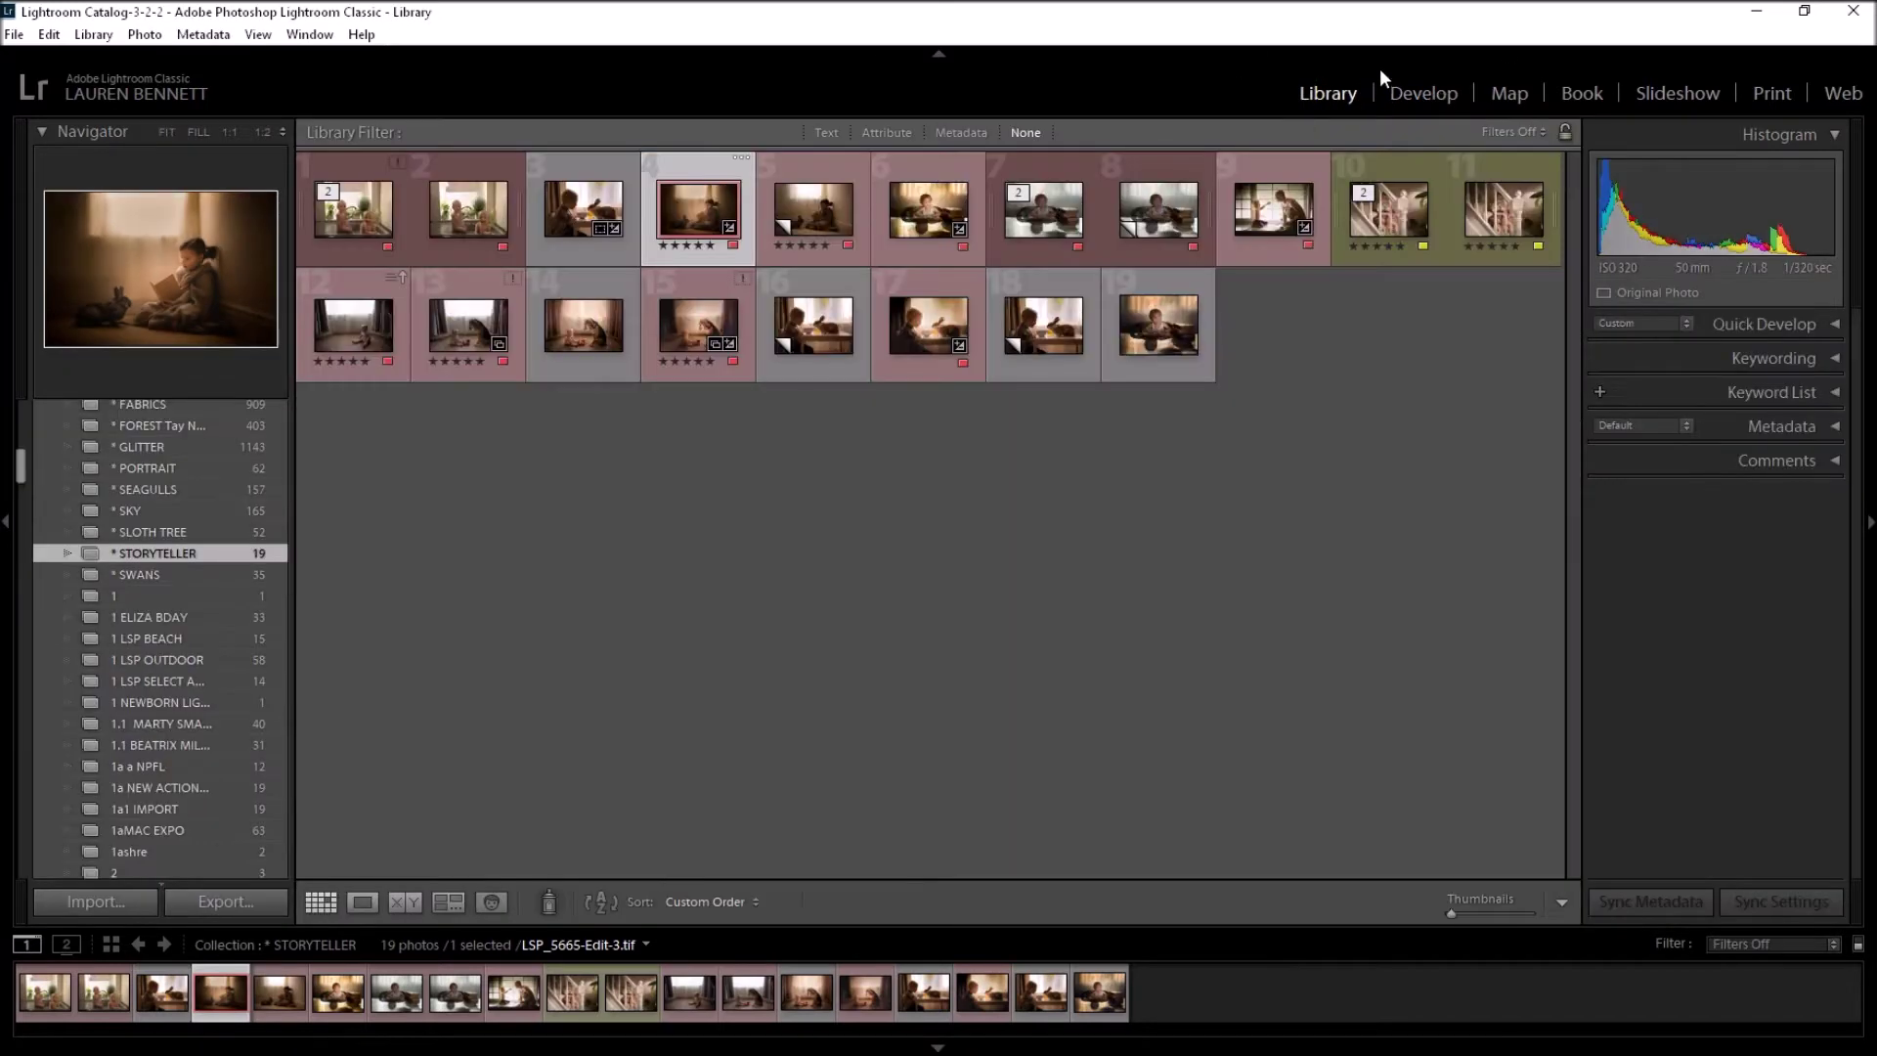
left_click(1428, 92)
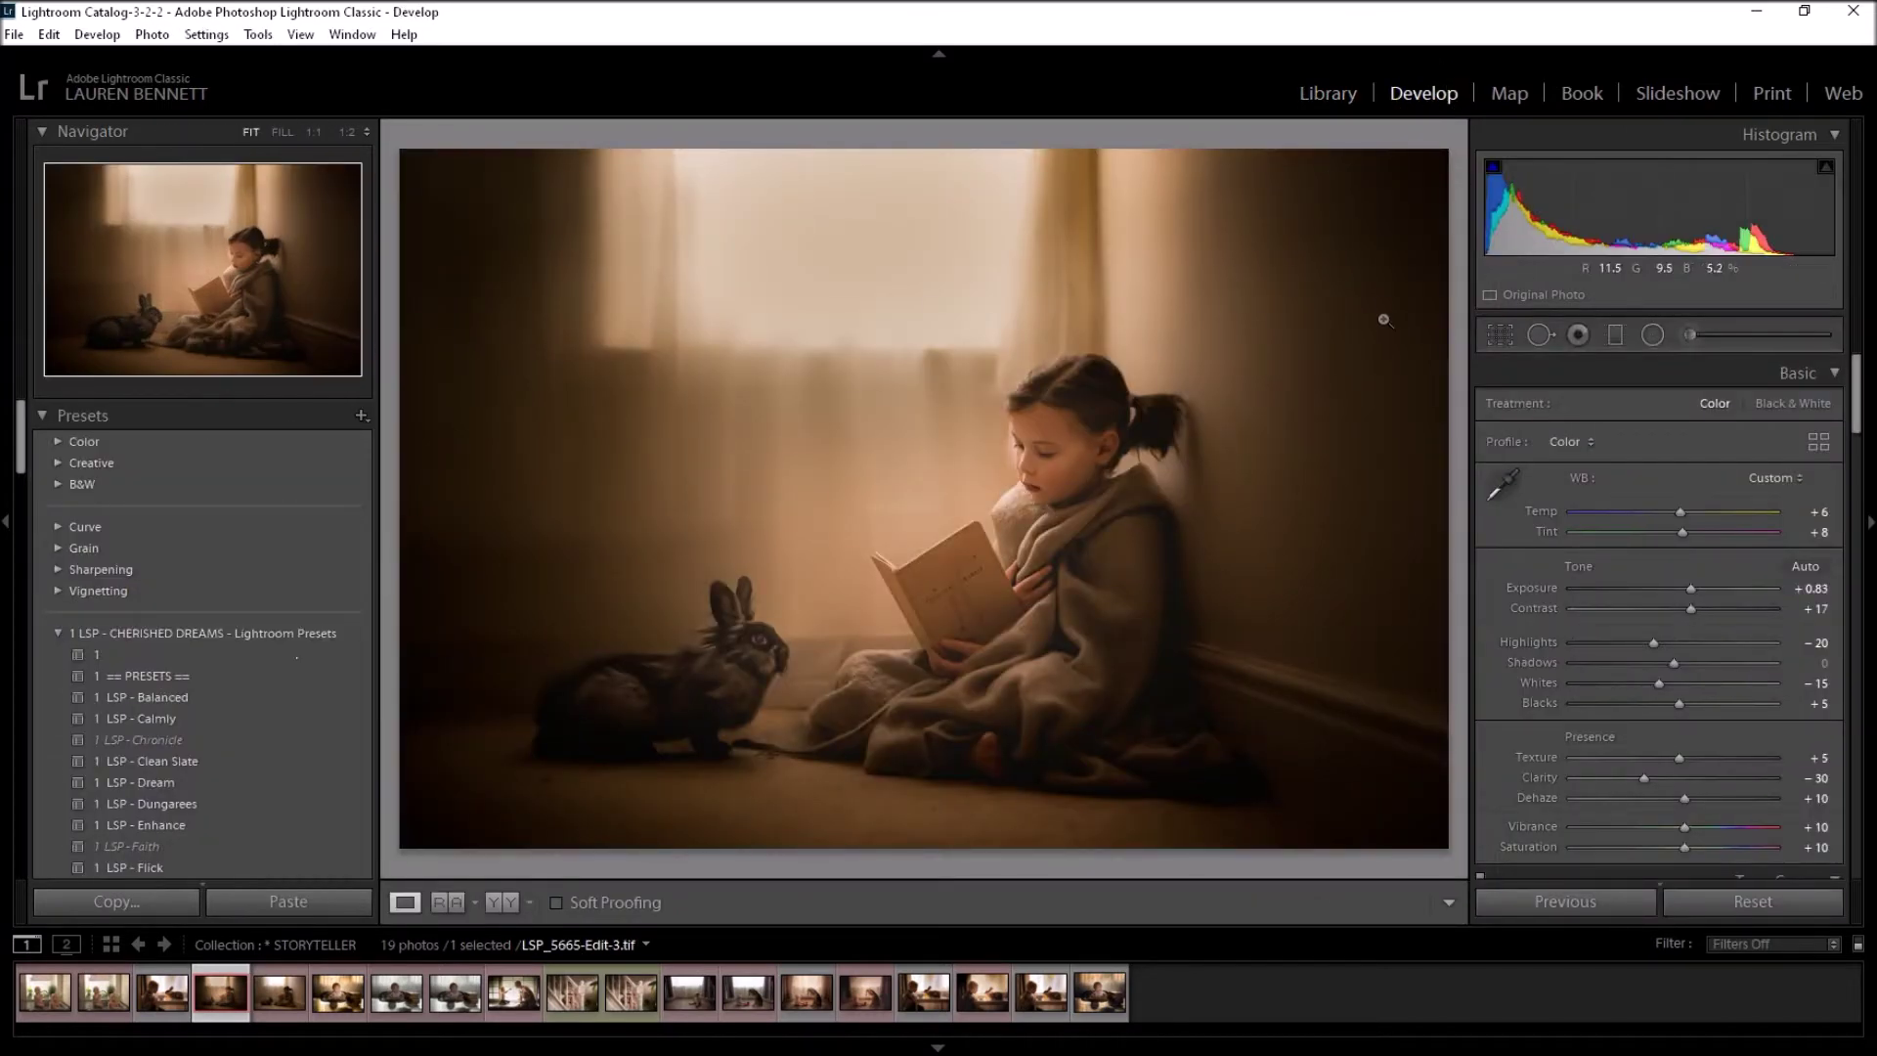
Step: Apply the Cherished Dreams 'LSP - Balanced' preset (Exposure +0.83, Contrast +17, Clarity −30)
left_click(41, 419)
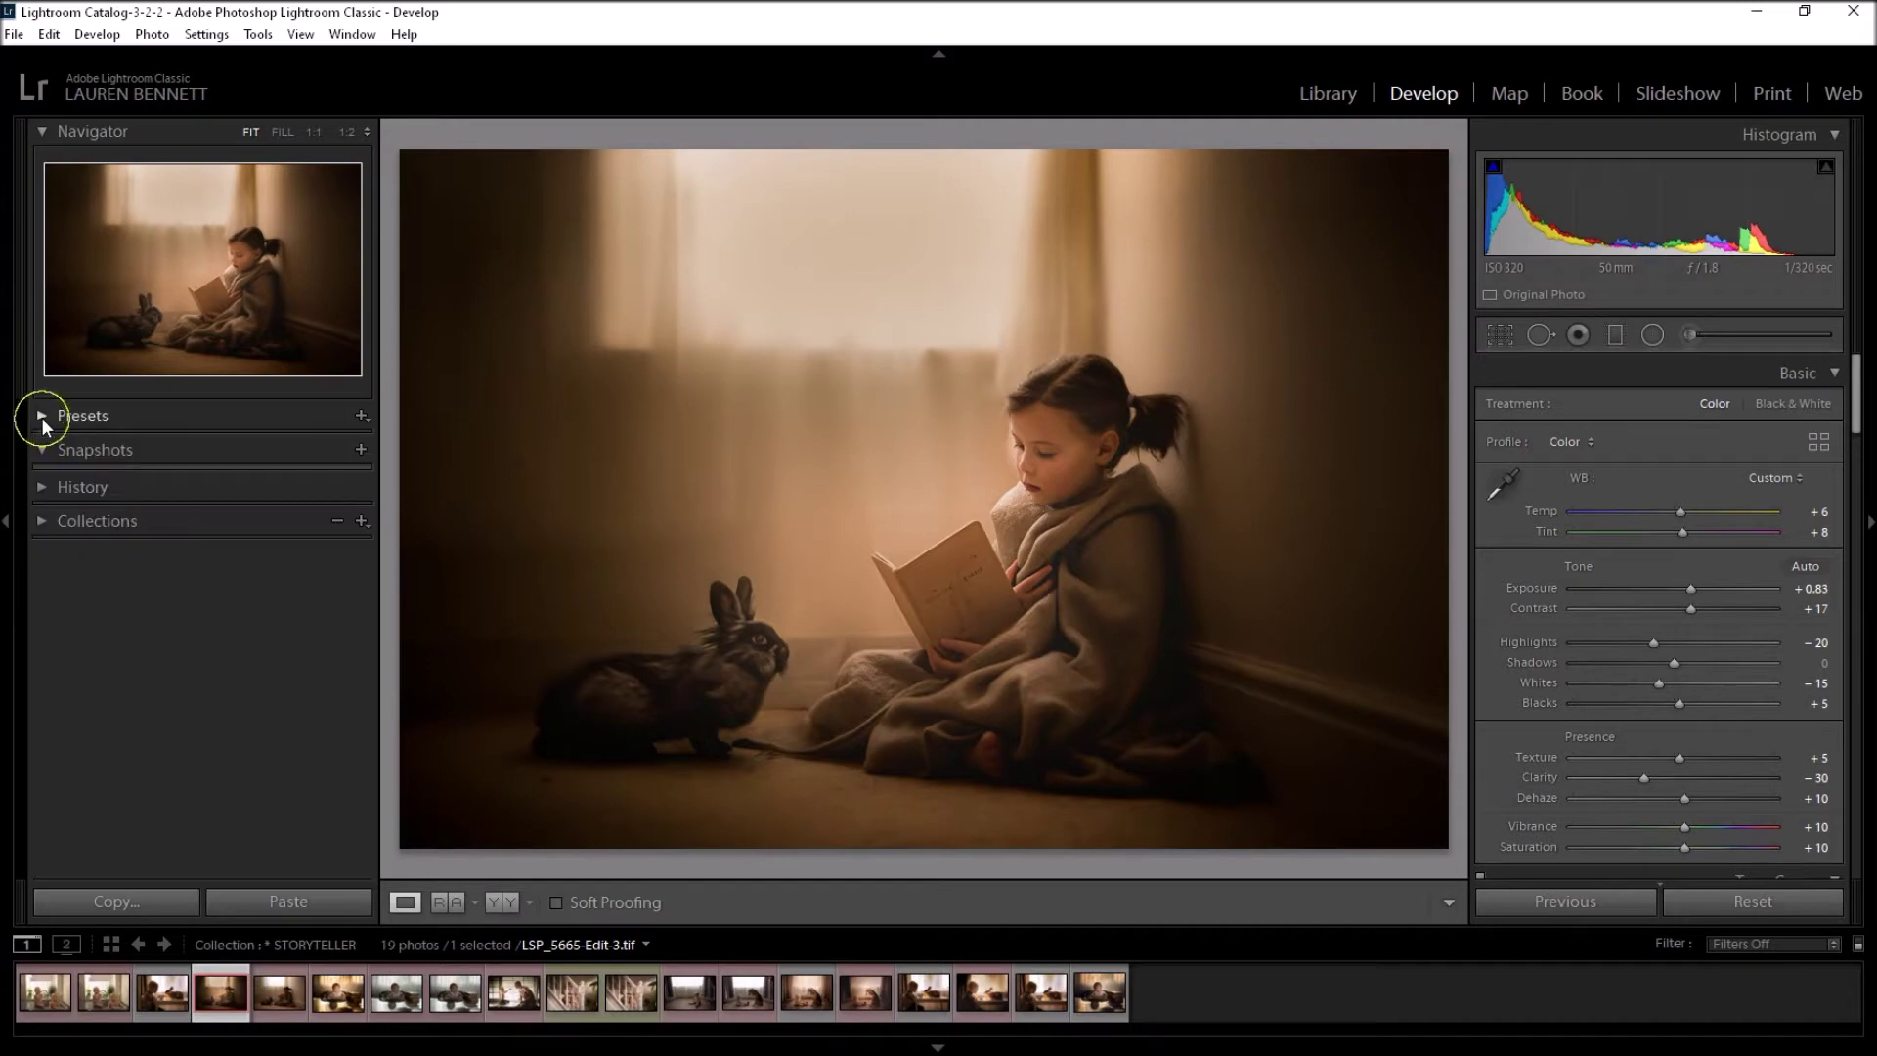
left_click(49, 415)
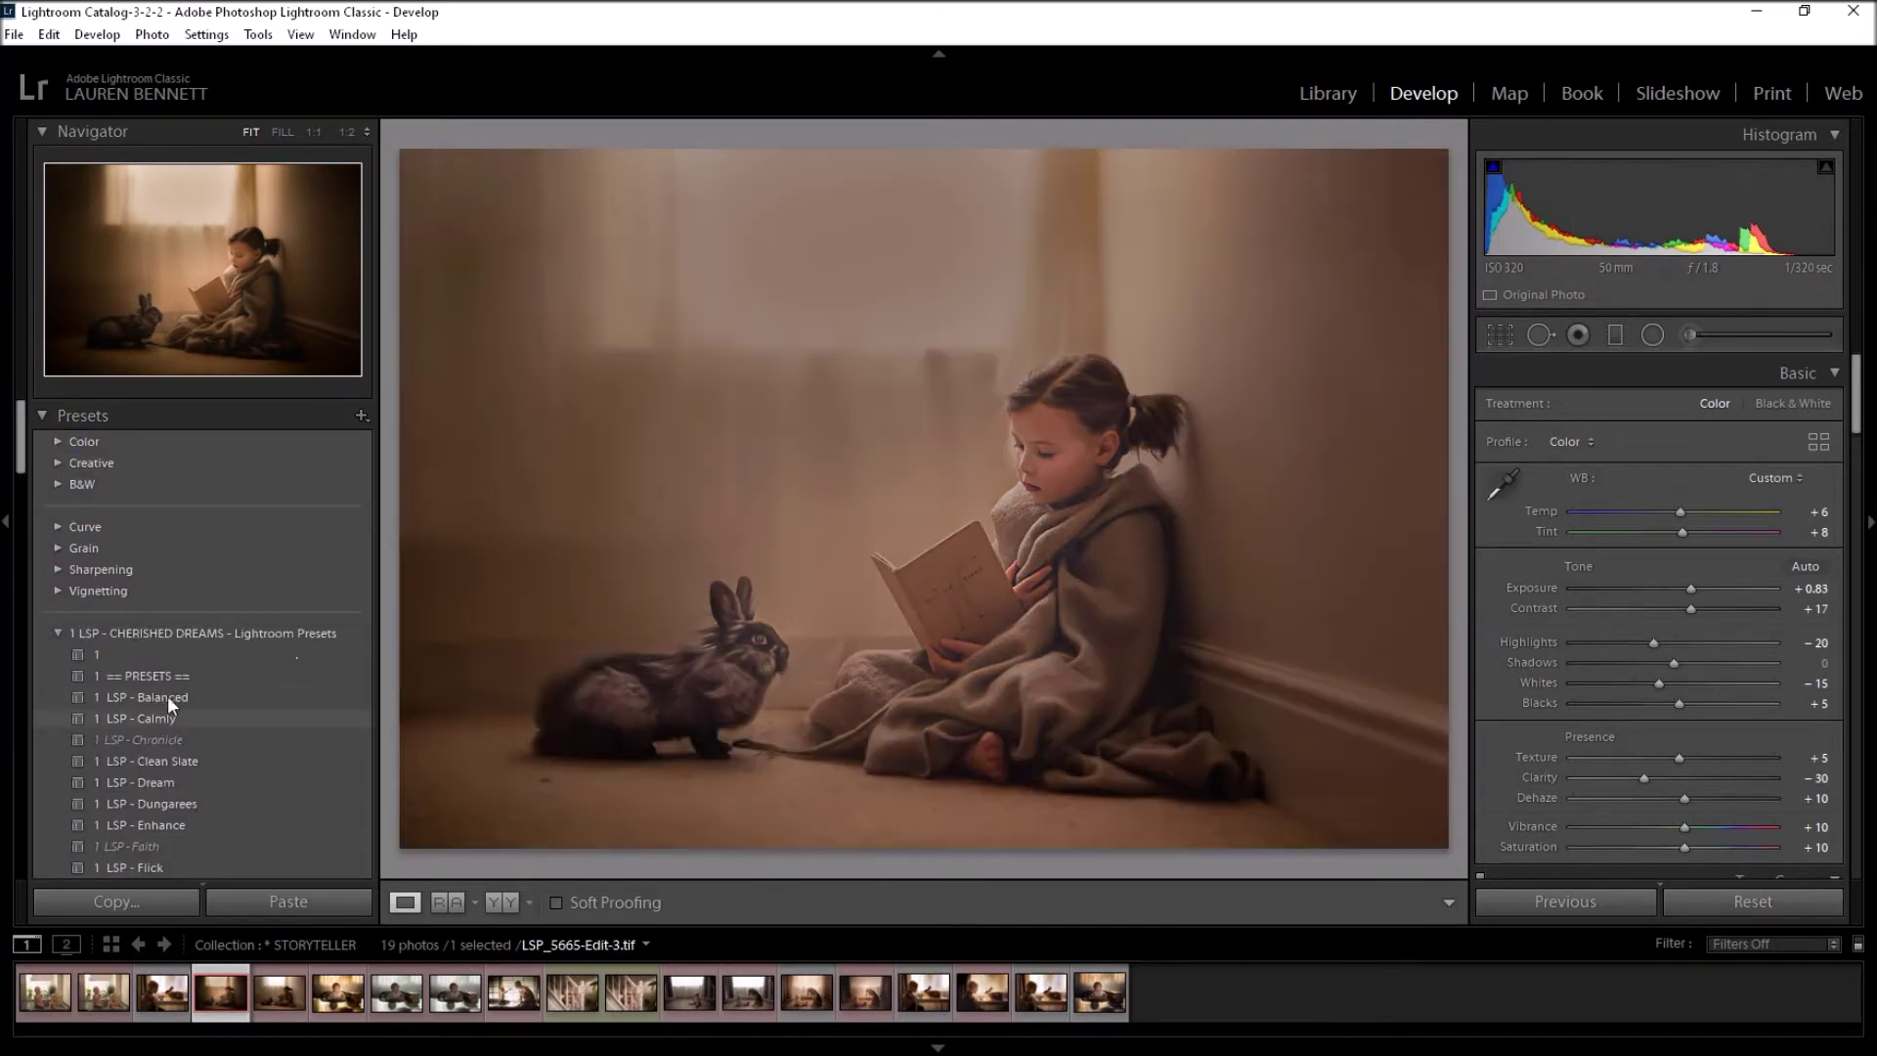
left_click(167, 695)
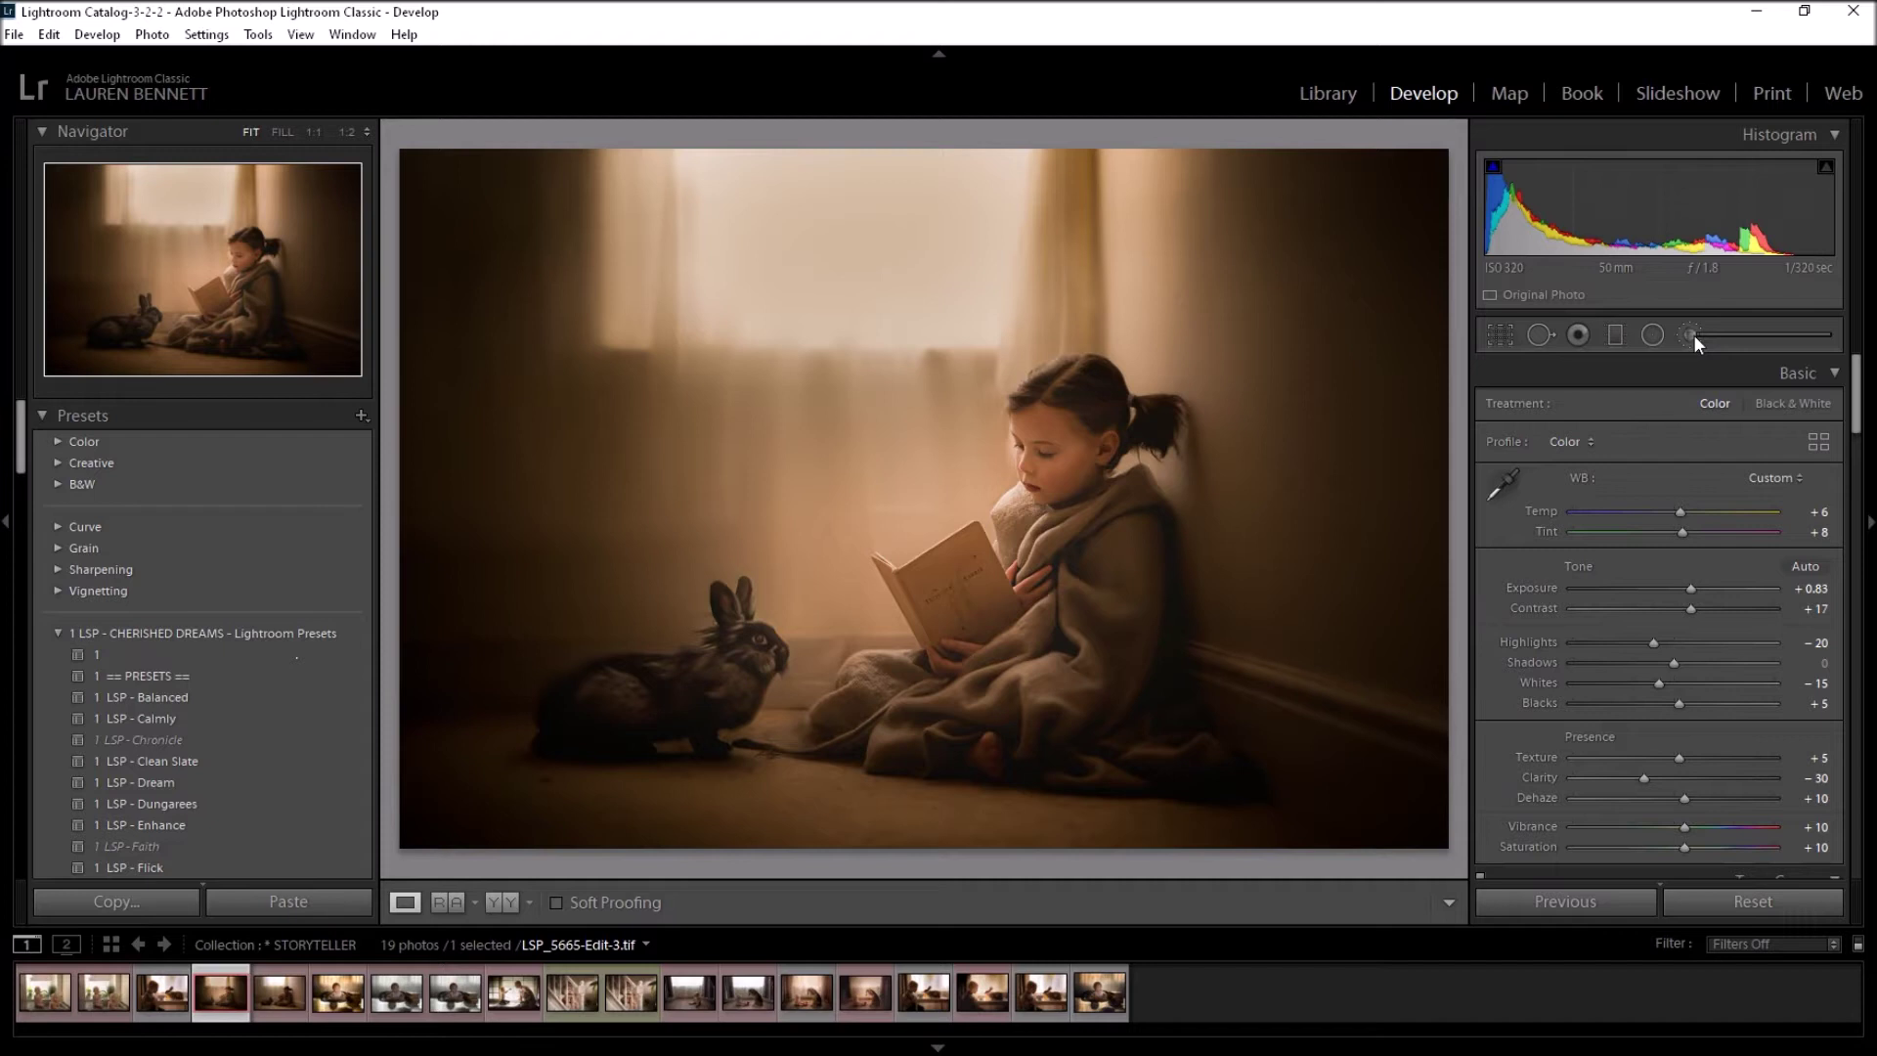
Step: Select the Adjustment Brush, check its Effect list, and switch to a darker, muted rendering
left_click(1690, 335)
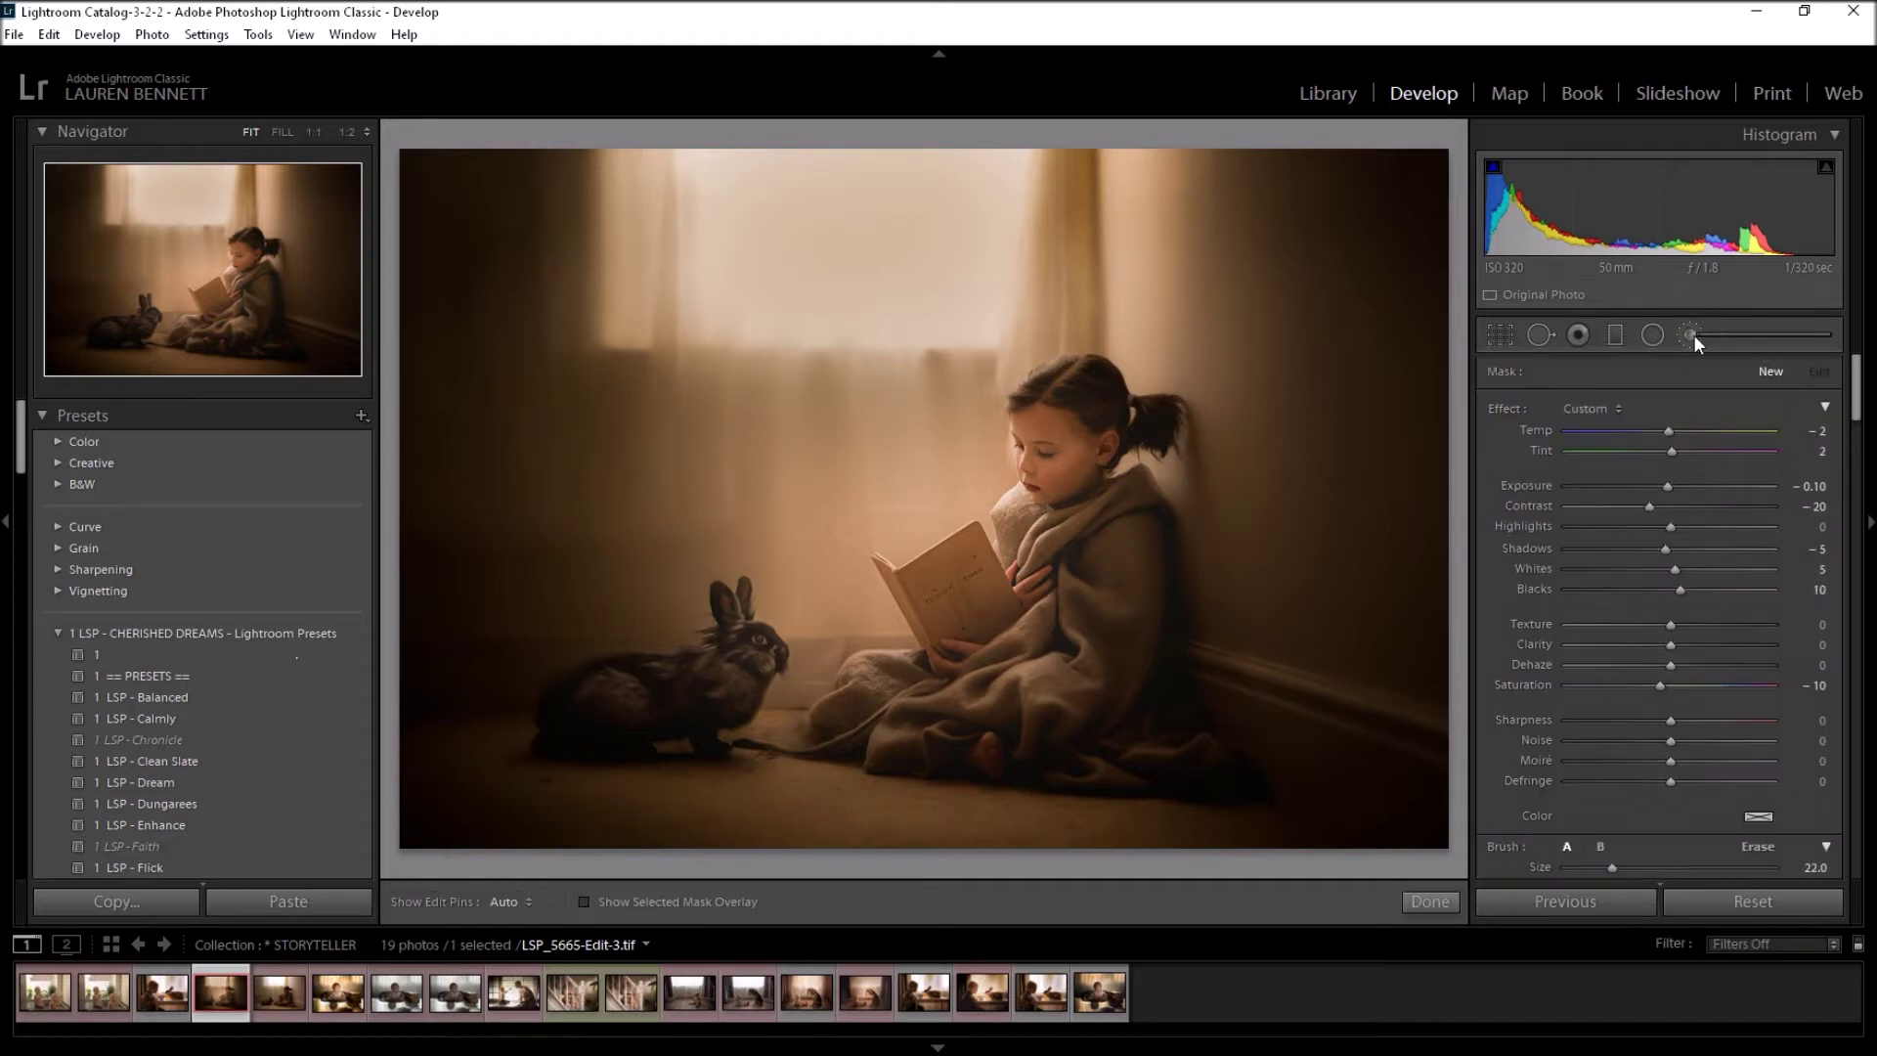
left_click(1615, 408)
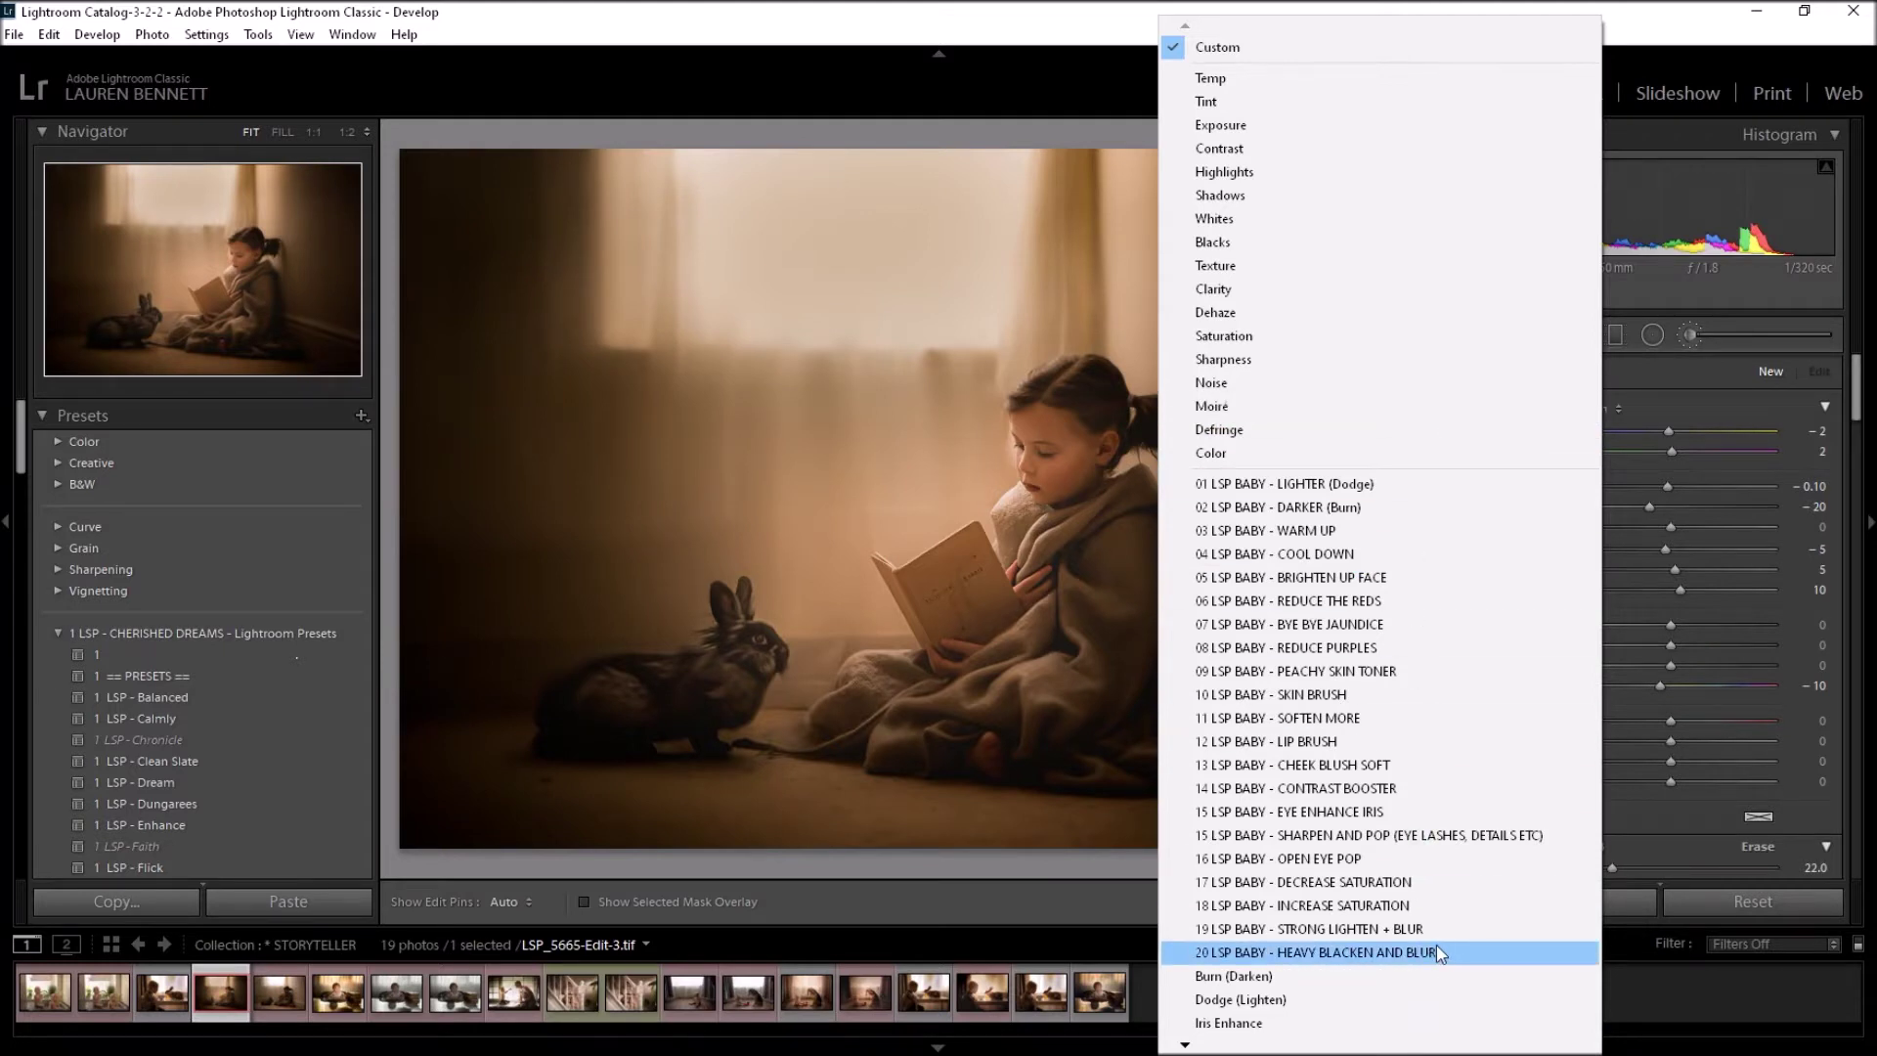
left_click(1635, 399)
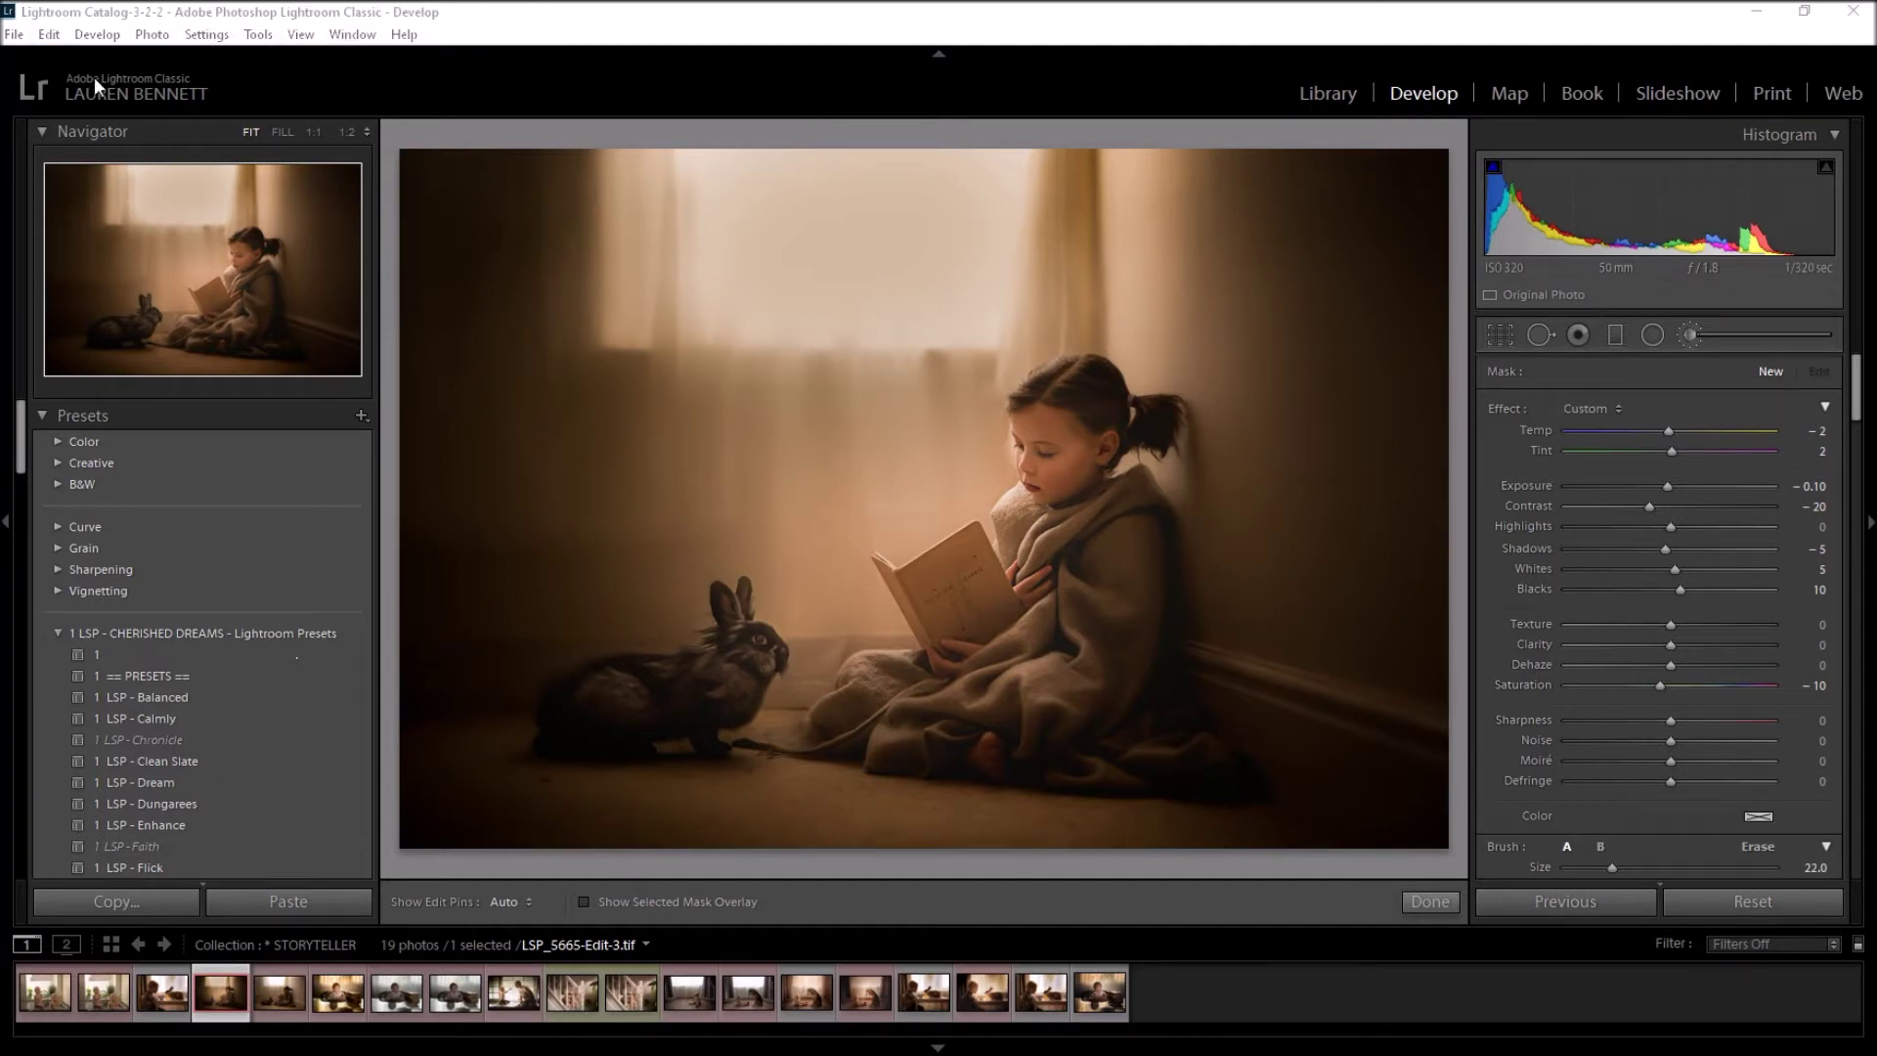
key("backslash")
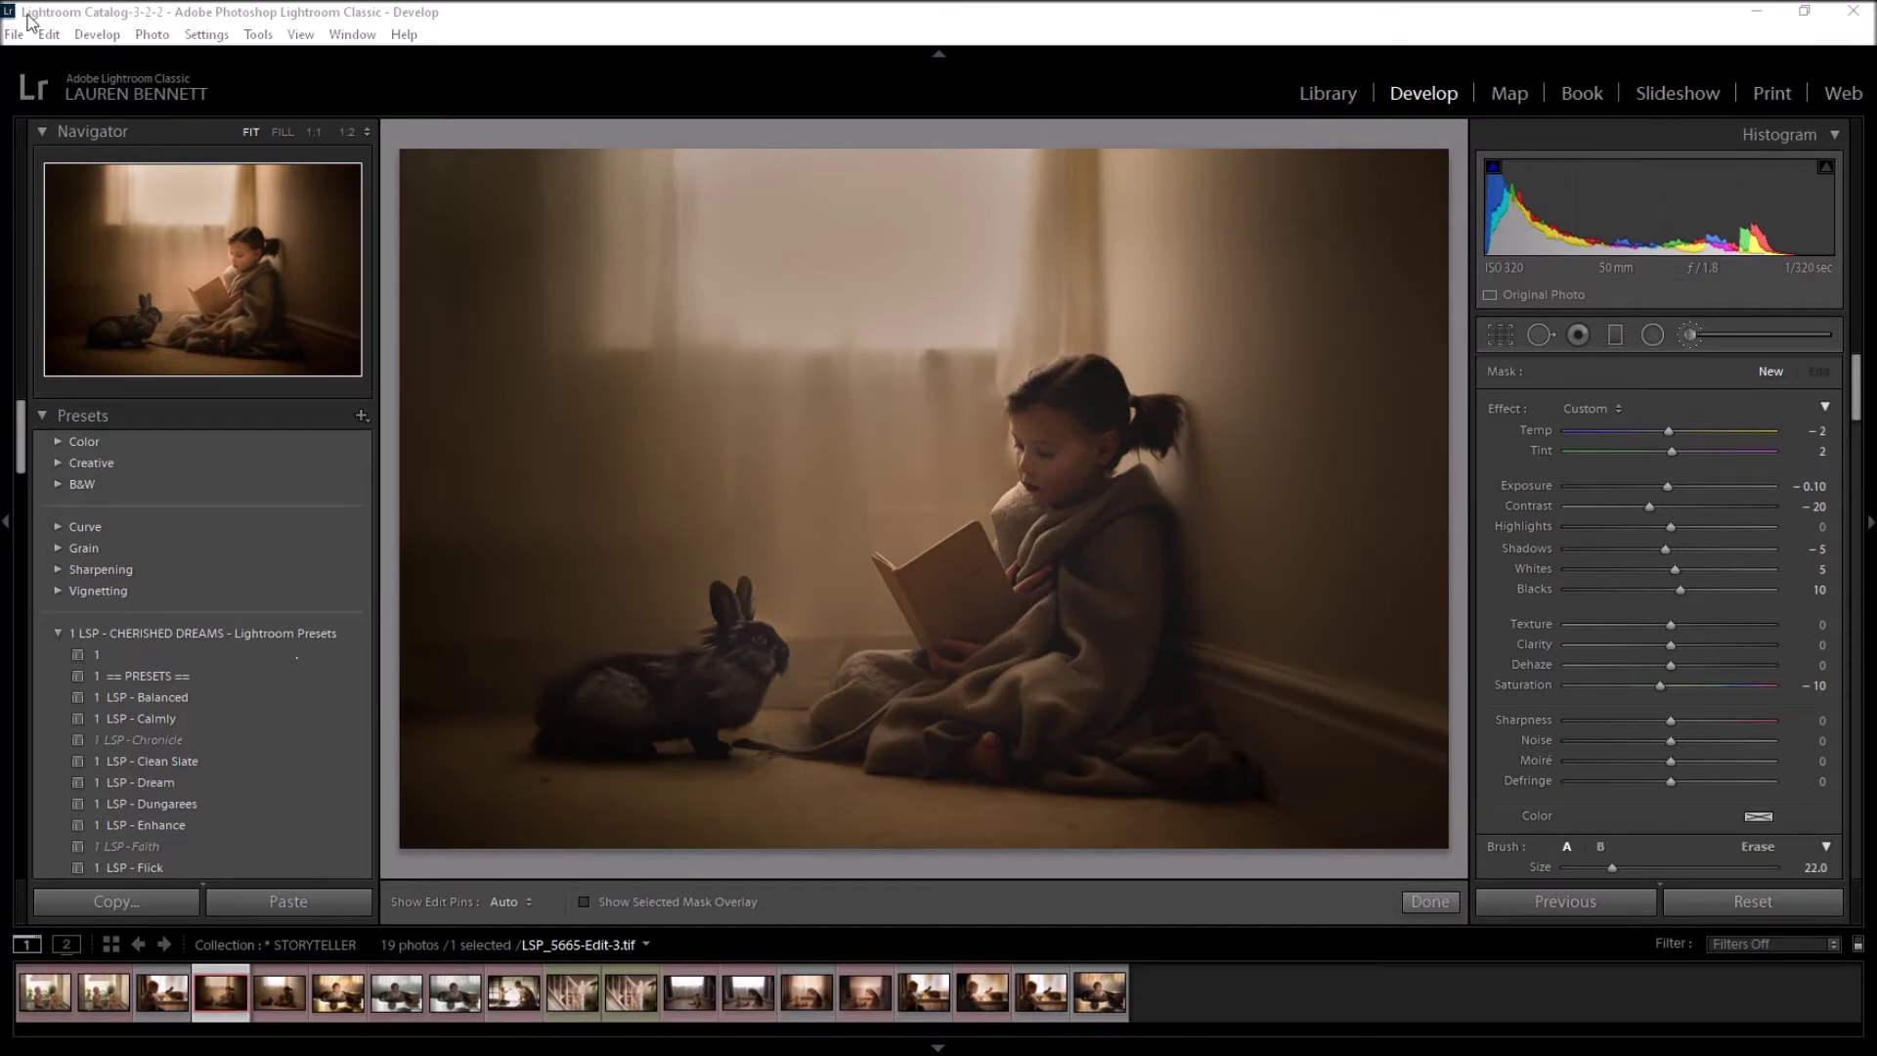
Step: Open Preferences from the Edit menu, then bring up the downloaded zip's context menu in Explorer
left_click(49, 34)
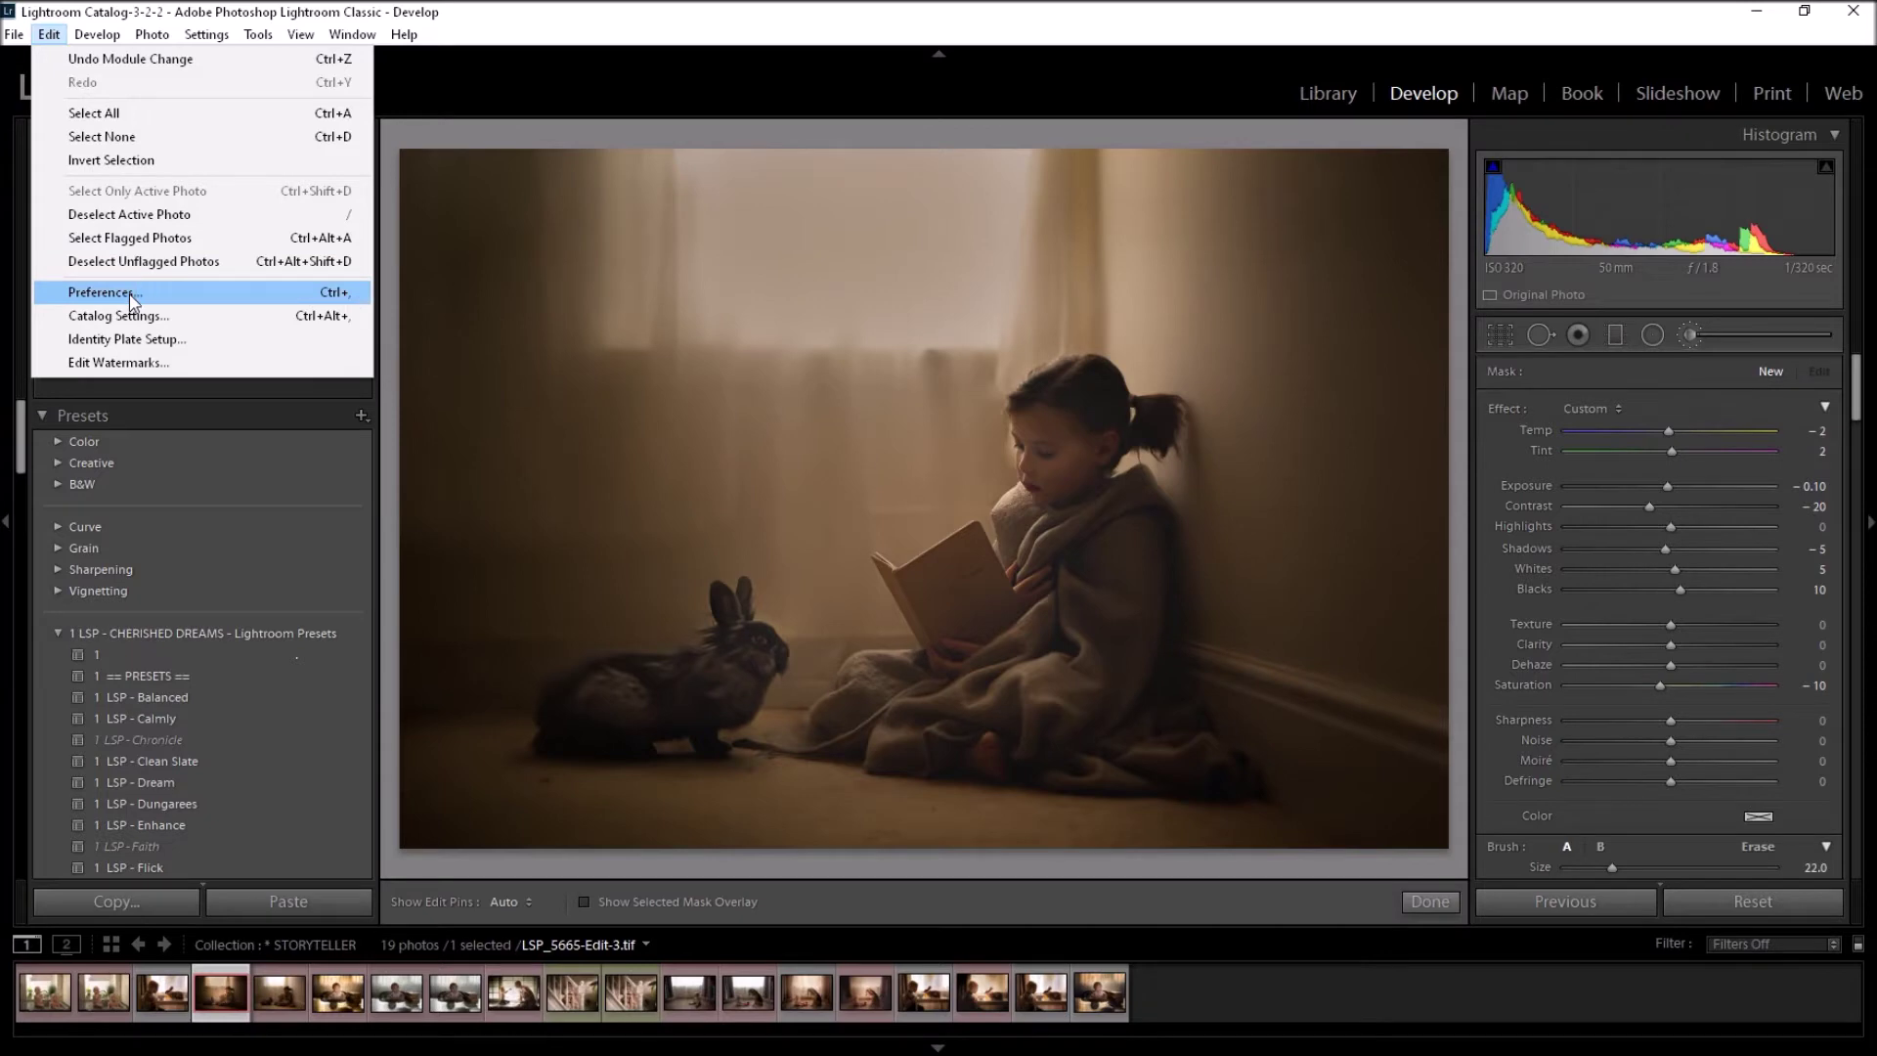
left_click(133, 297)
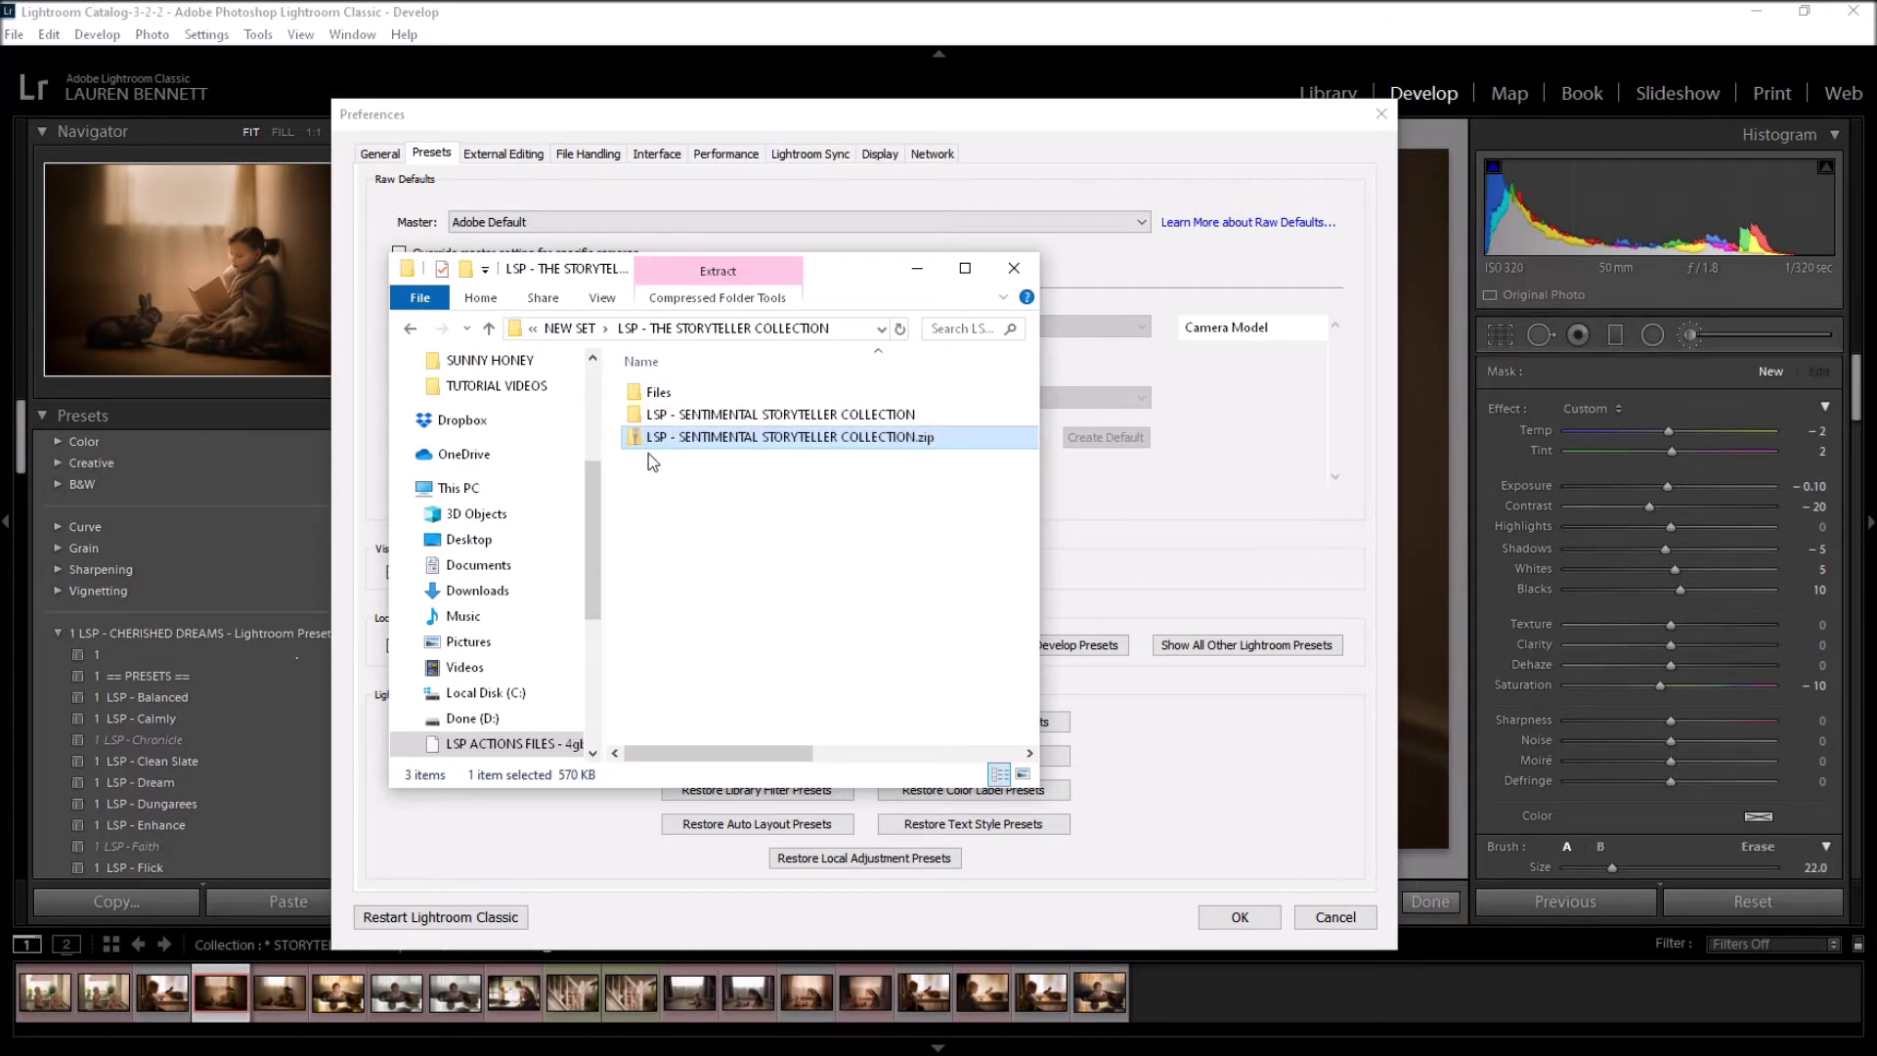
right_click(684, 440)
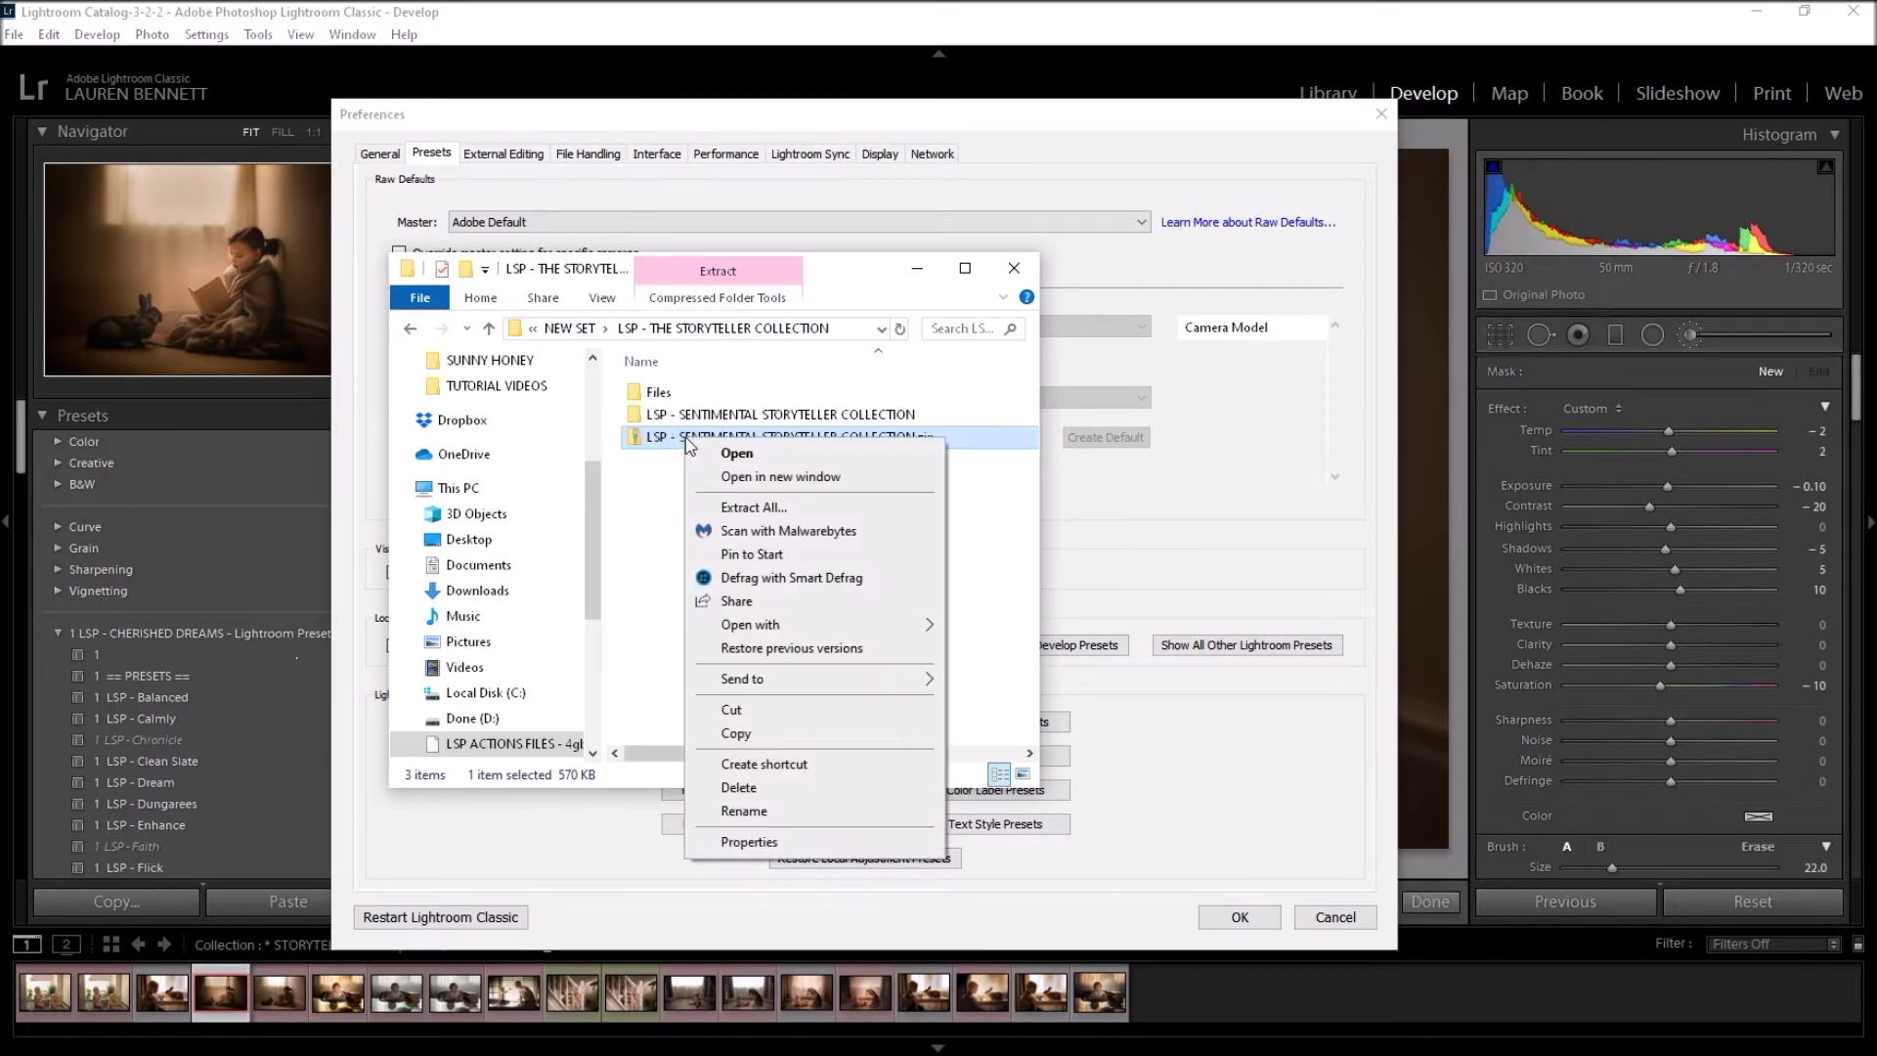
Step: Extract All the Sentimental Storyteller zip to the suggested folder, replacing files, and open FOR LIGHTROOM
left_click(860, 508)
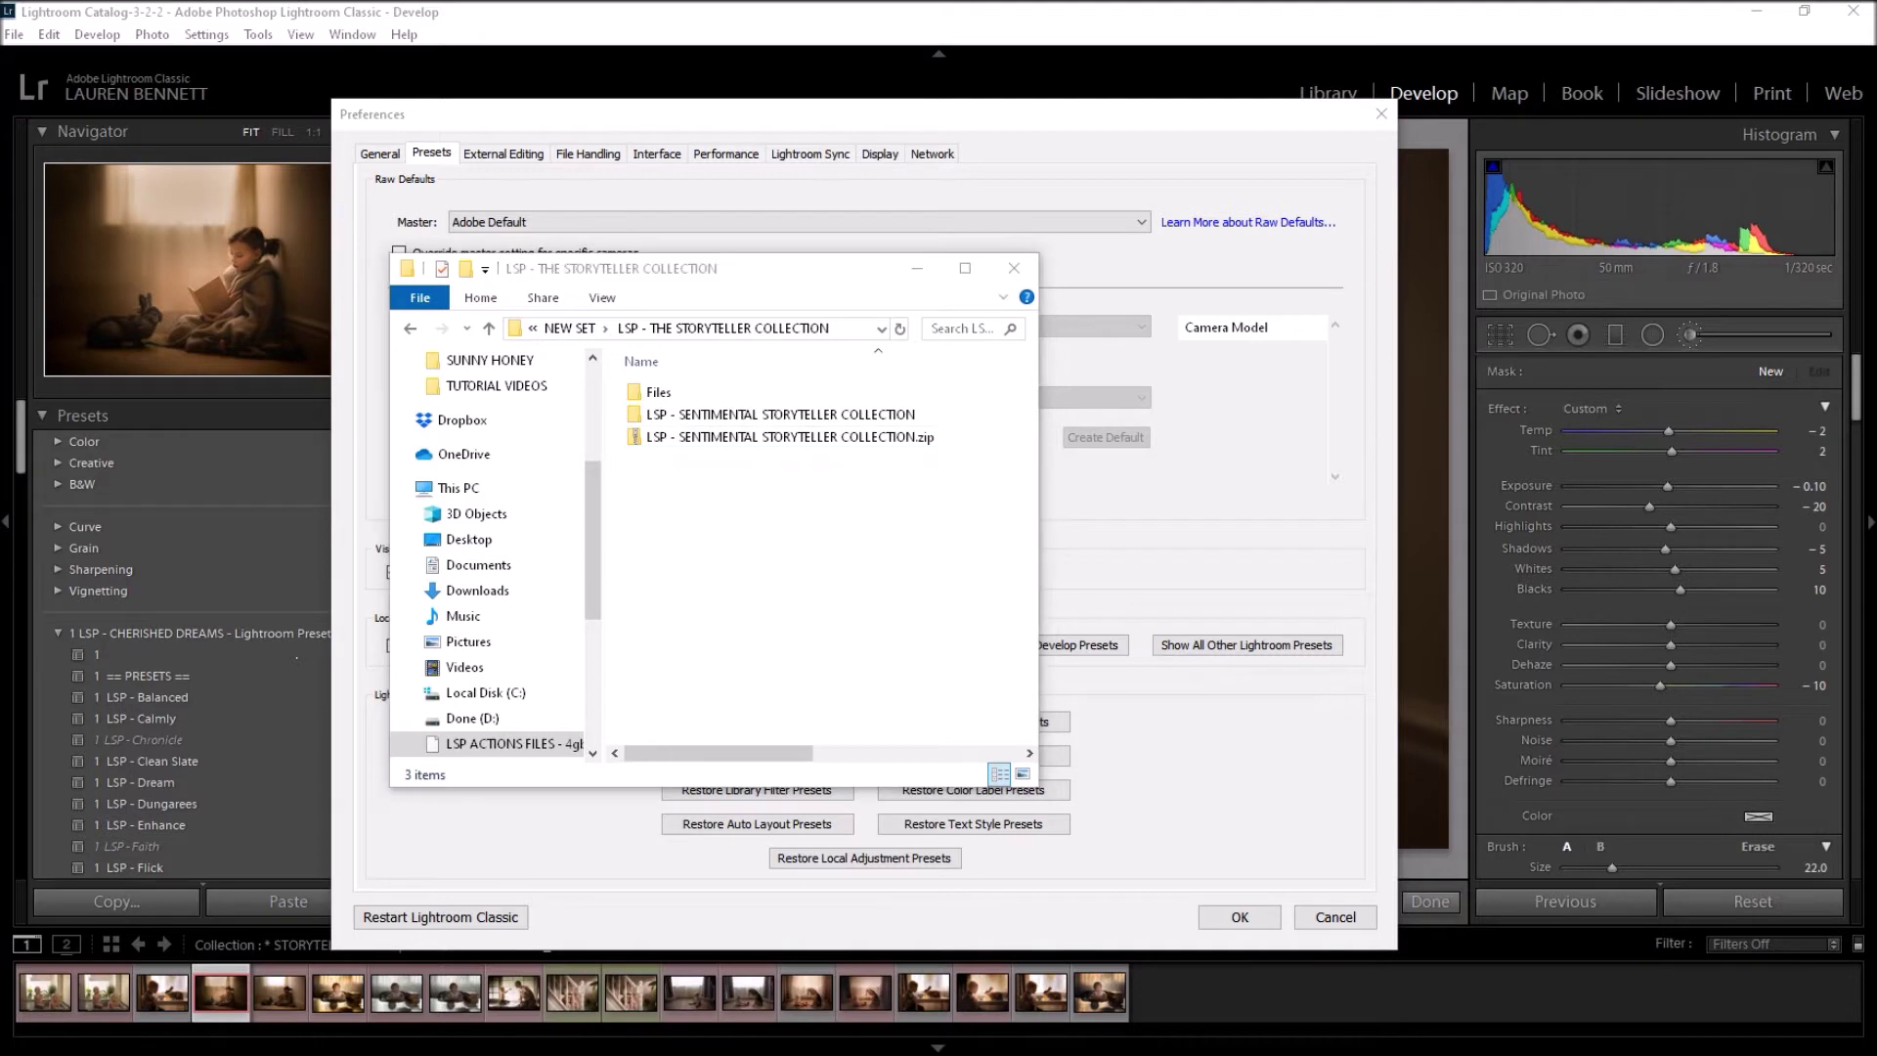
left_click(788, 441)
right_click(788, 440)
left_click(870, 508)
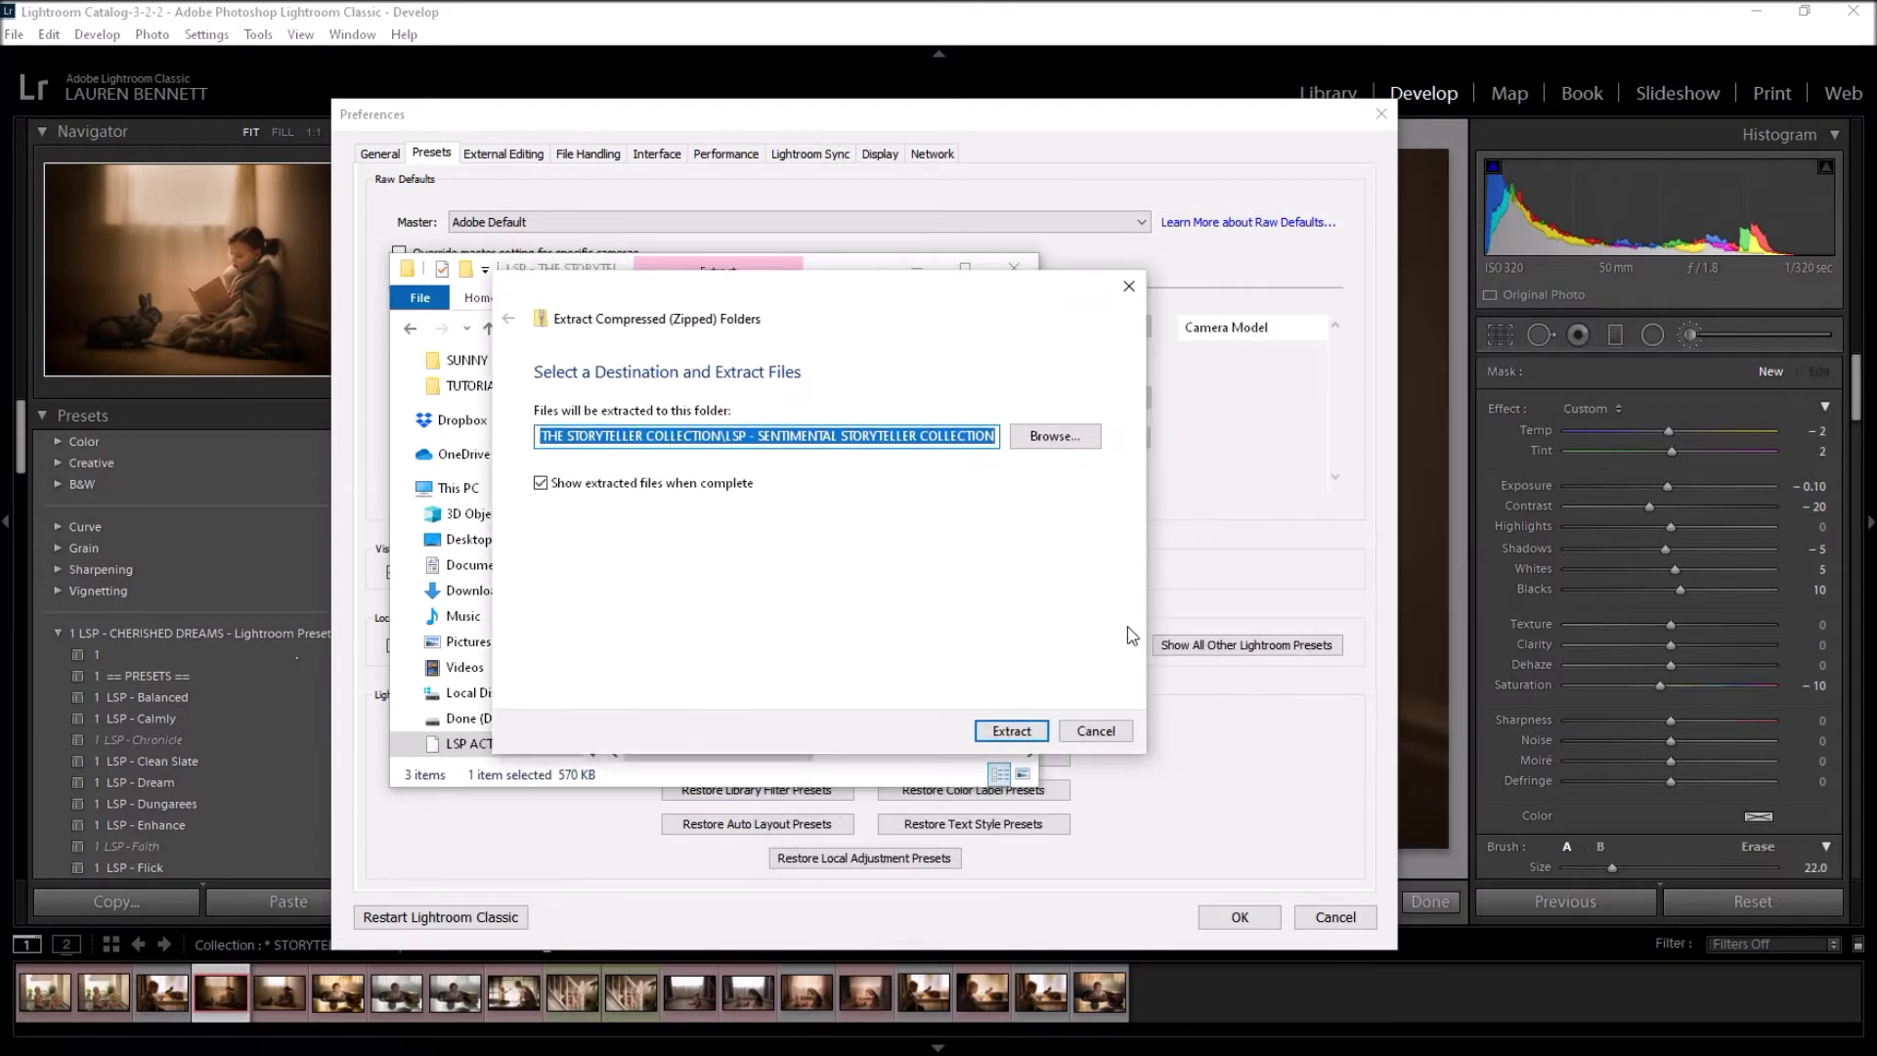
left_click(1013, 732)
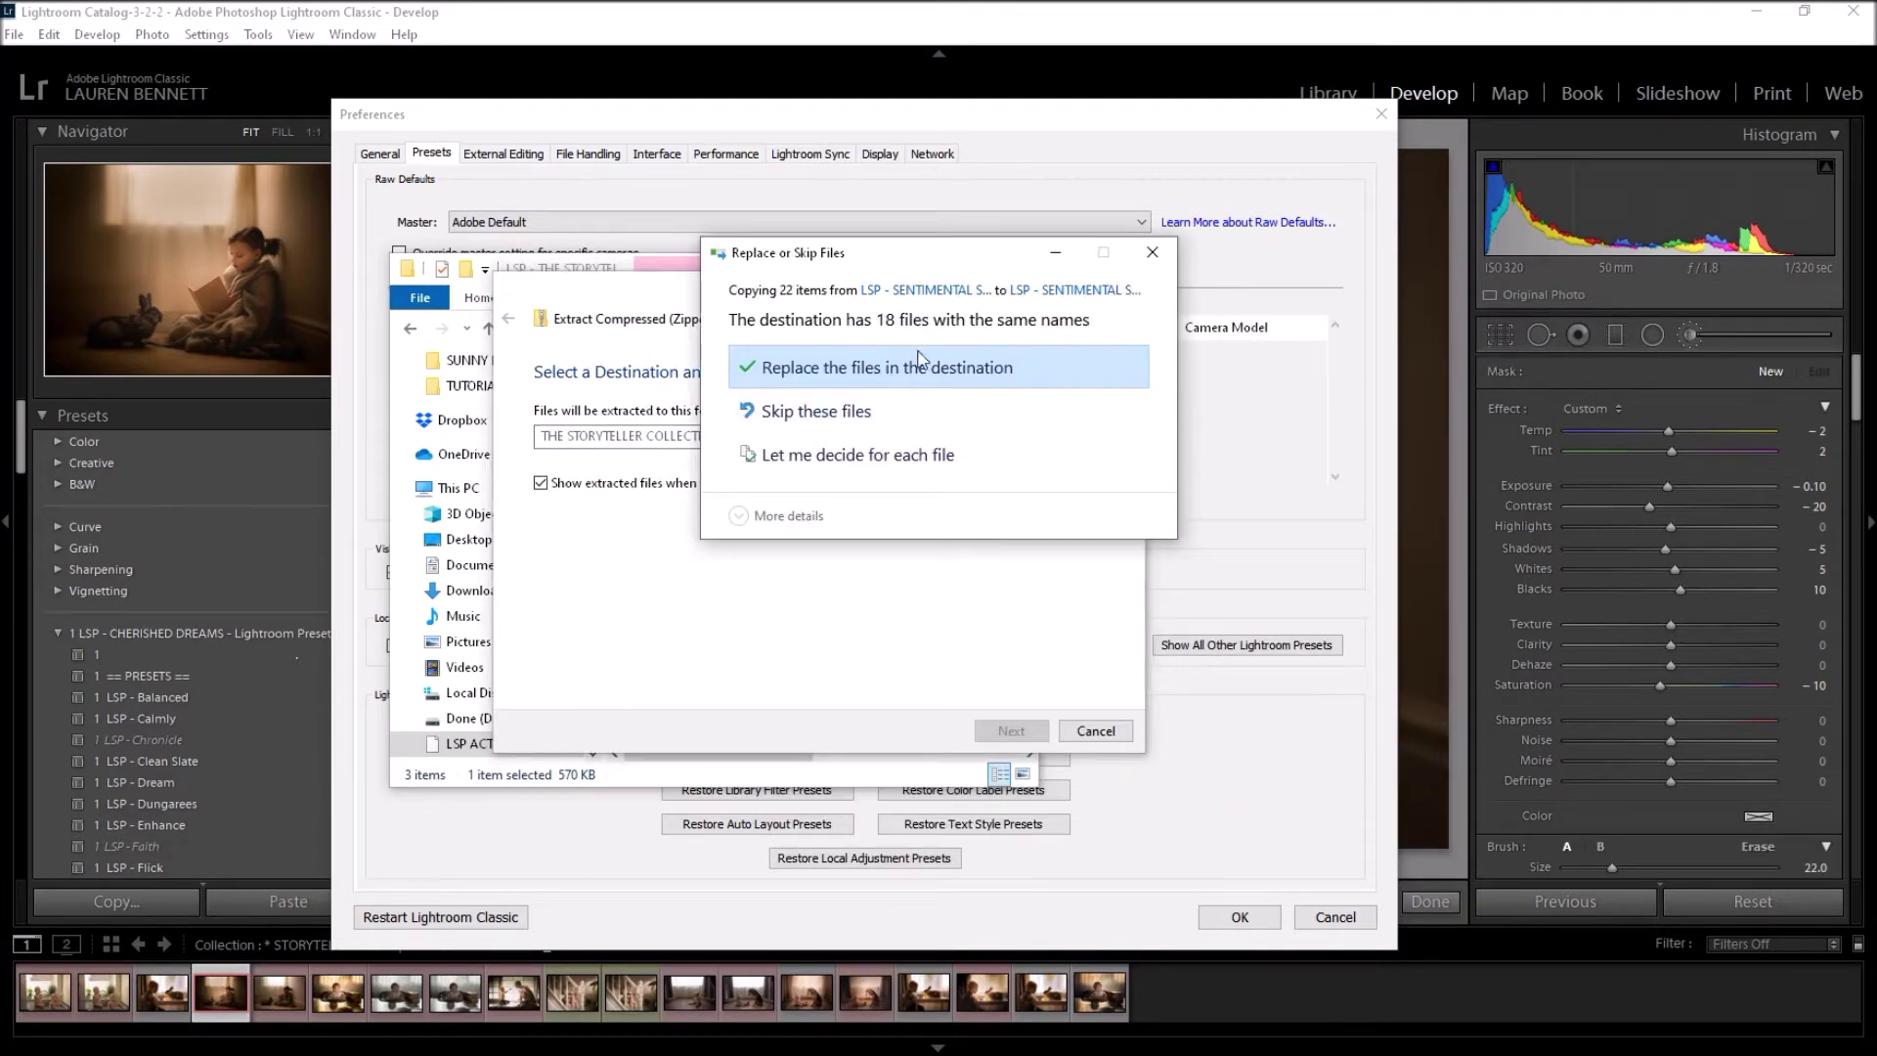
left_click(866, 383)
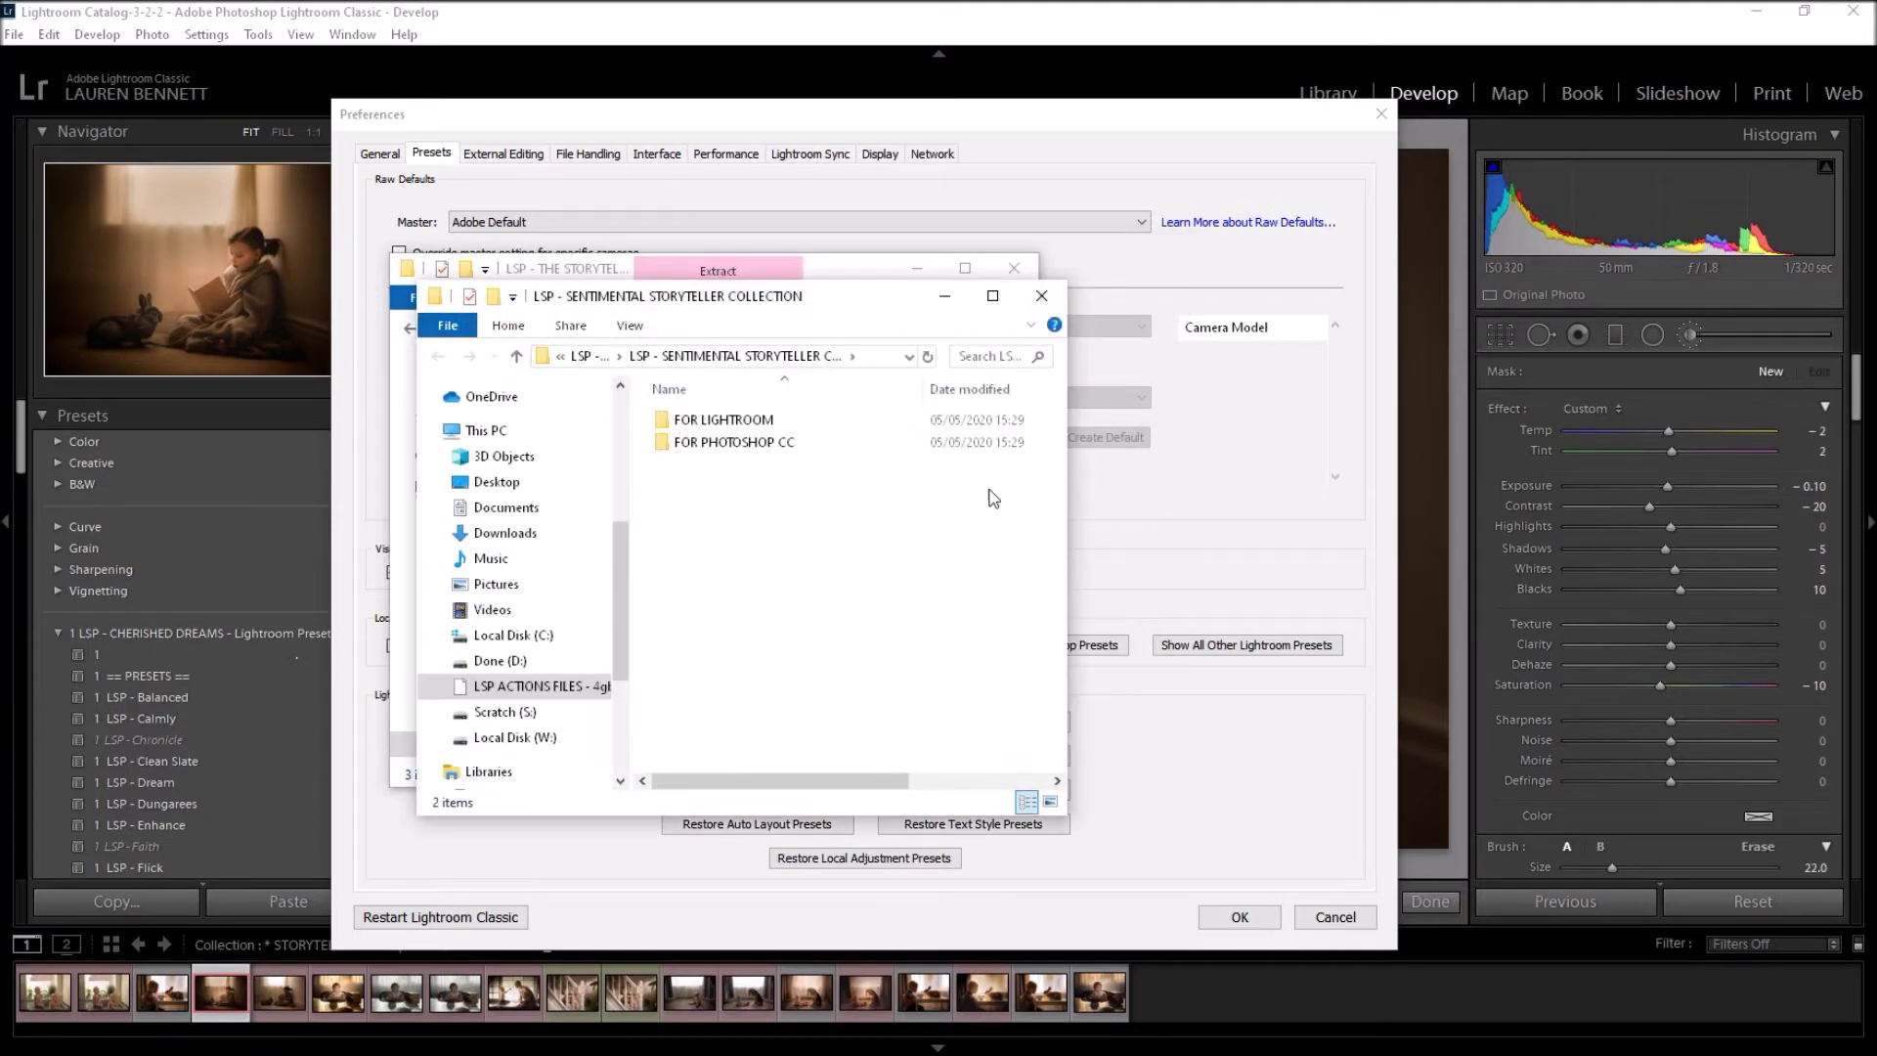
double_click(789, 429)
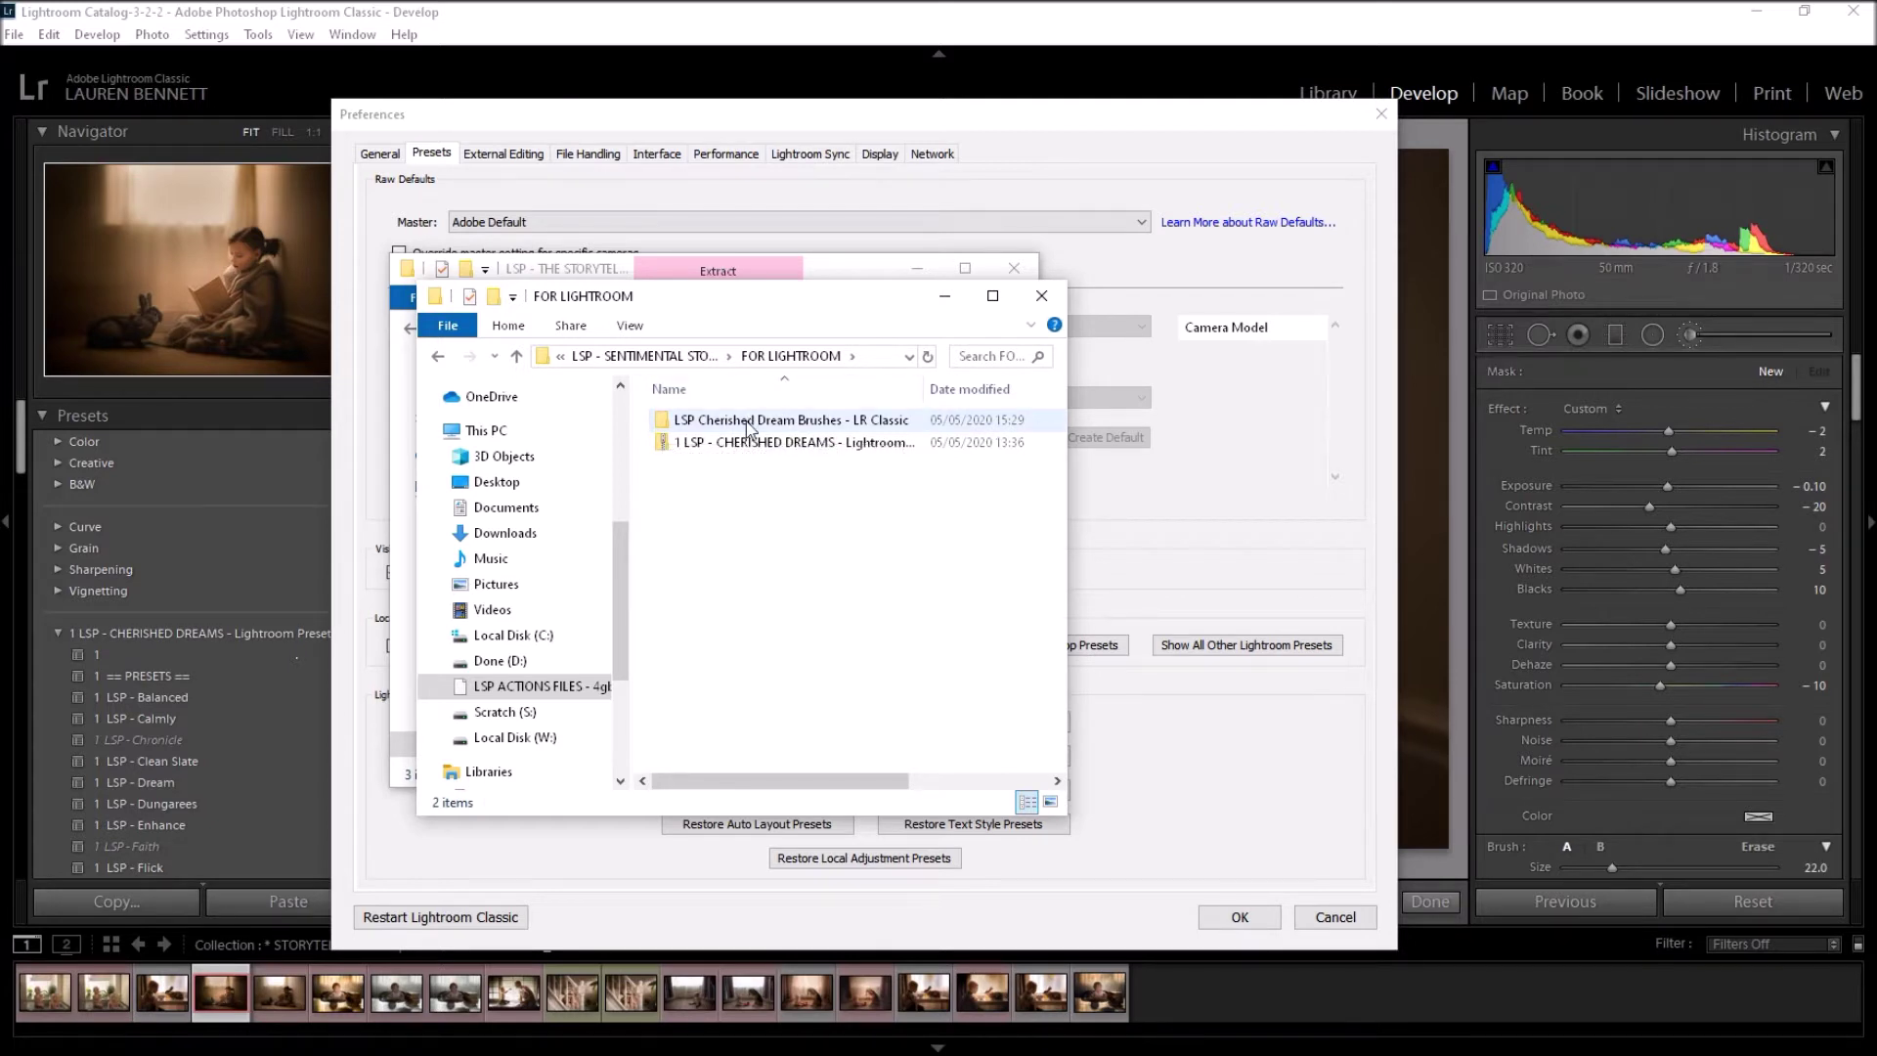
Step: Review the 11 templates in LSP Cherished Dream Brushes - LR Classic, then close that window
left_click(746, 419)
double_click(746, 422)
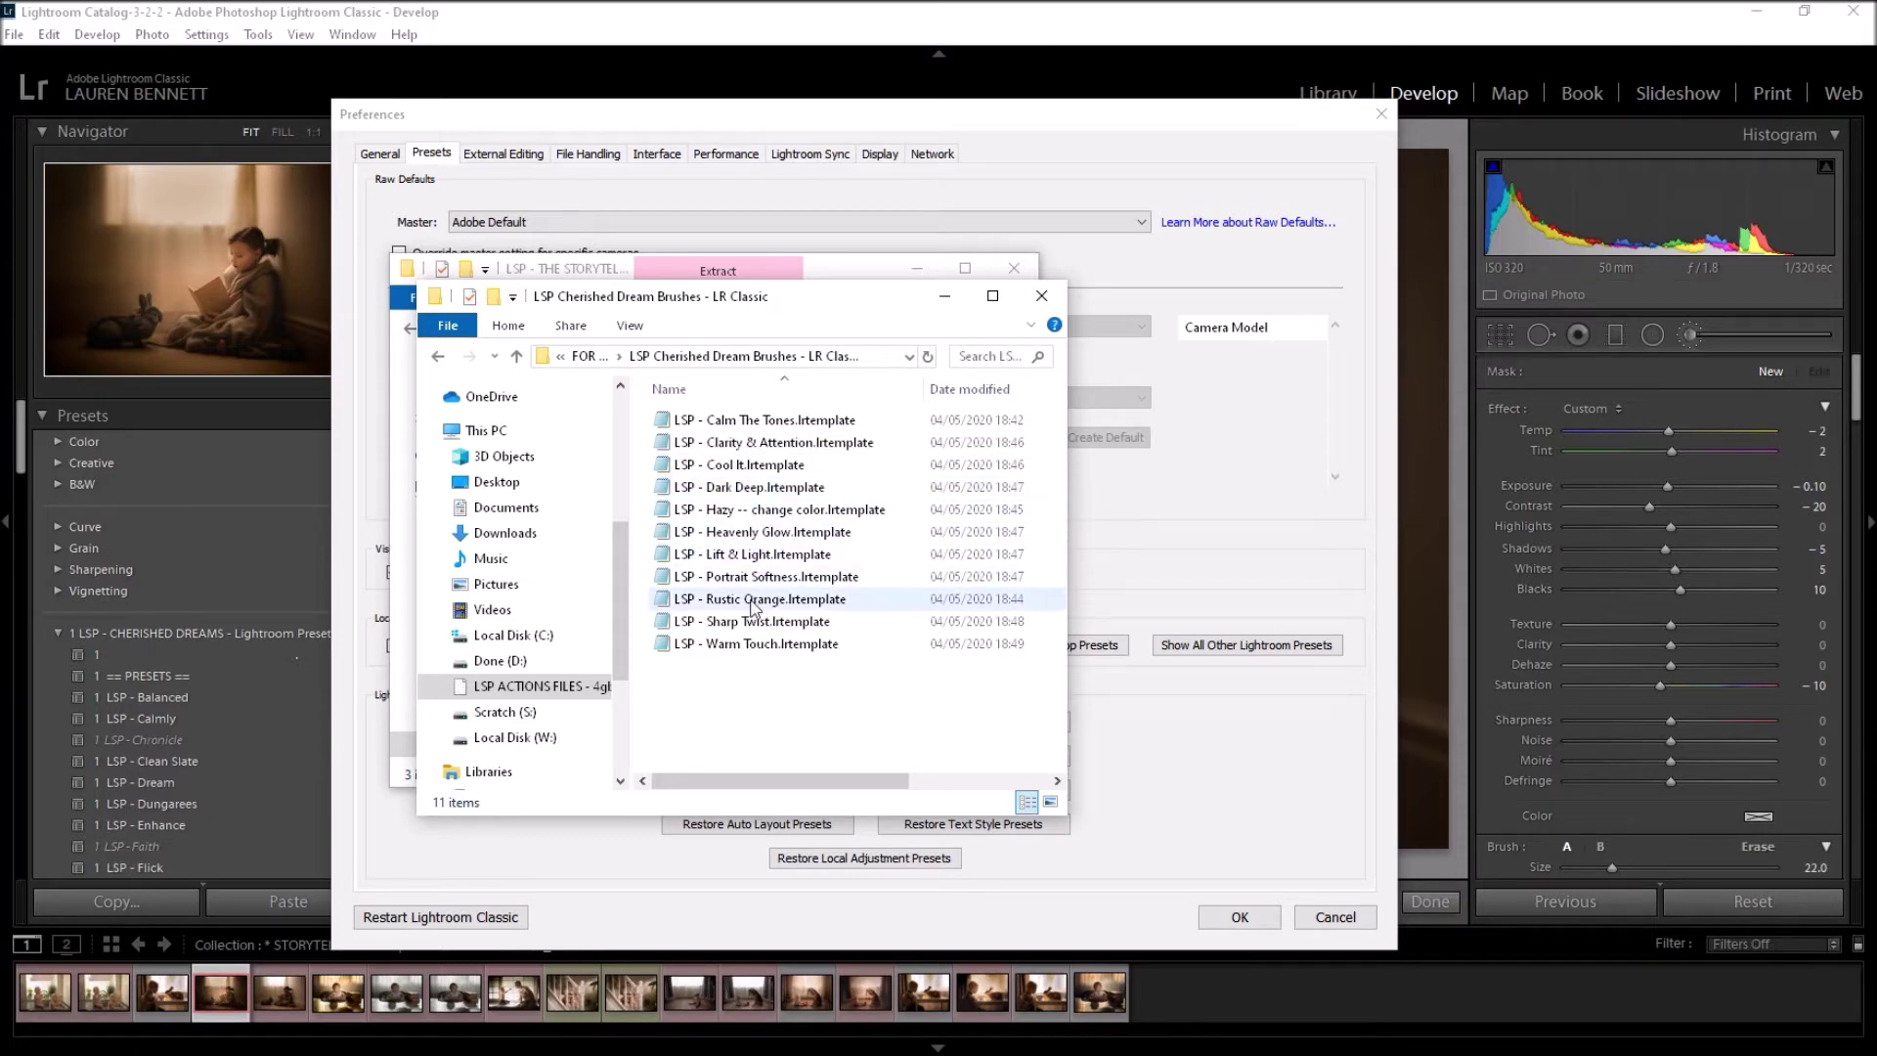
left_click(1042, 295)
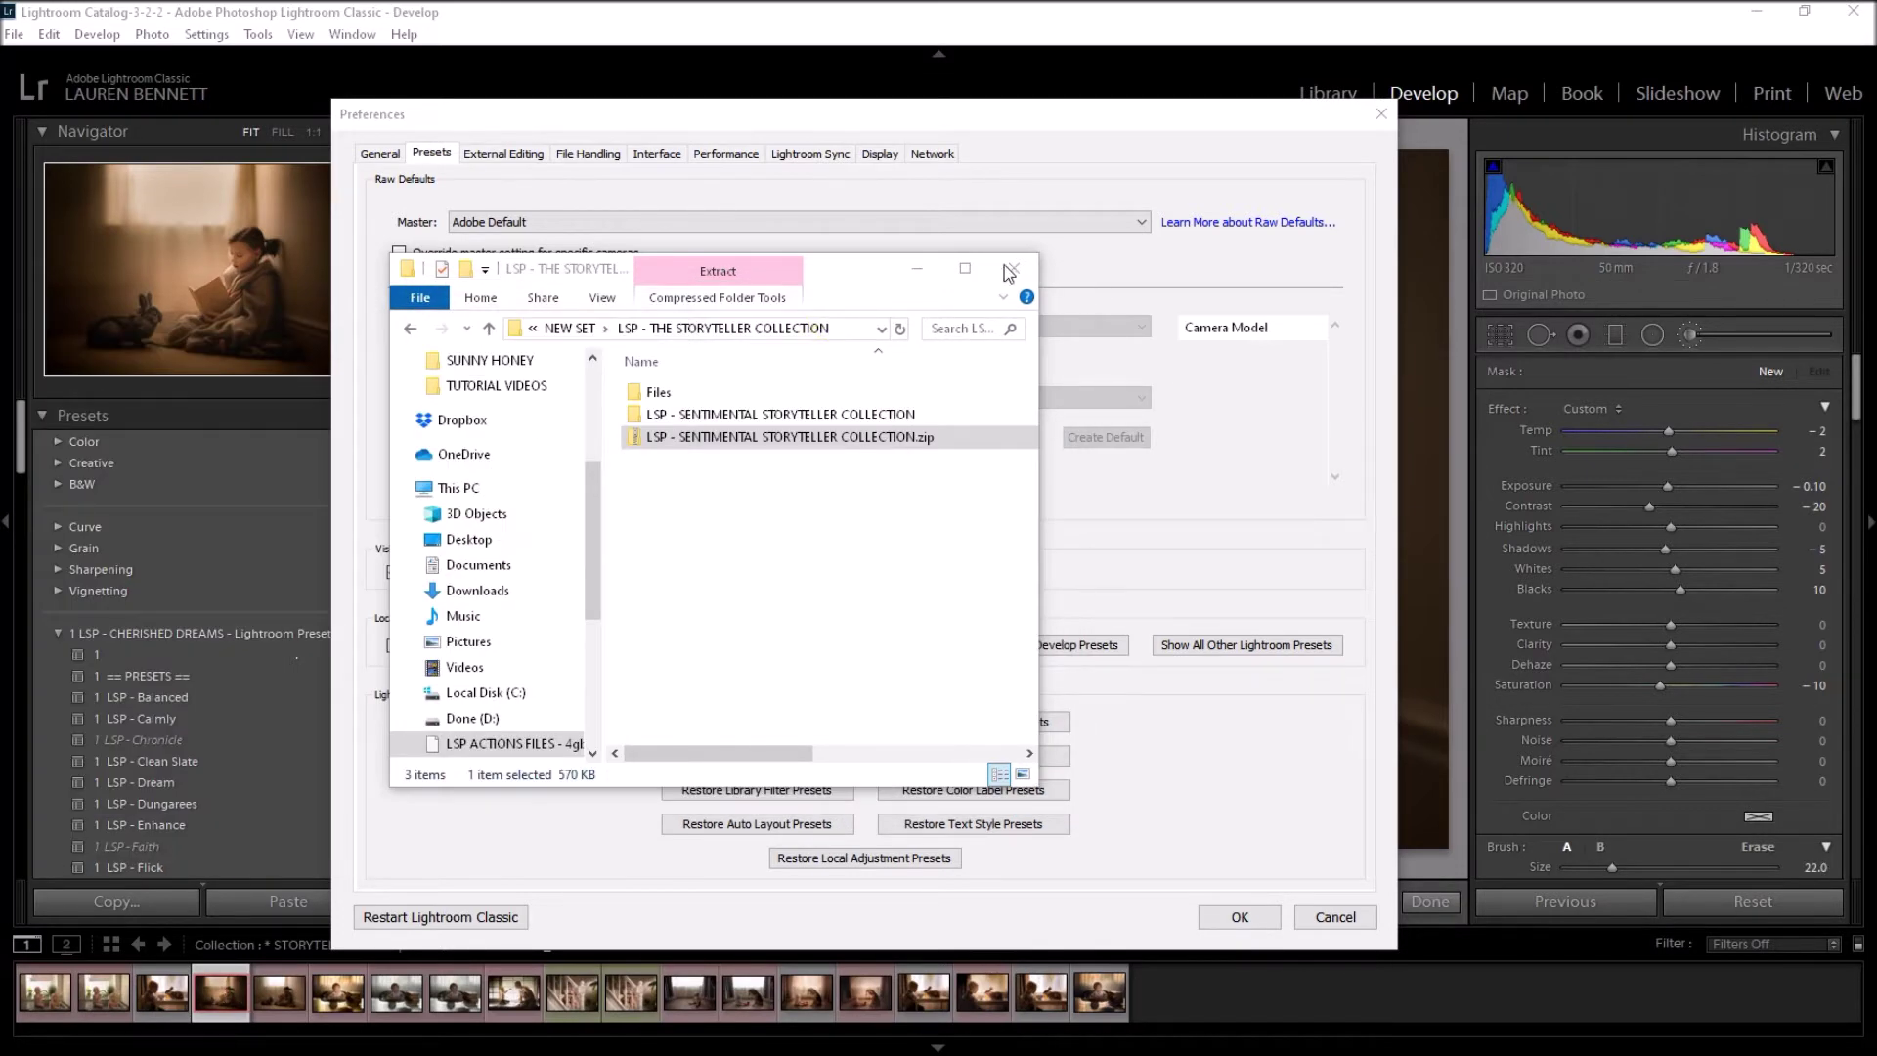
left_click_drag(878, 264, 873, 327)
Step: From the Presets preferences, reveal the other Lightroom presets folder under AppData\Roaming\Adobe
left_click(908, 320)
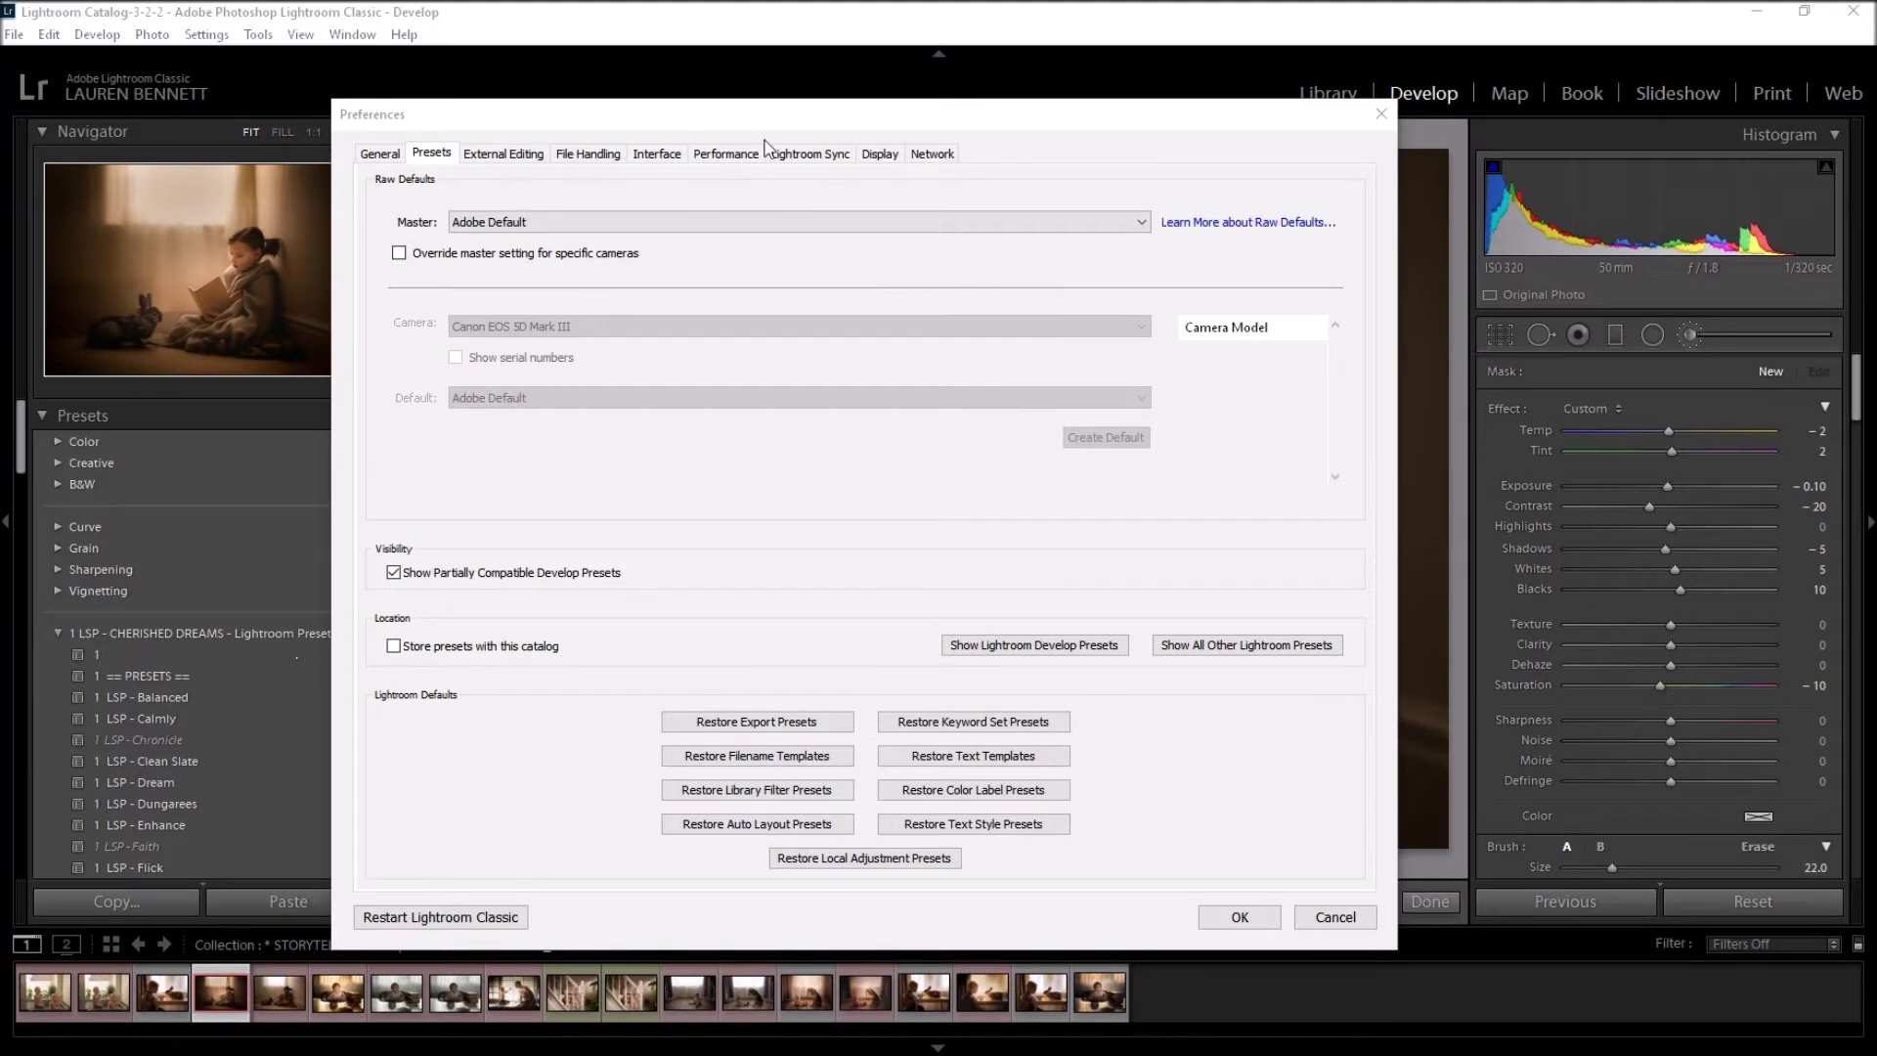
left_click(380, 154)
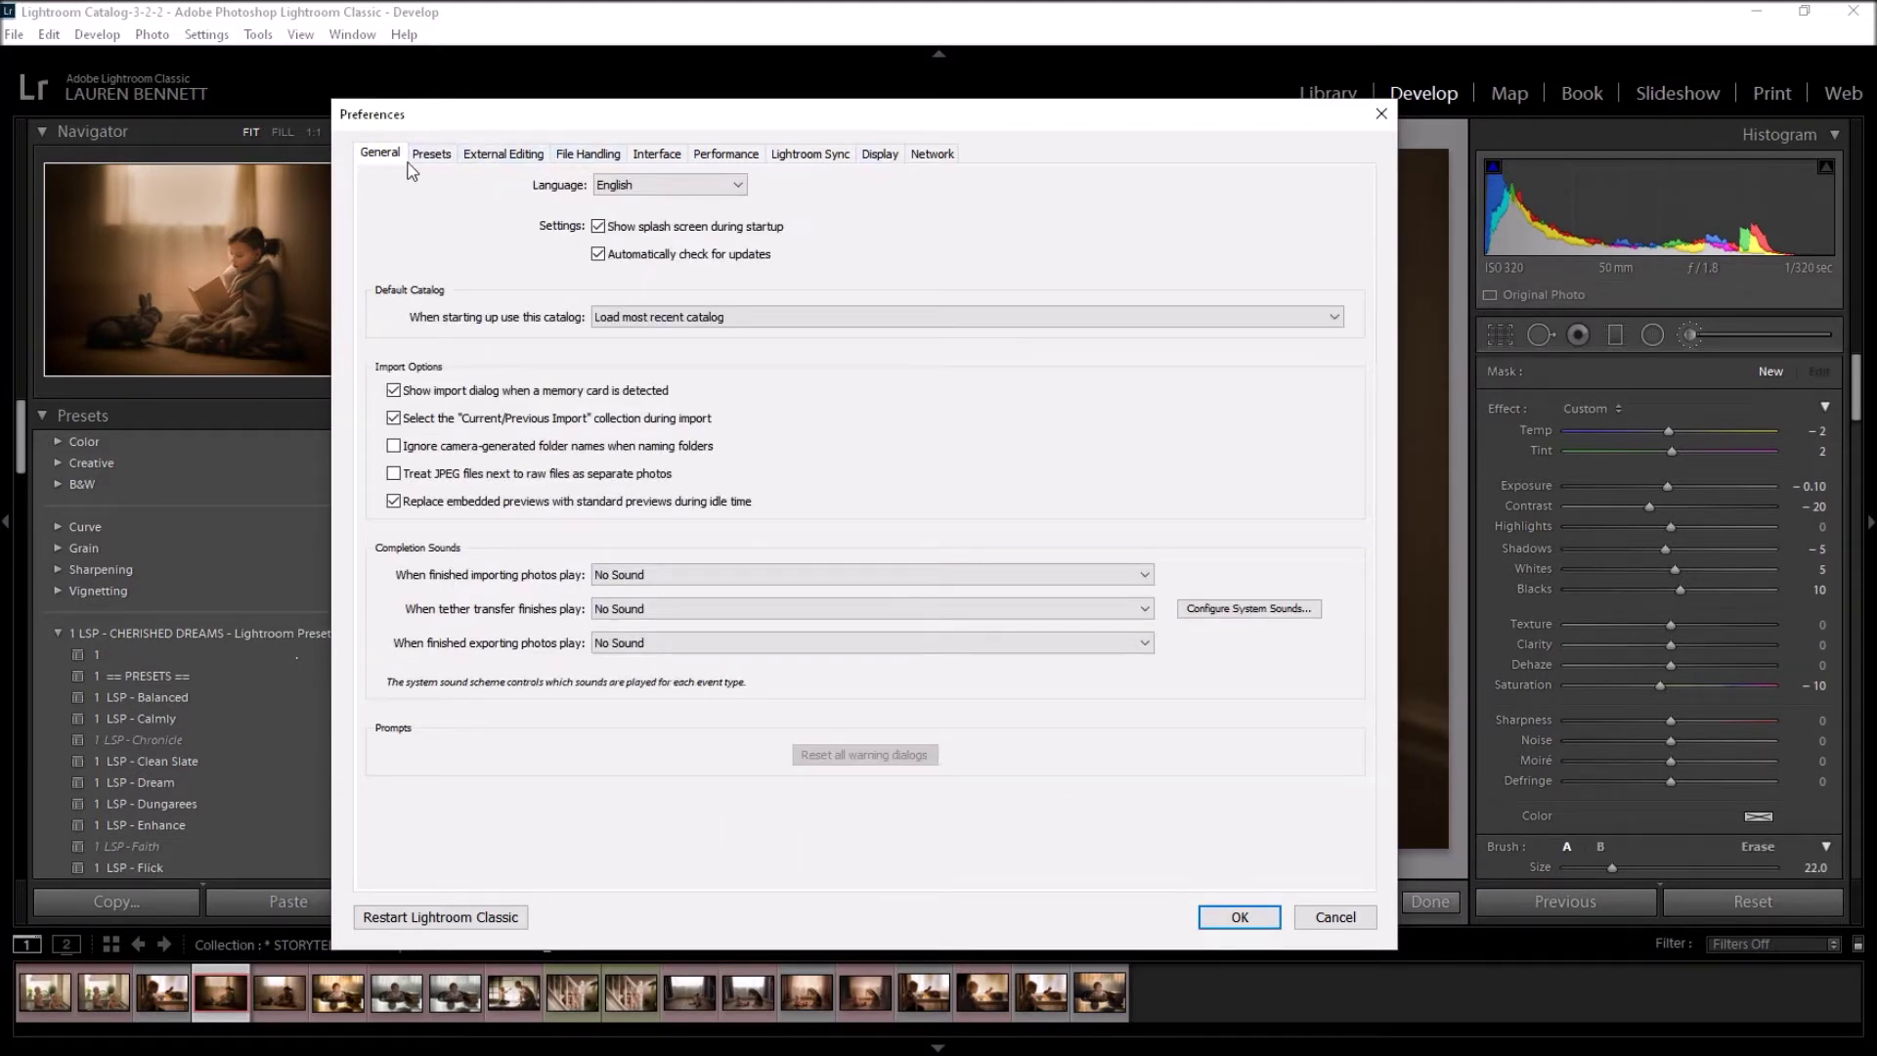
left_click(431, 155)
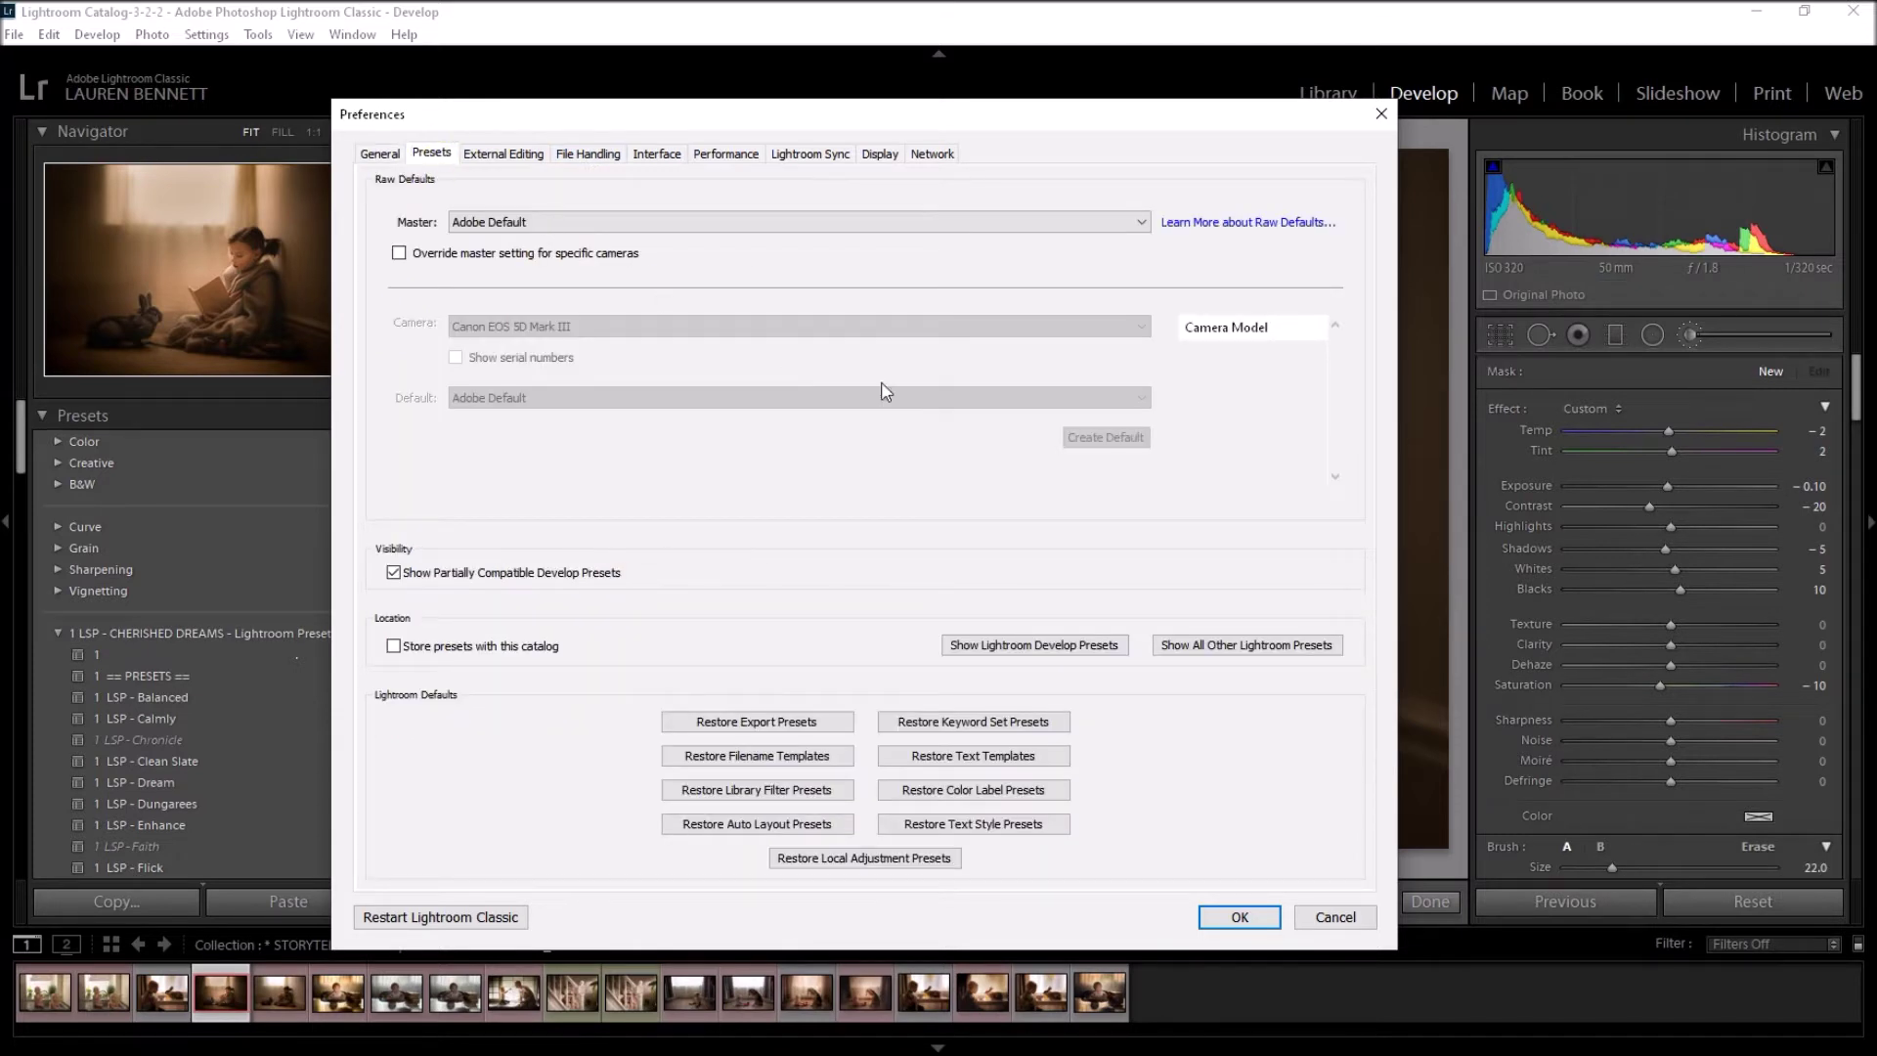
left_click(1238, 652)
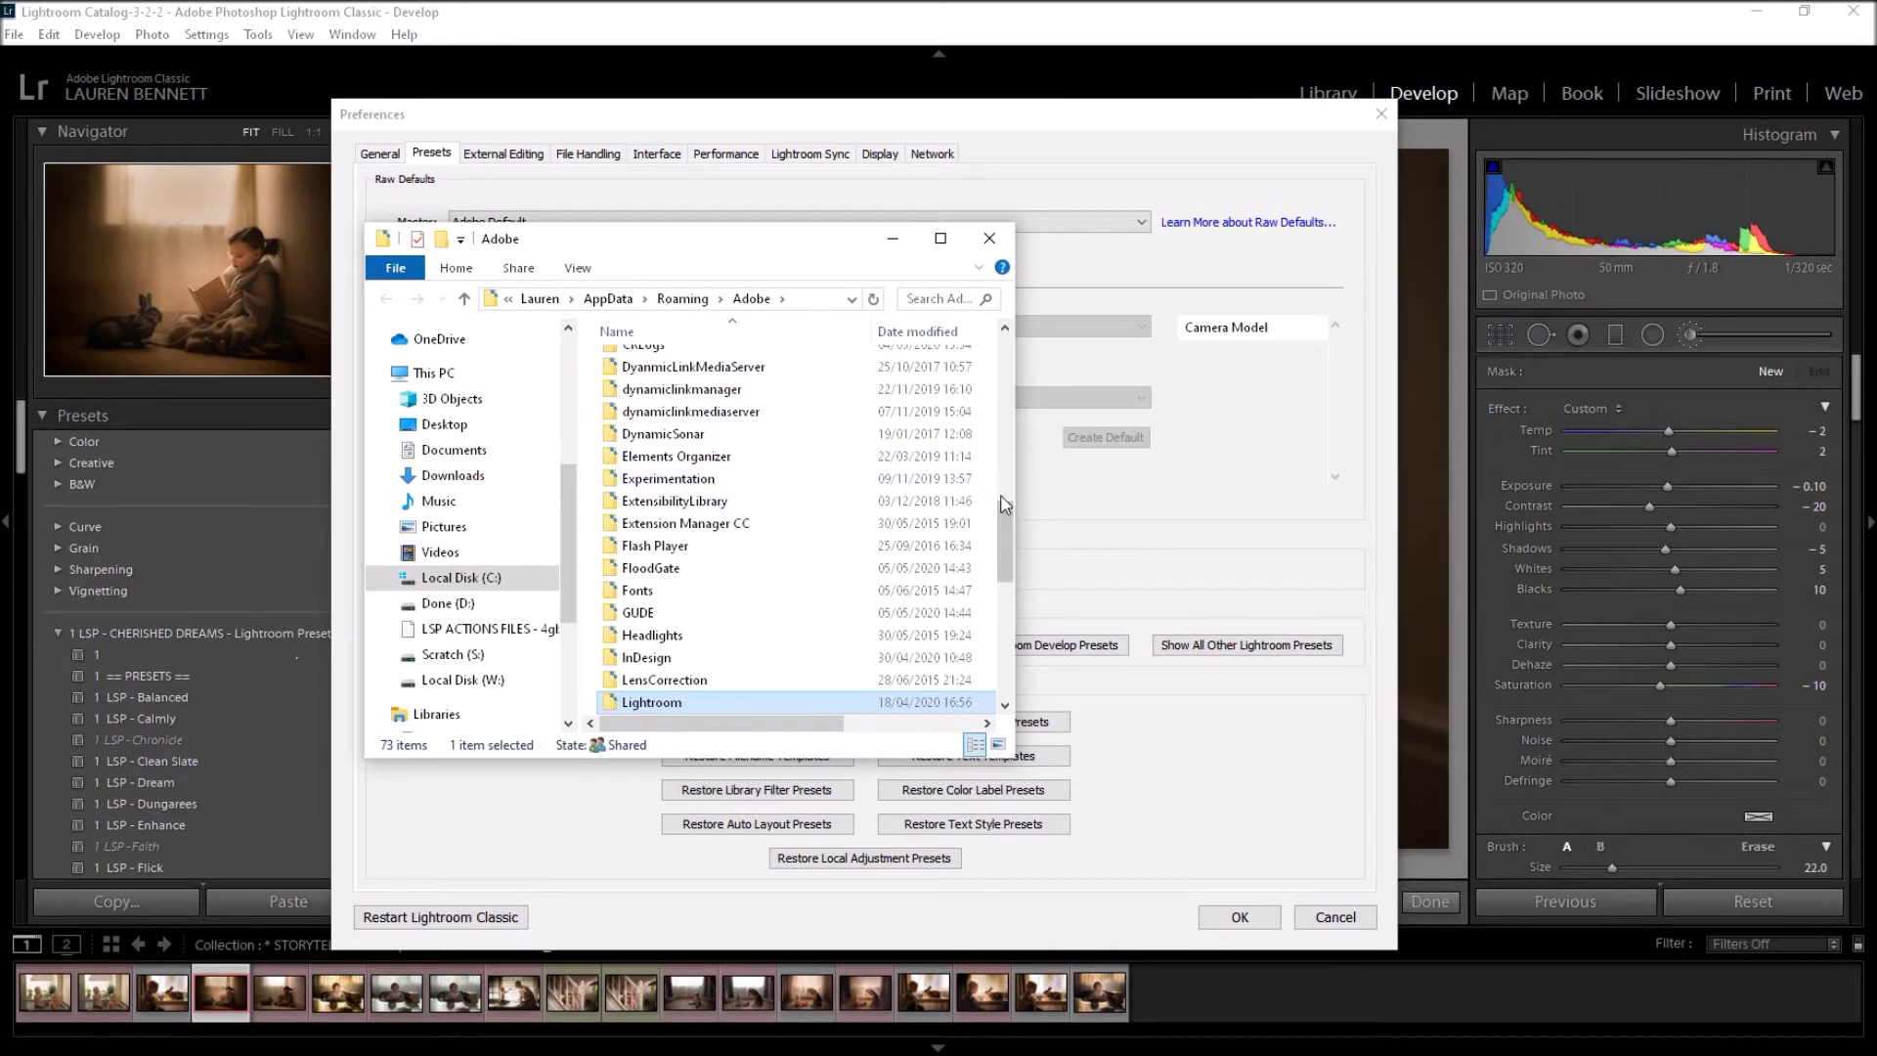
Step: Scroll the AppData\Roaming\Adobe folder list and open the Lightroom folder
left_click_drag(1003, 527, 1003, 548)
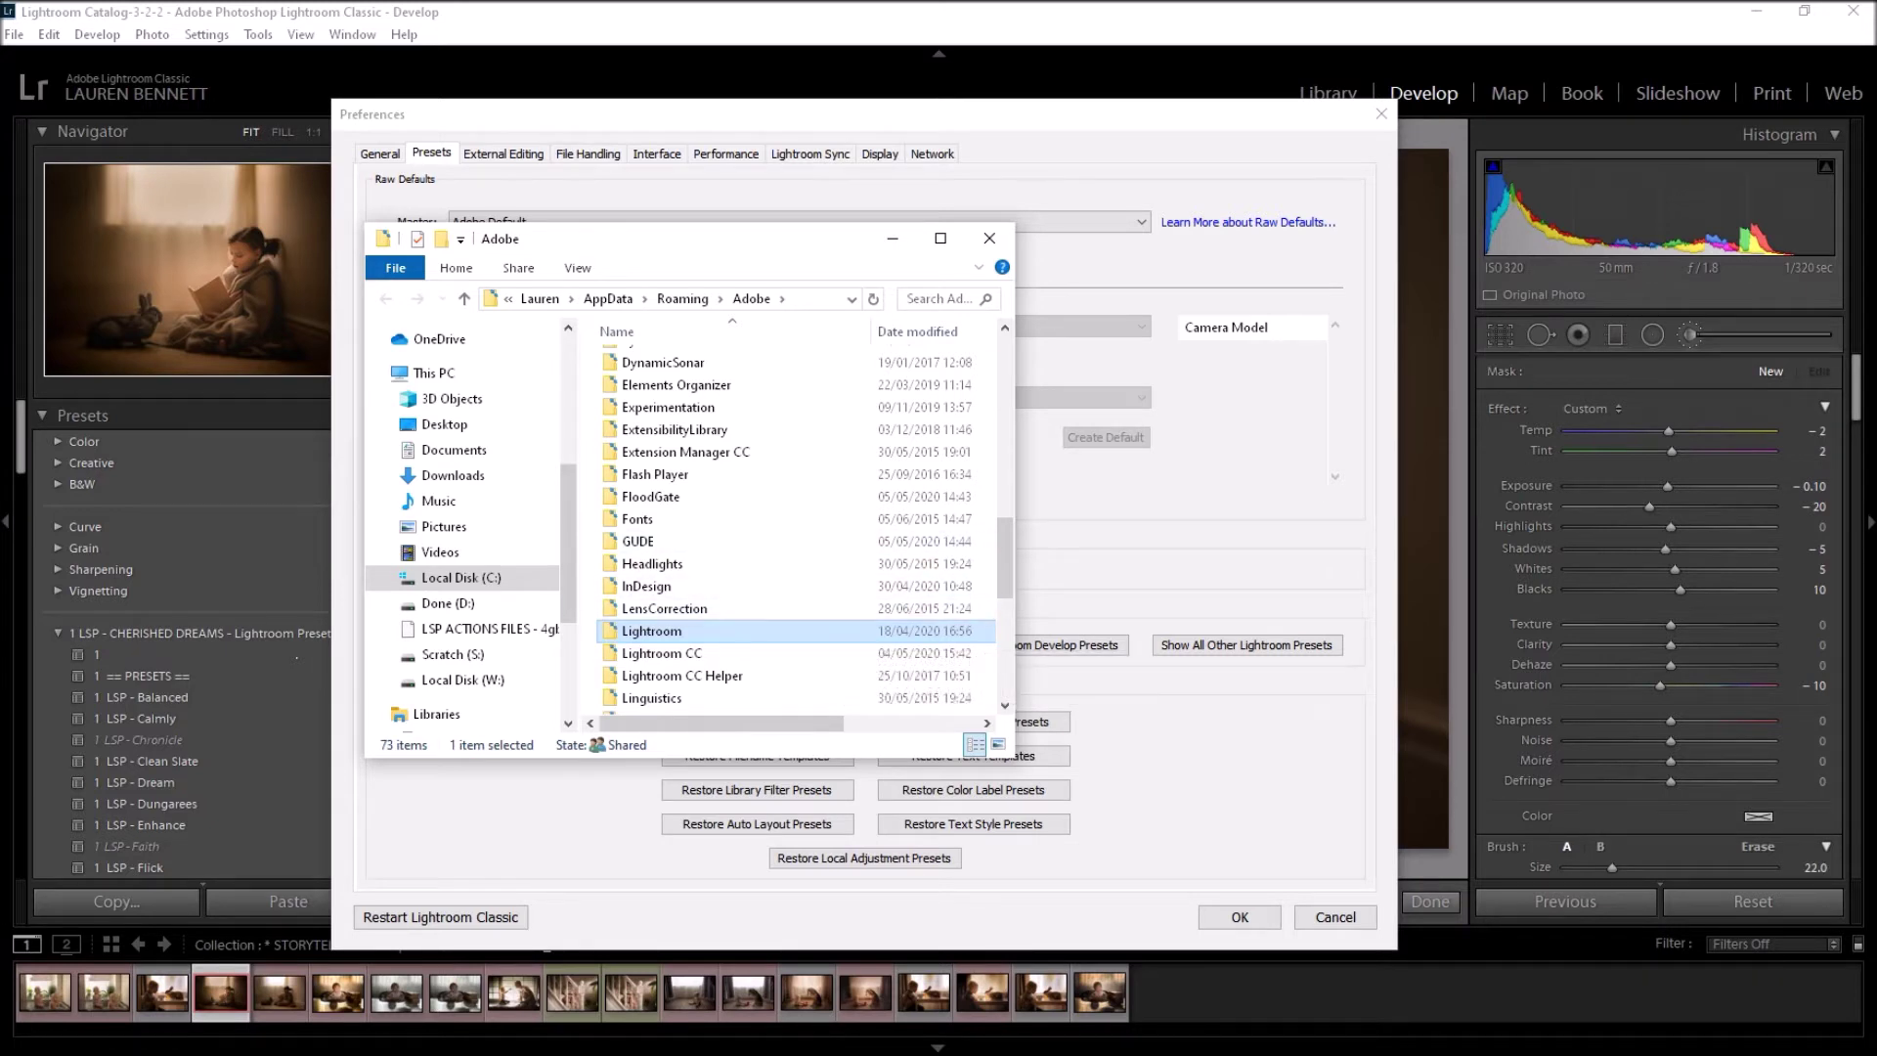
left_click(802, 537)
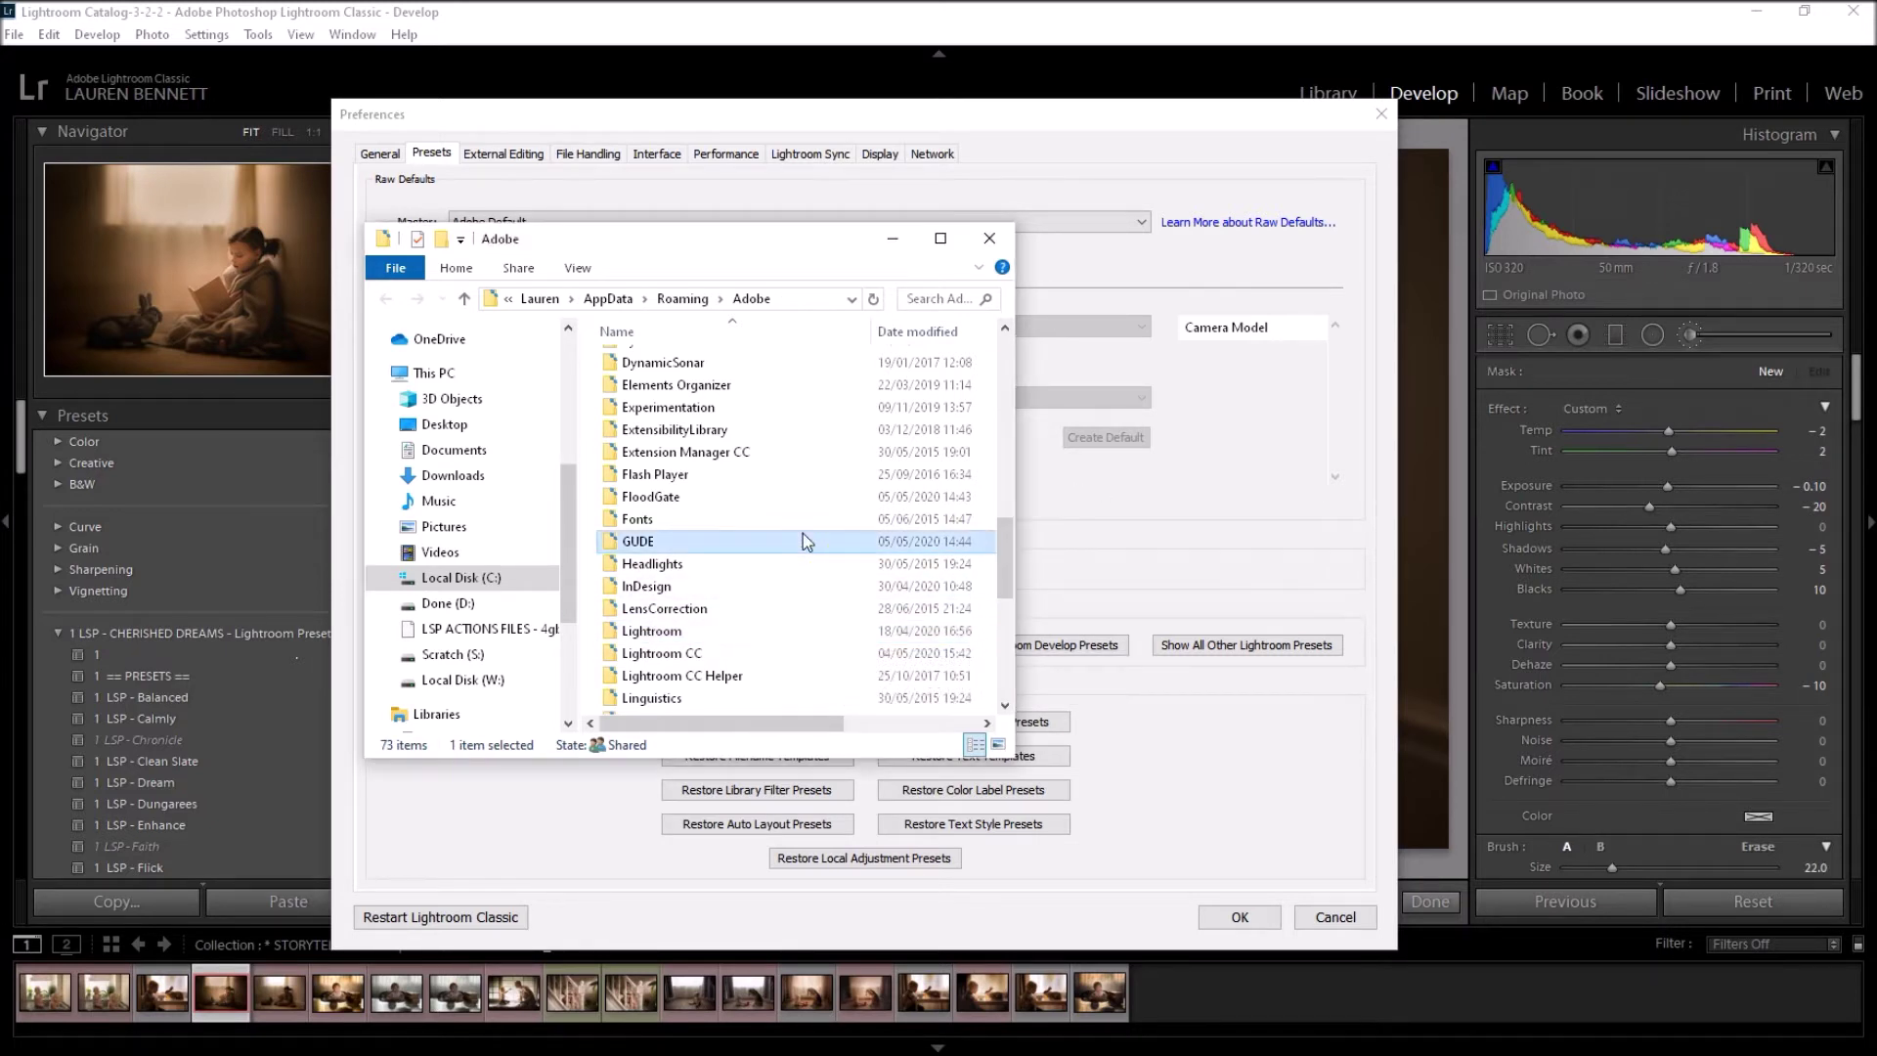
left_click(795, 632)
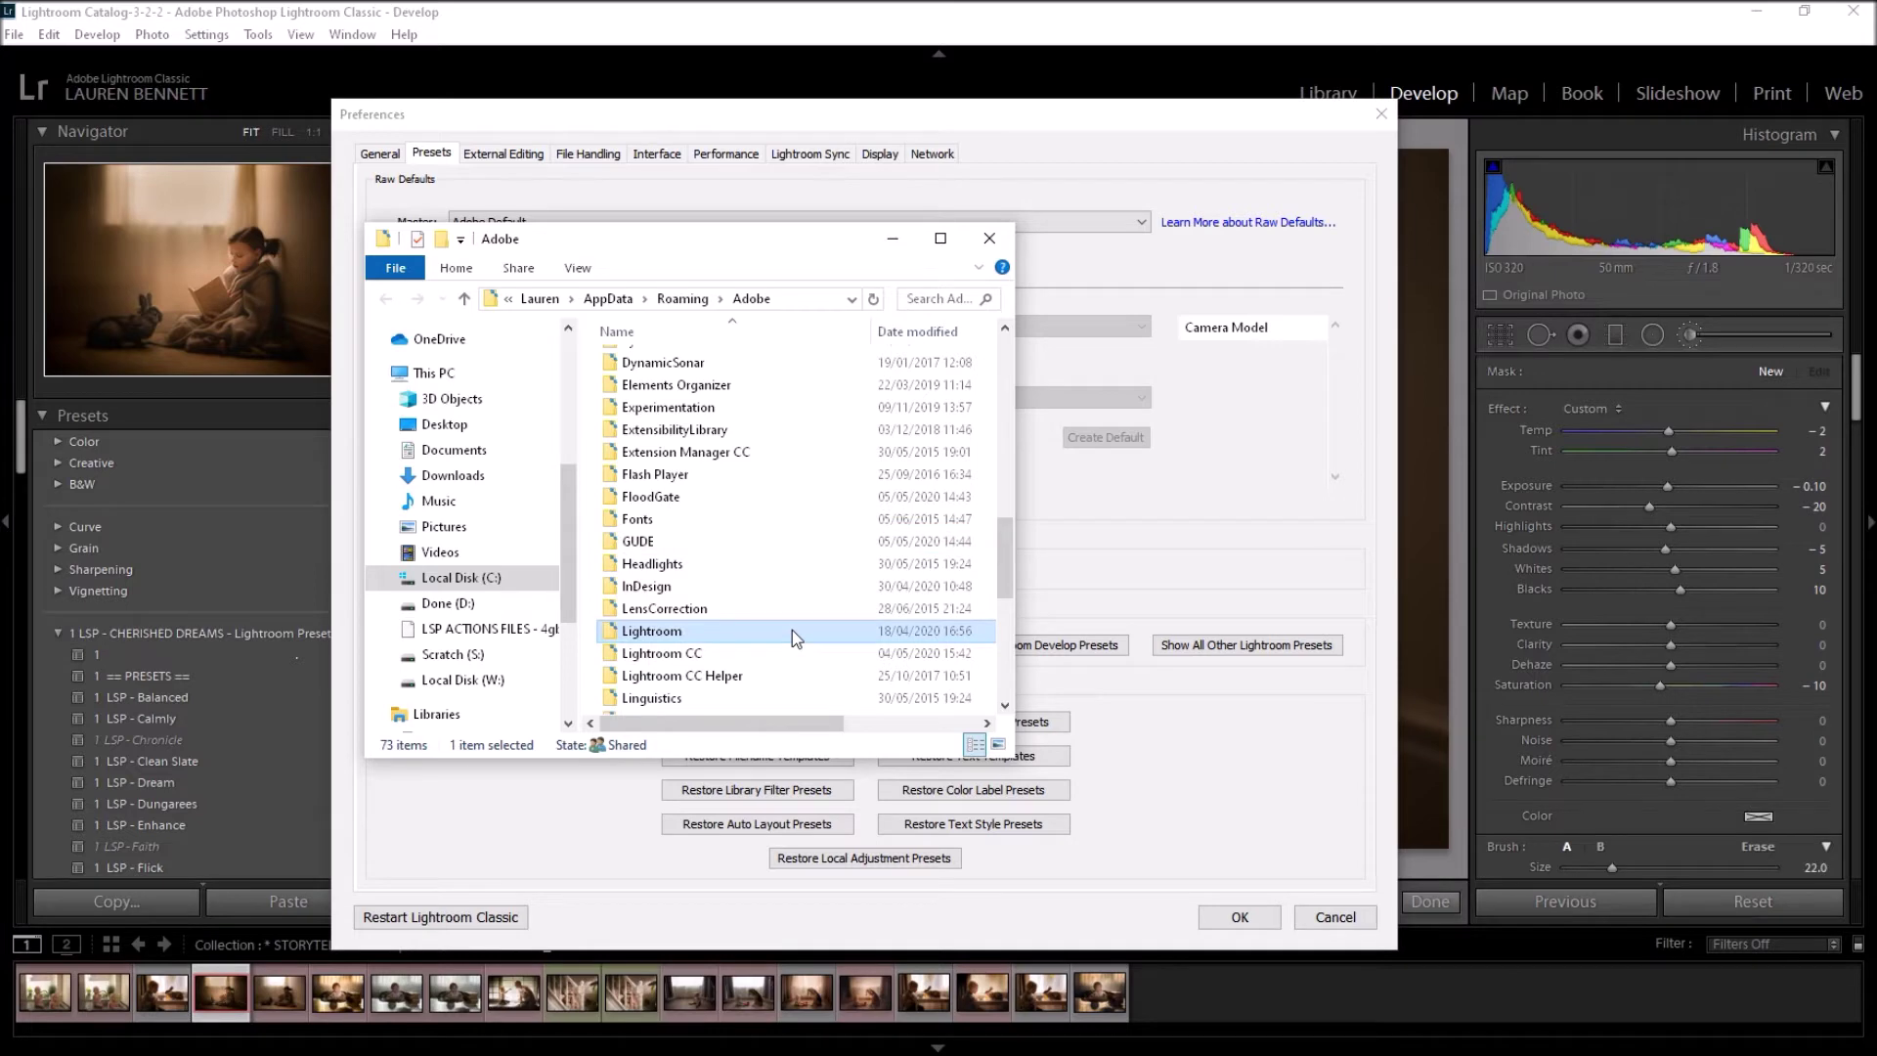
scroll(792, 606, "up", 4)
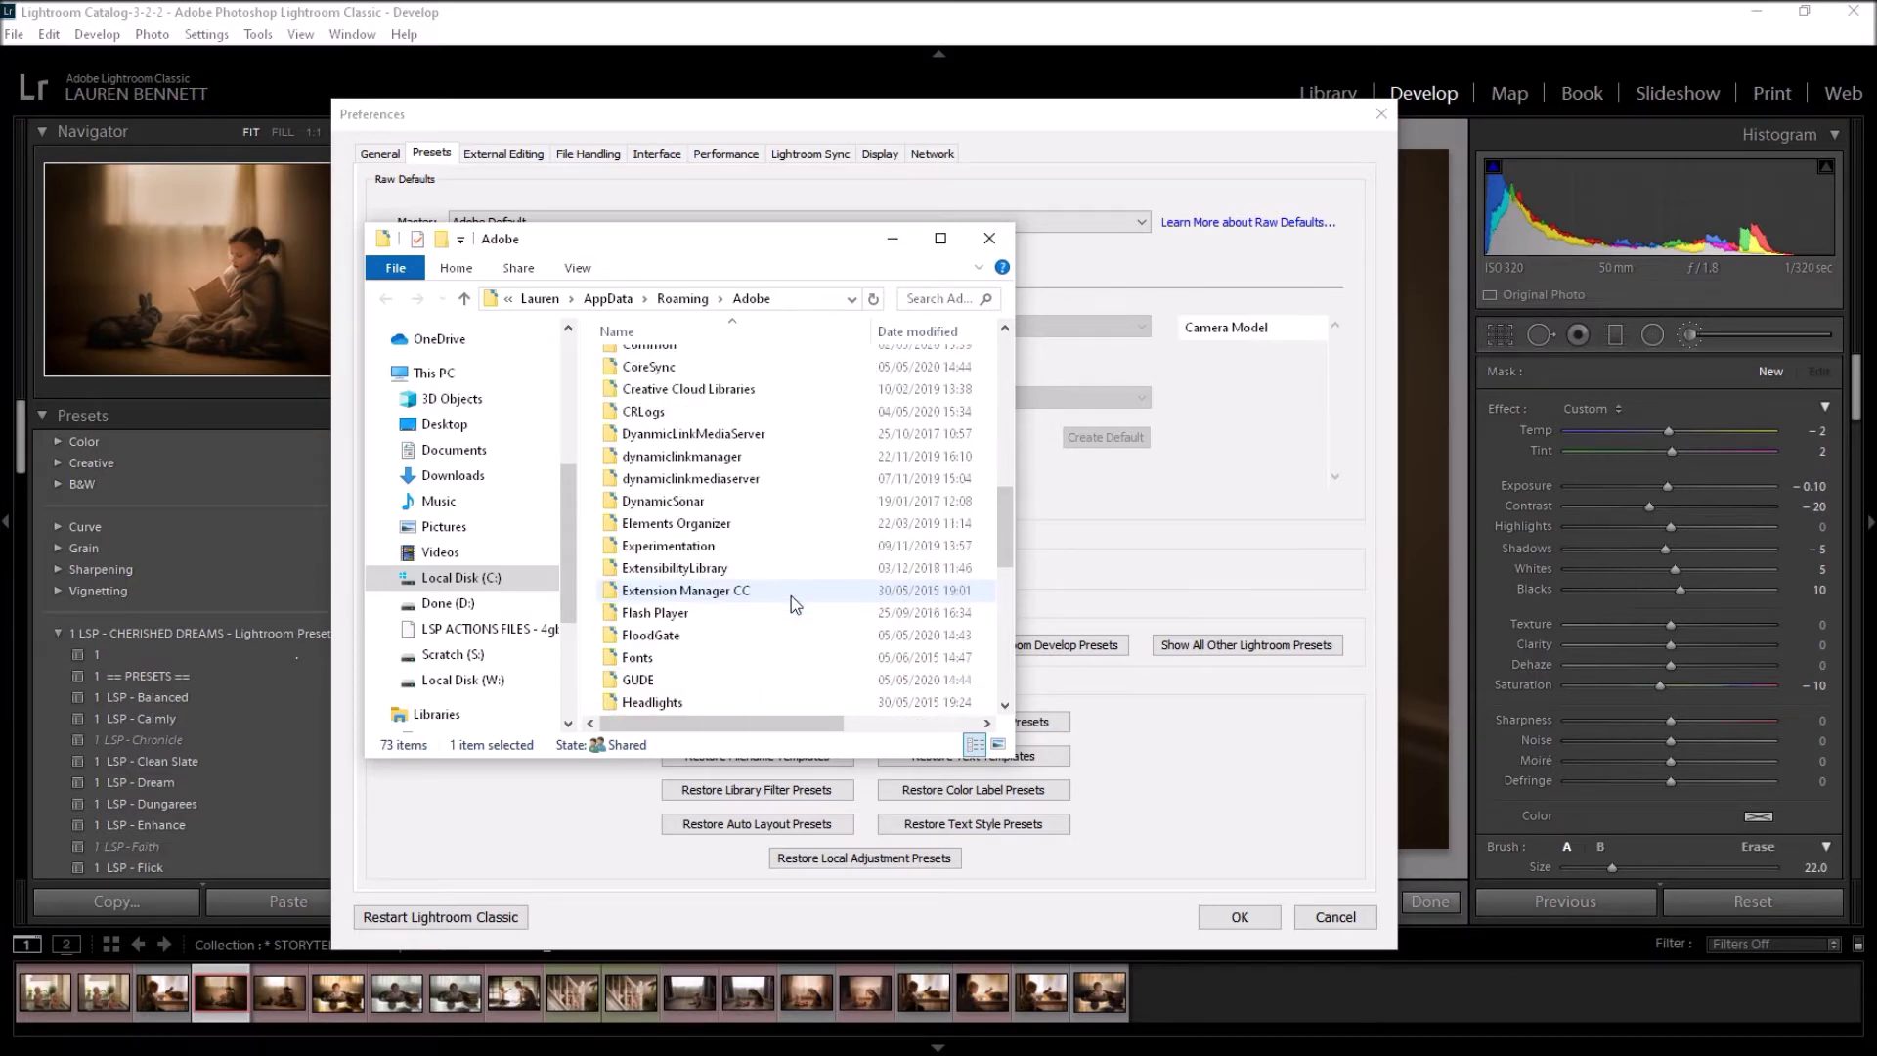
scroll(790, 595, "down", 3)
left_click(718, 567)
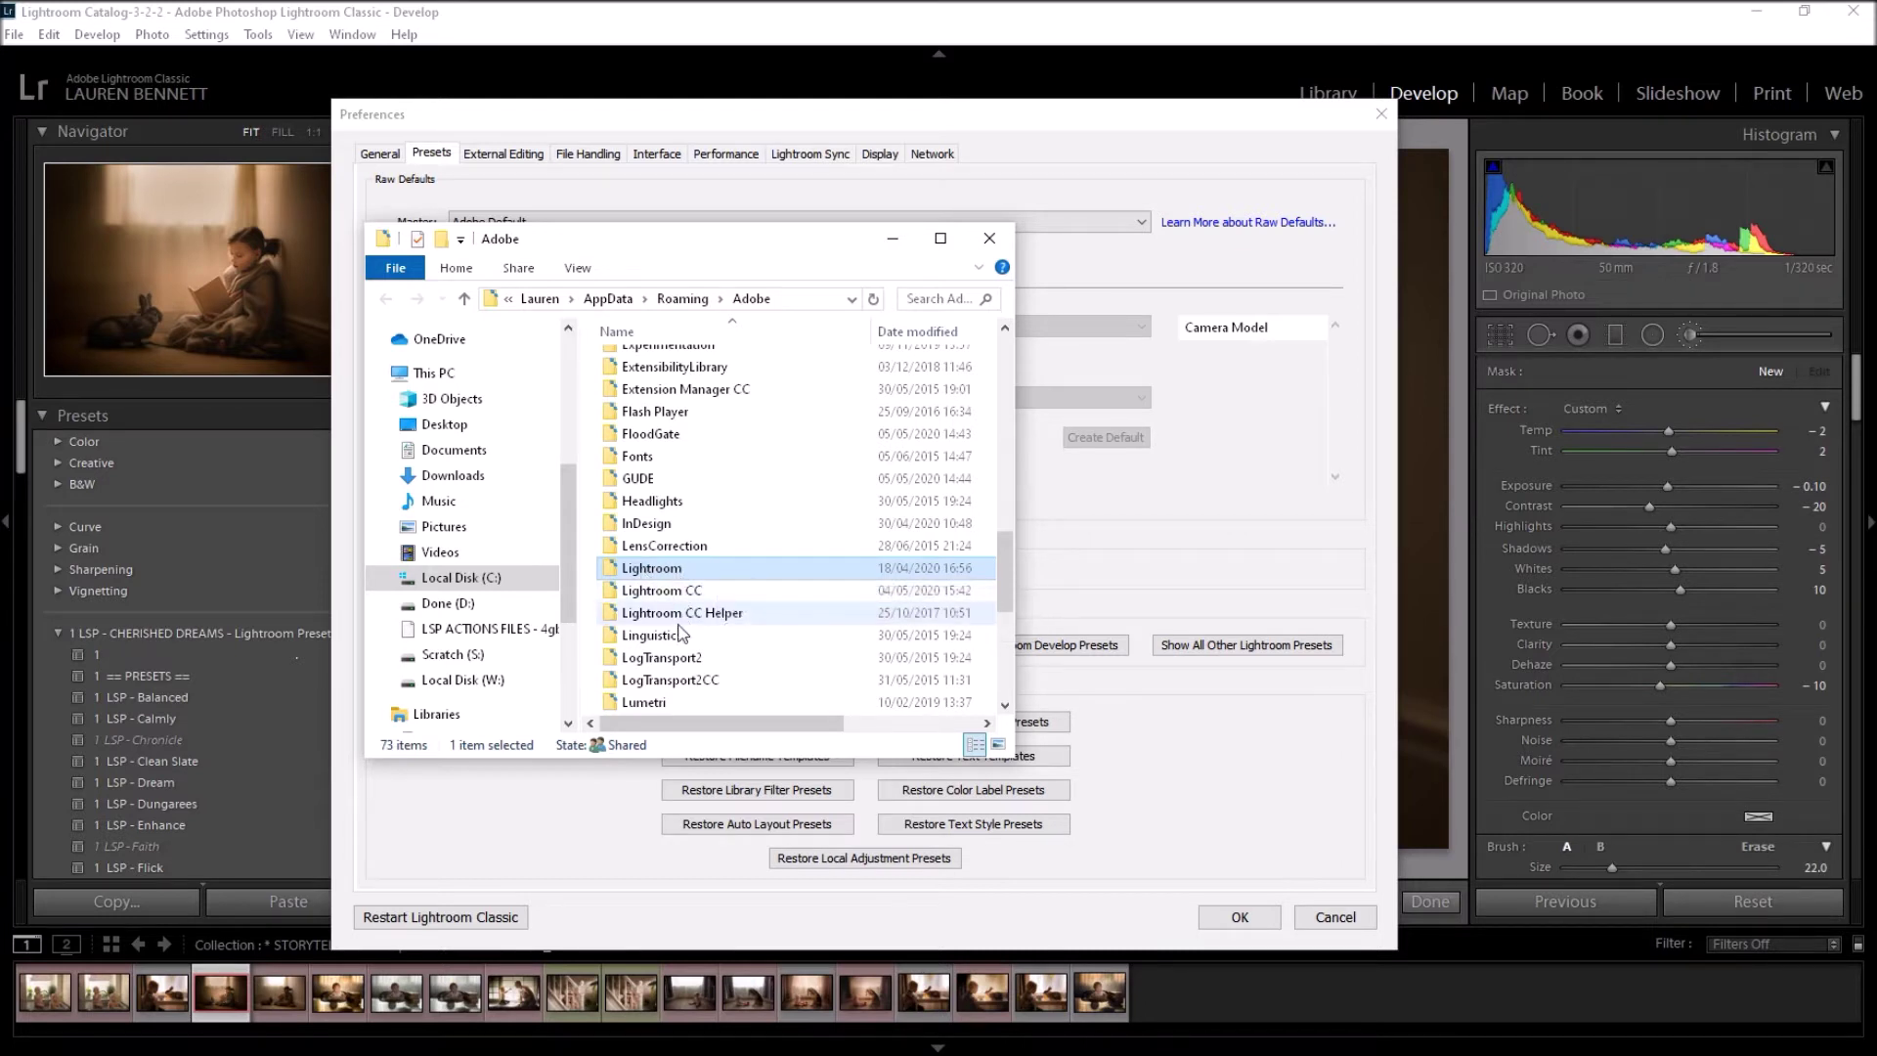
double_click(672, 572)
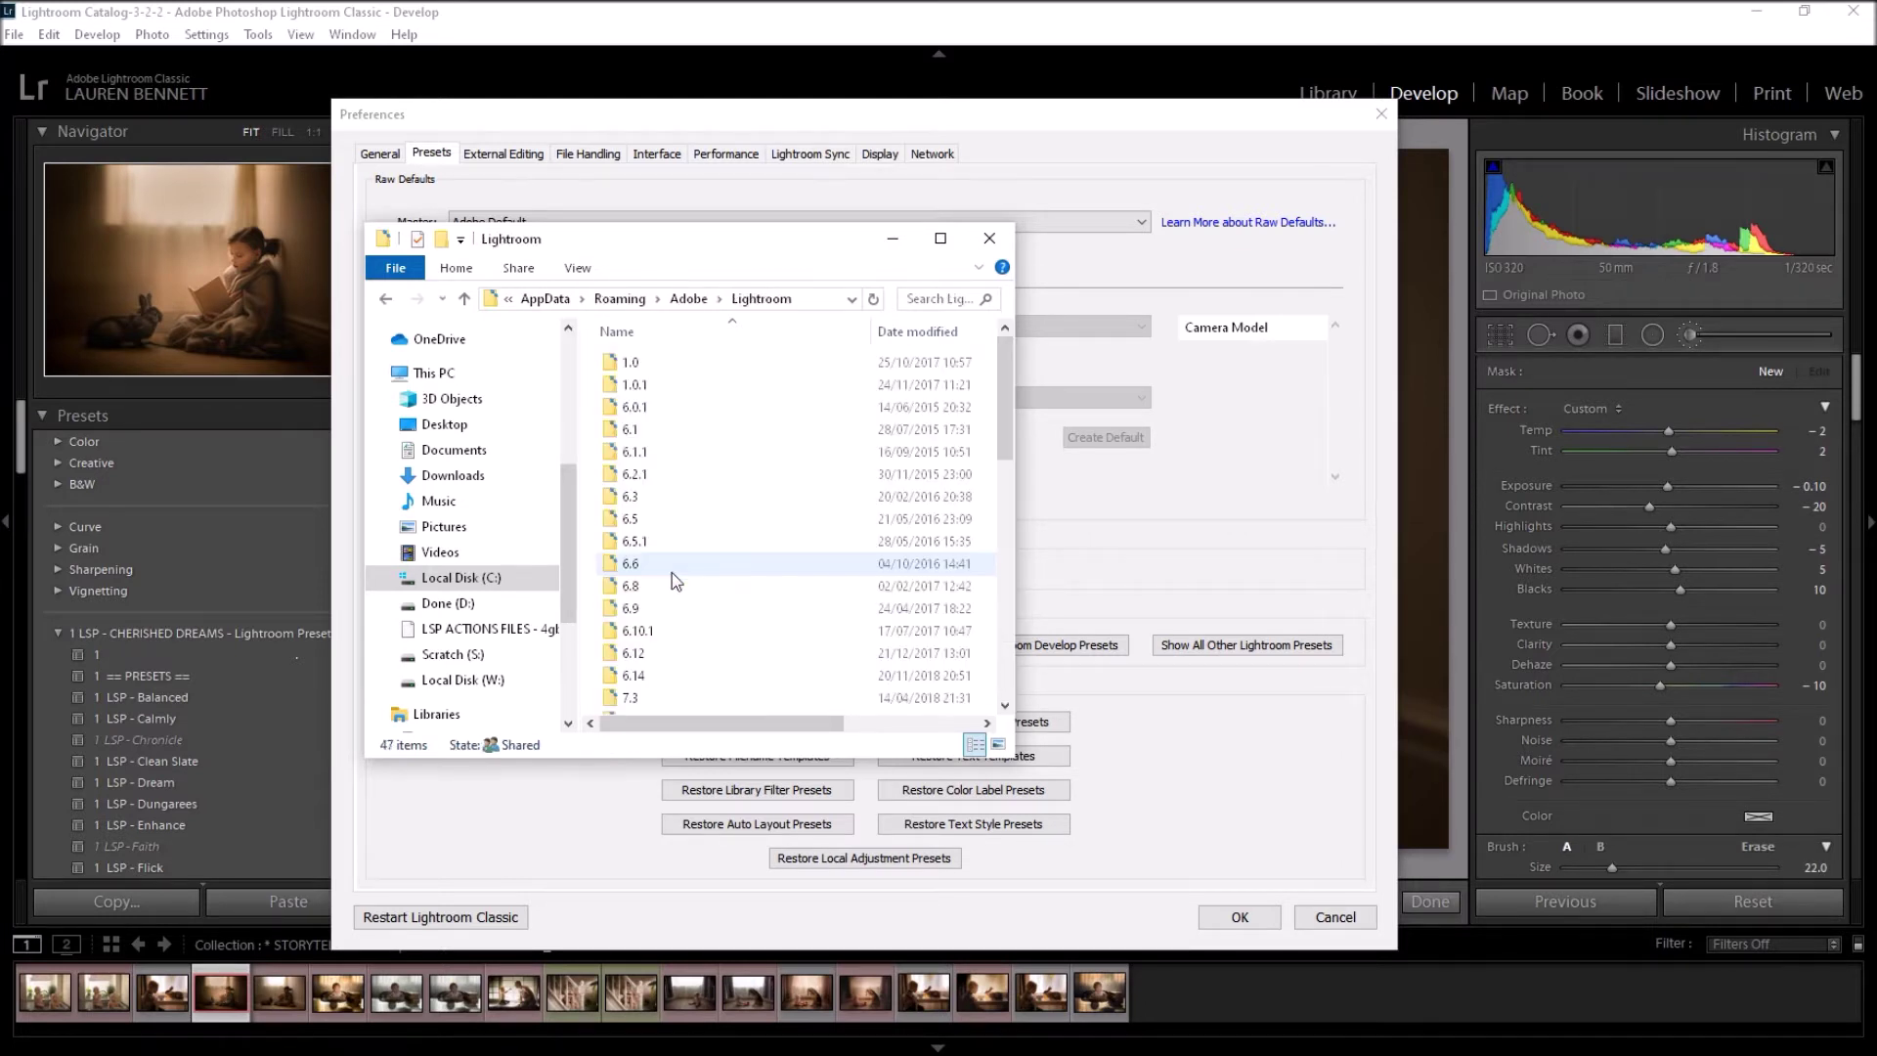
Step: Open Local Adjustment Presets and place the Cherished Dream brushes window beside it
scroll(730, 515, "down", 7)
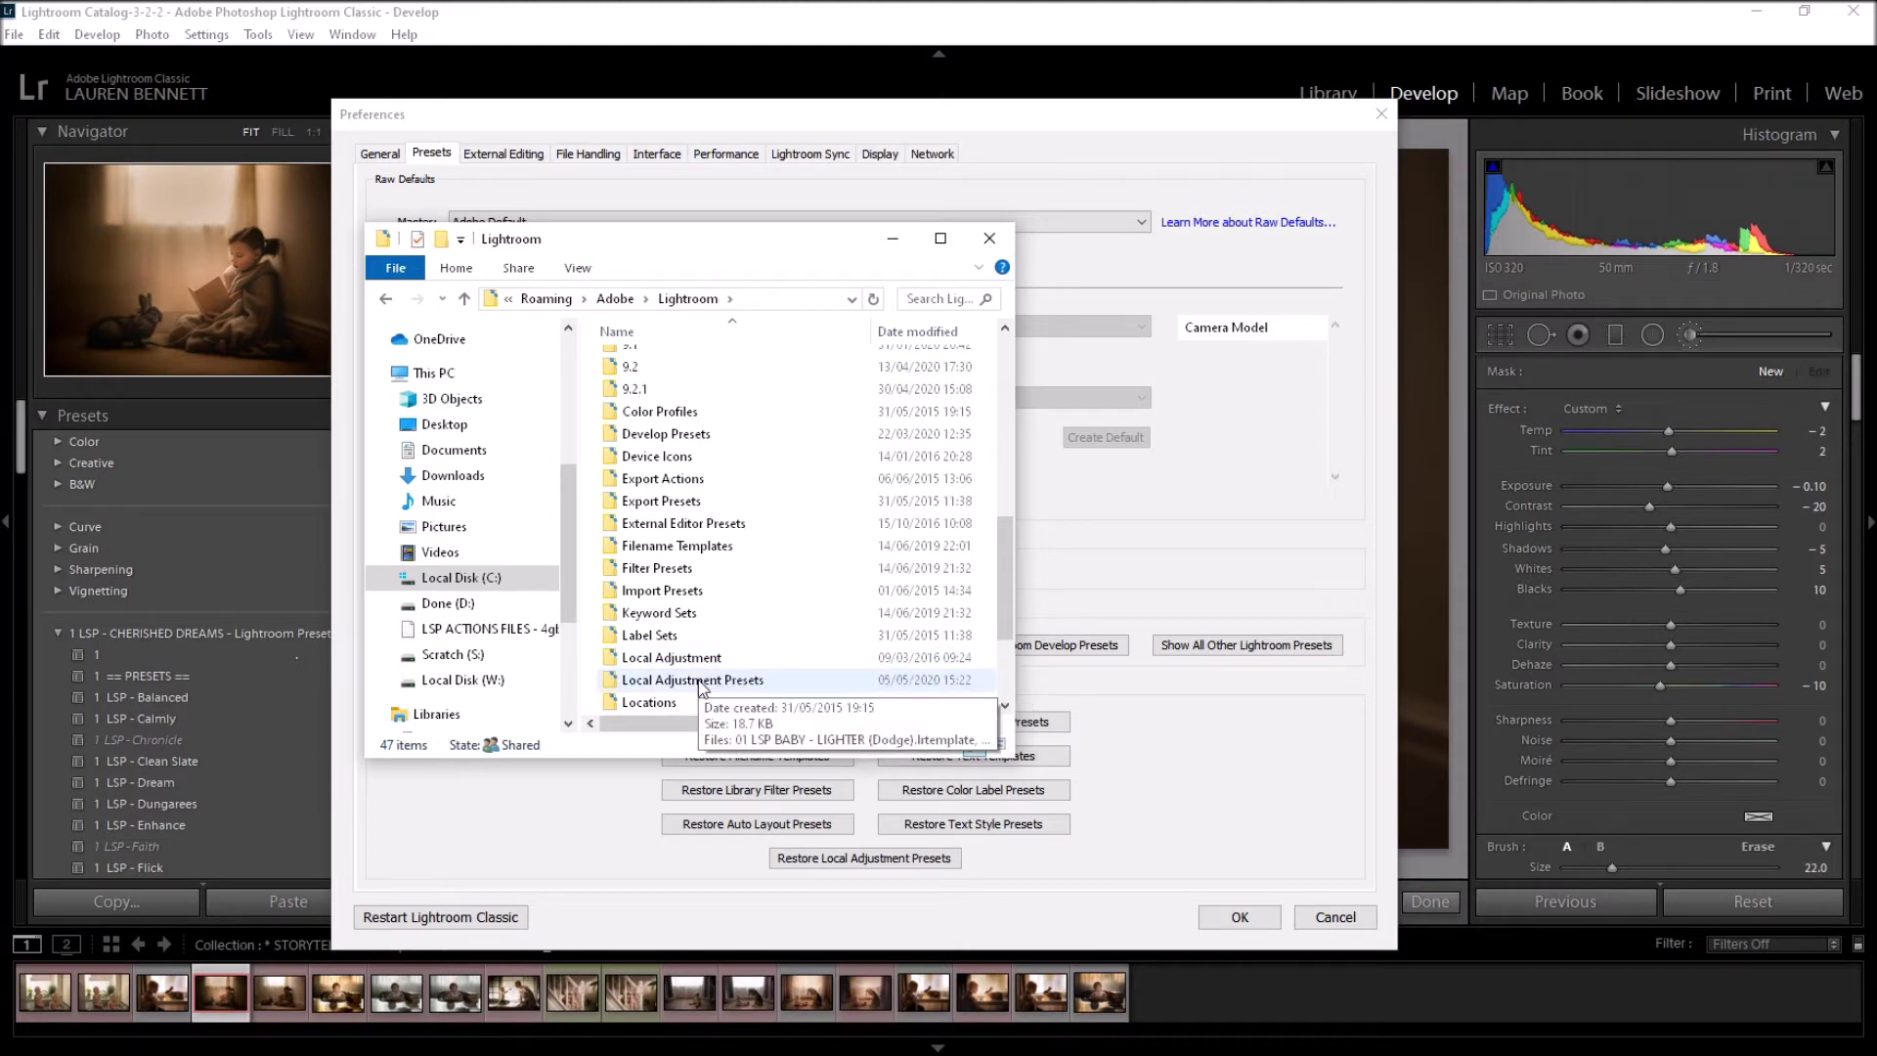
double_click(700, 681)
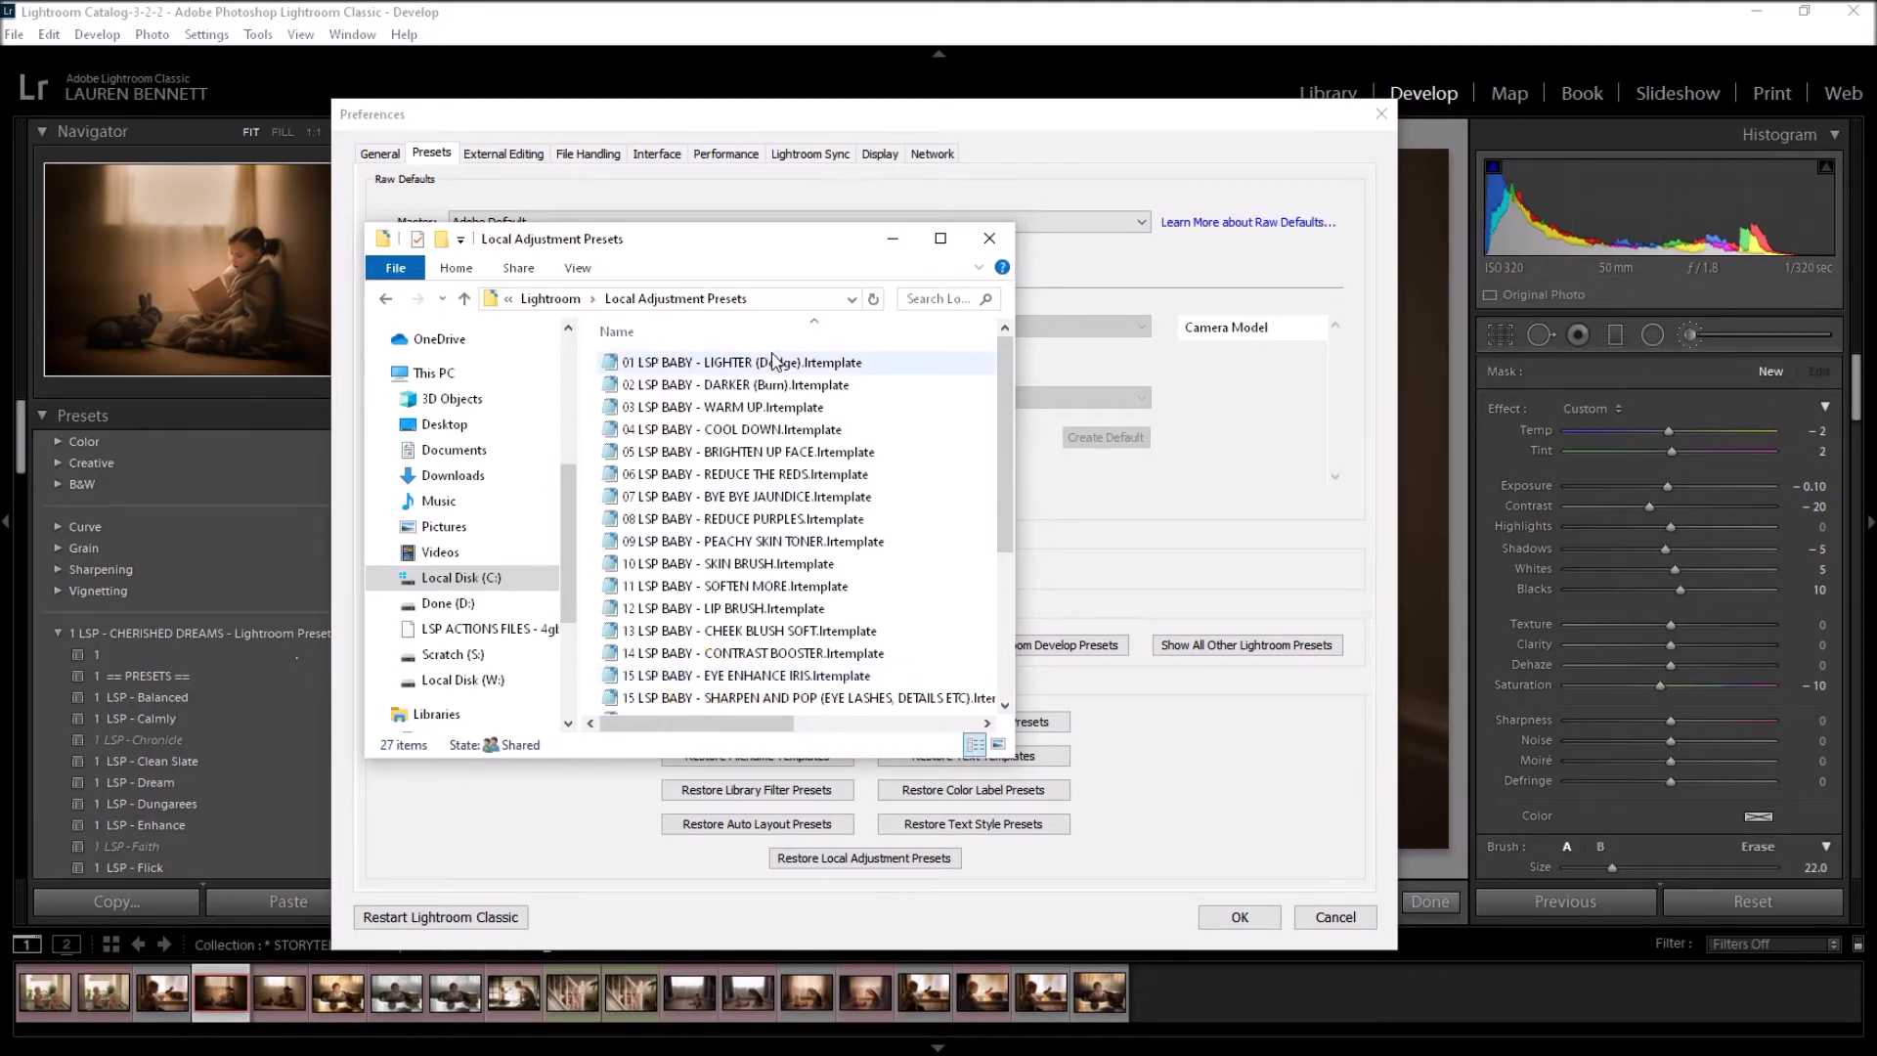
left_click_drag(999, 391, 1001, 634)
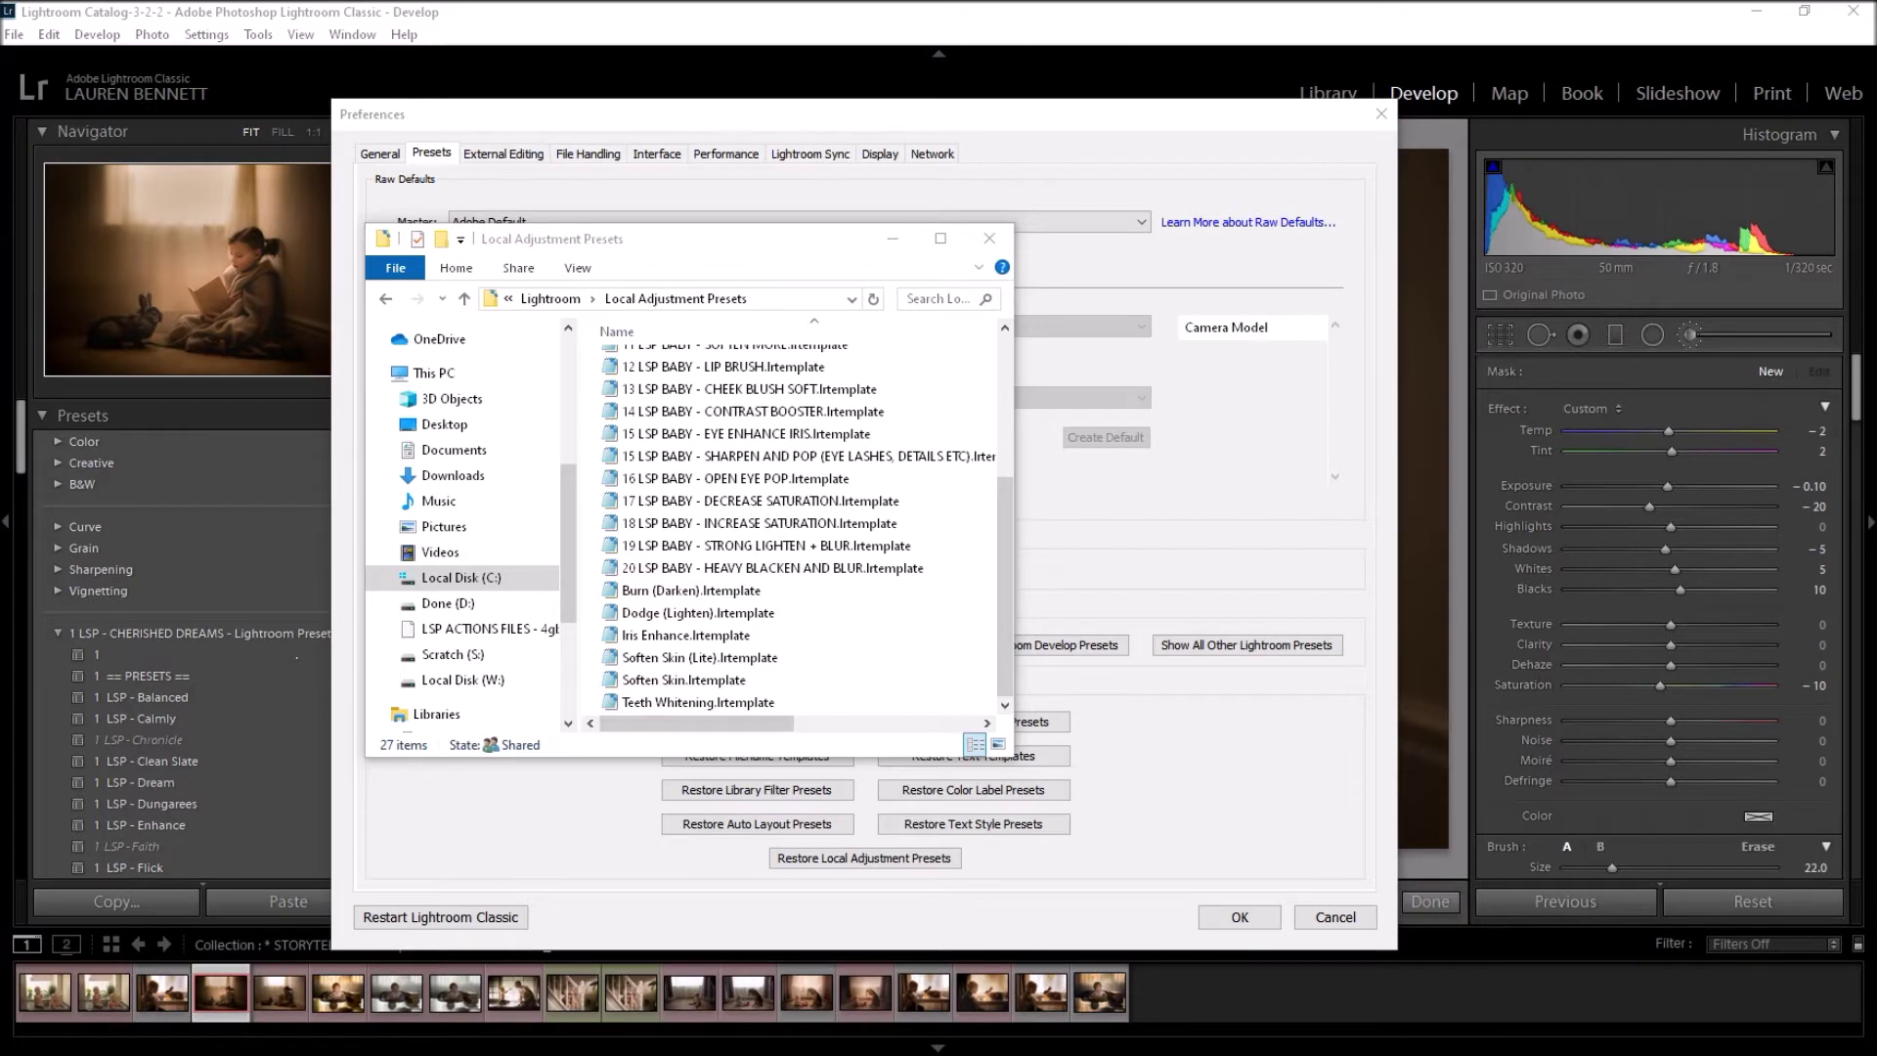
mouse_move(783, 513)
left_mouse_down()
mouse_move(1349, 315)
mouse_move(1379, 327)
left_mouse_up()
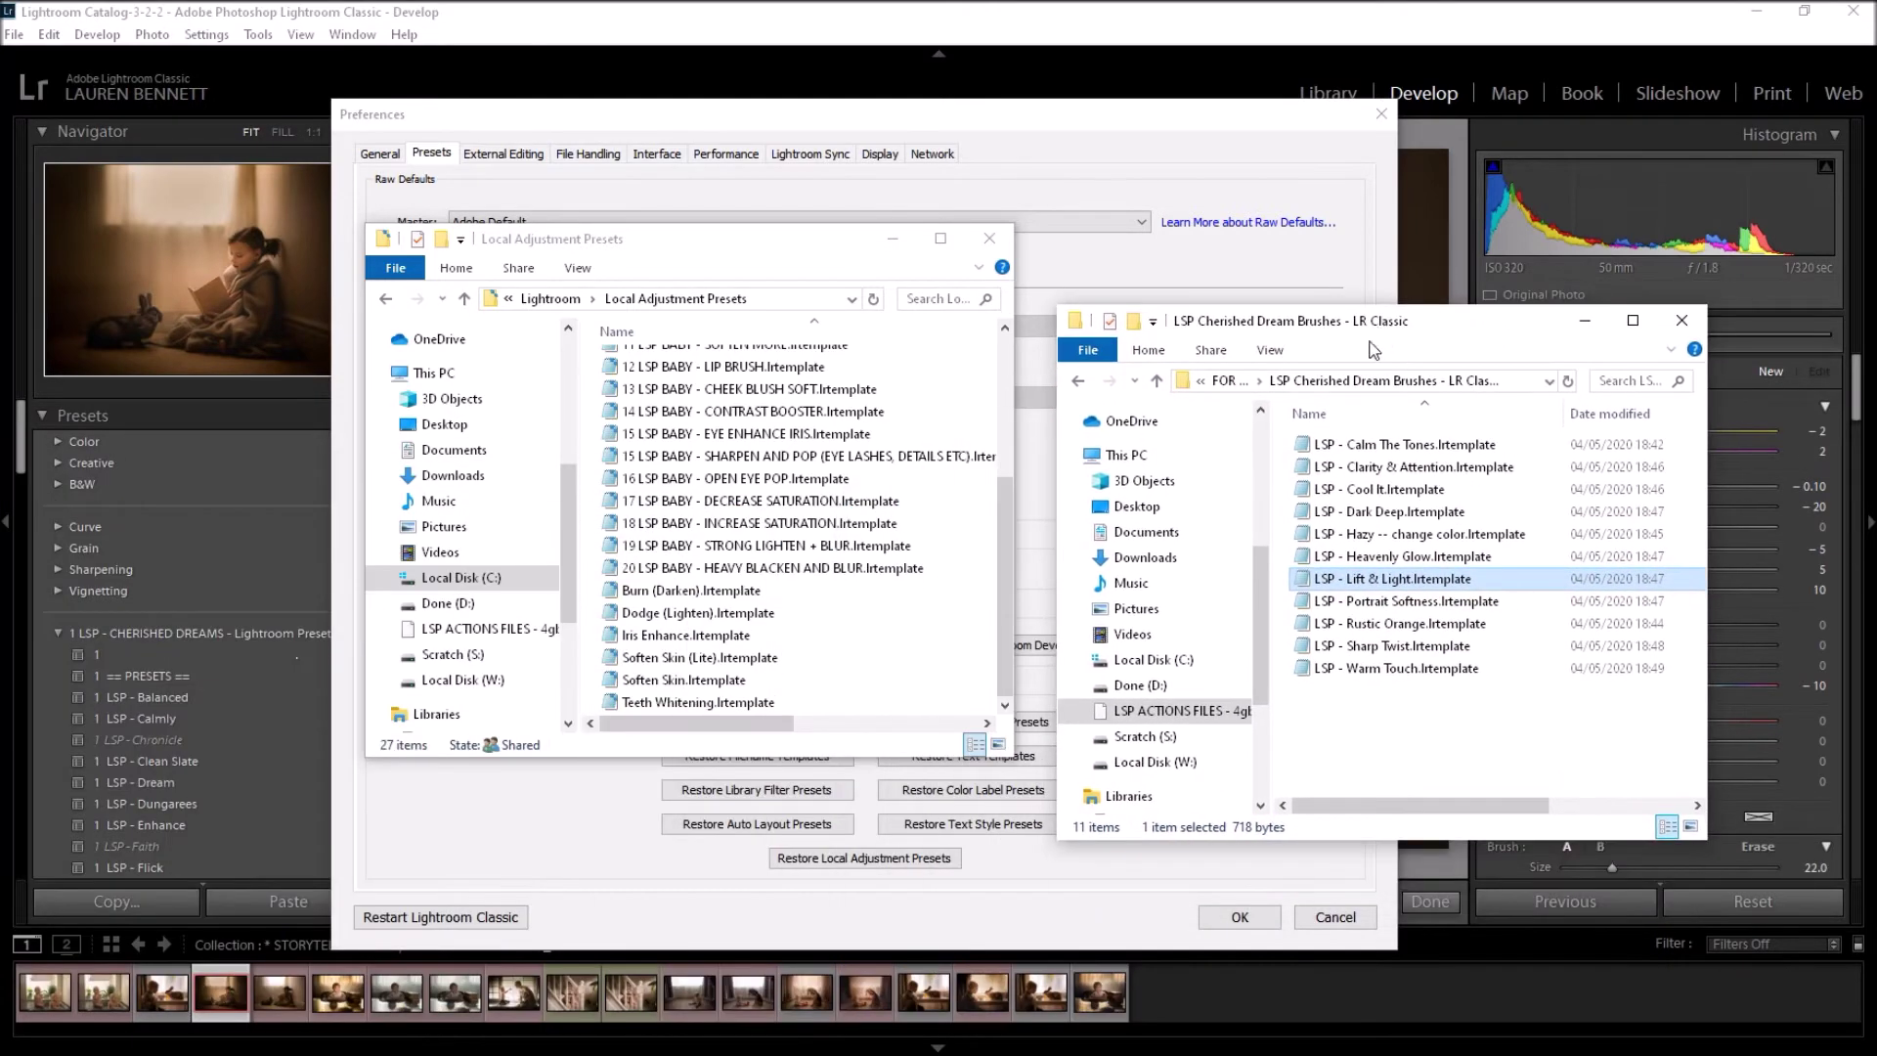
Step: Reopen the LSP Cherished Dream Brushes folder in the right-hand Explorer window
left_click(1080, 383)
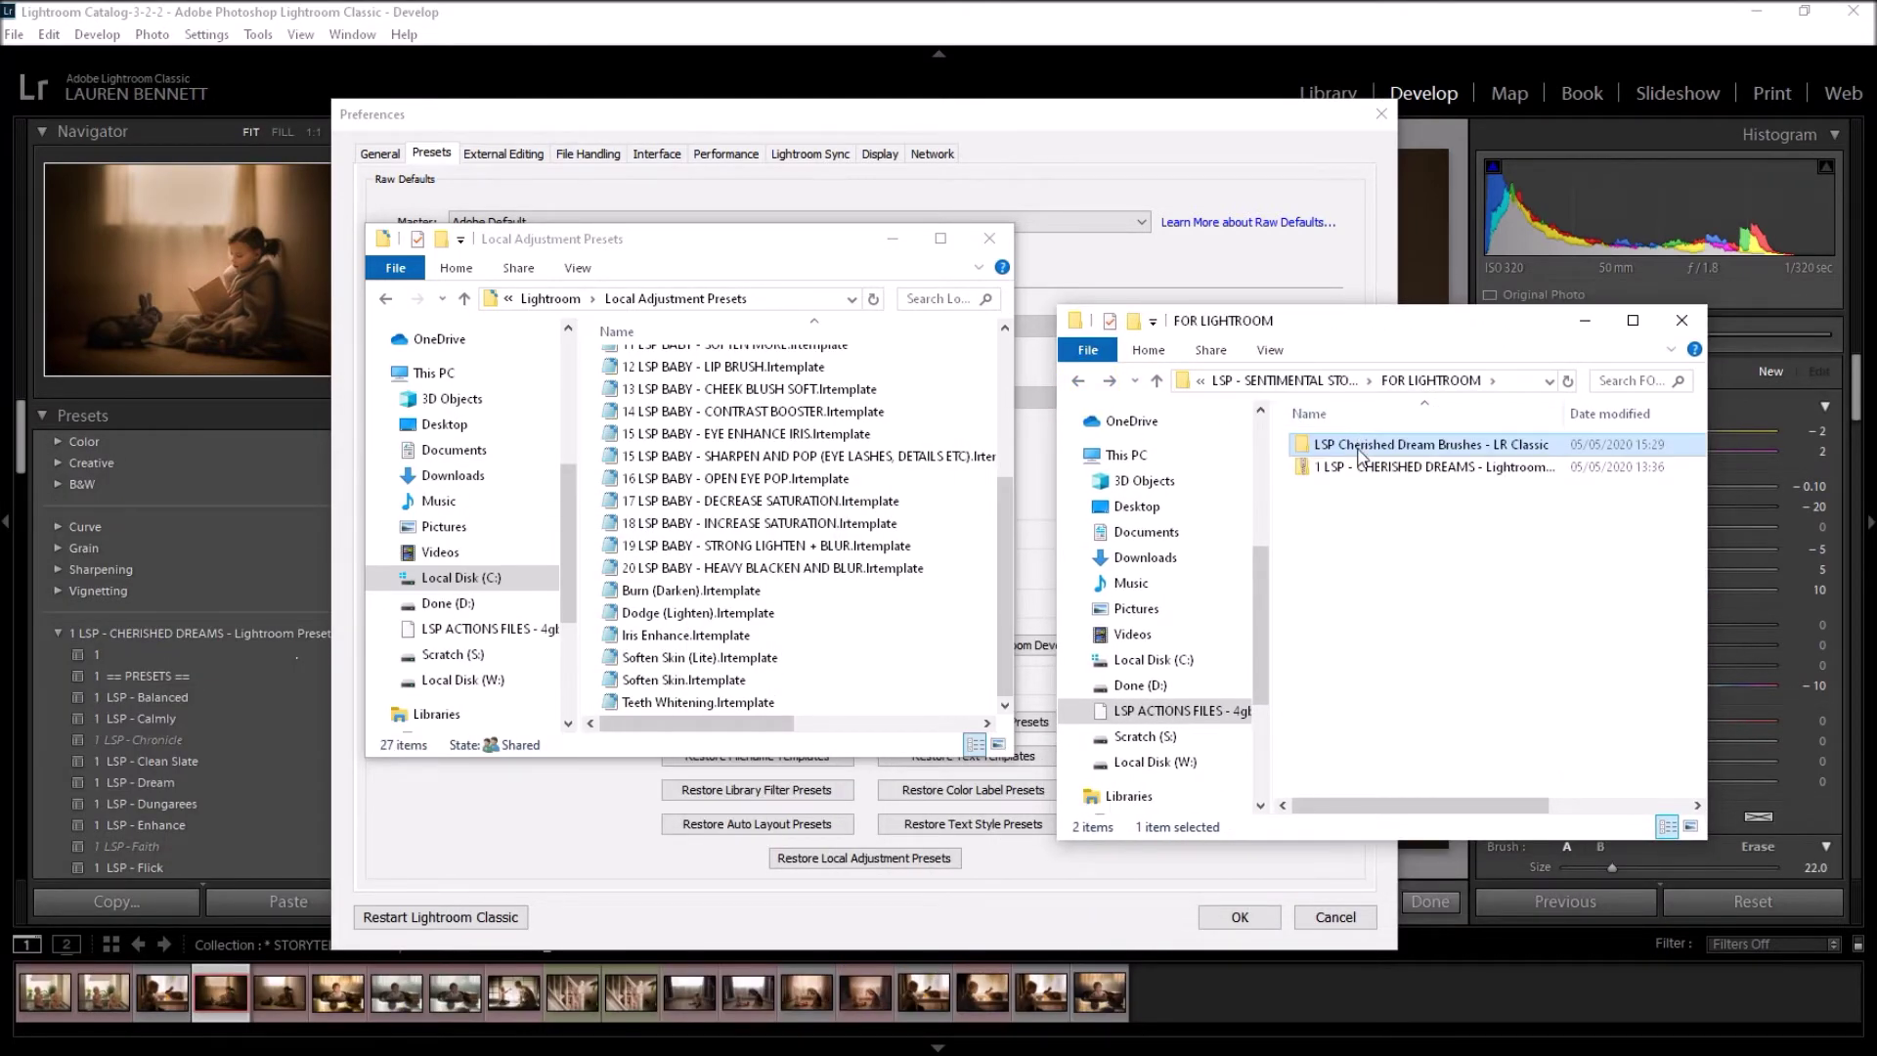
double_click(1359, 448)
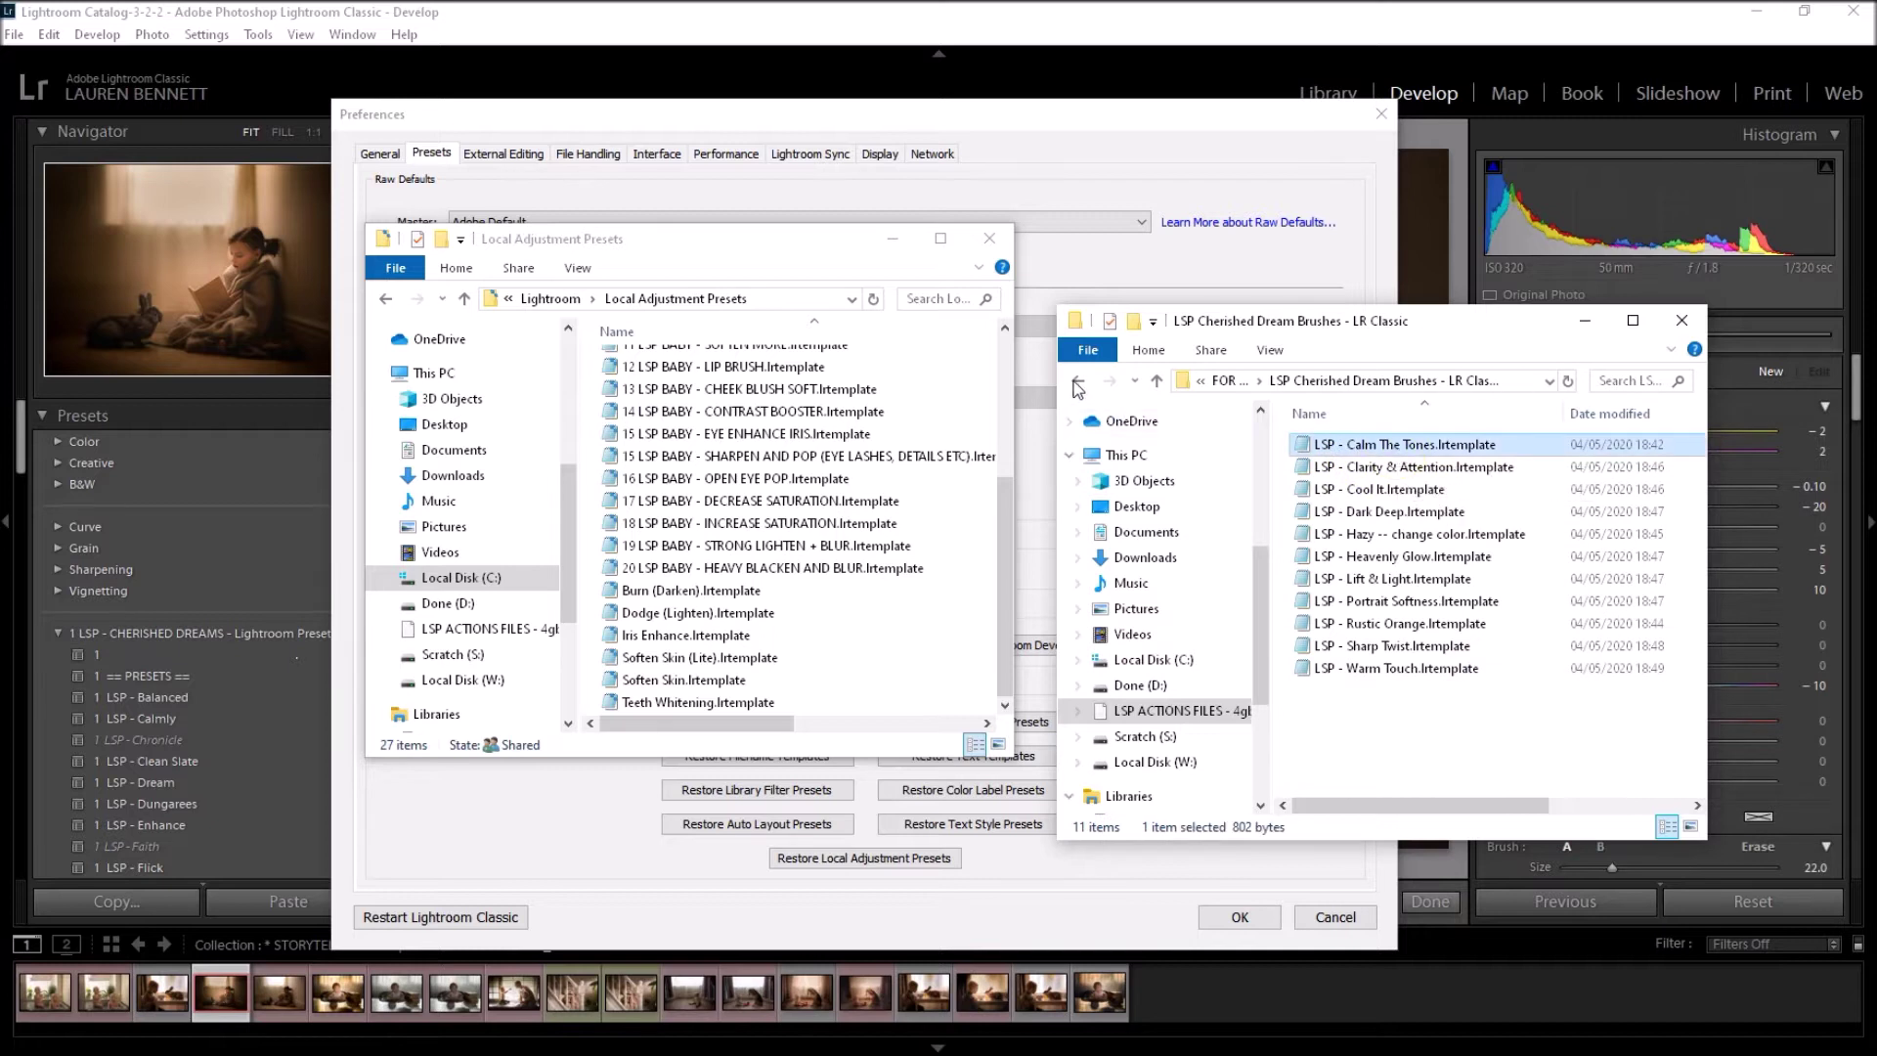
left_click(1079, 382)
mouse_move(1374, 451)
left_mouse_down()
mouse_move(826, 396)
mouse_move(1358, 445)
left_mouse_up()
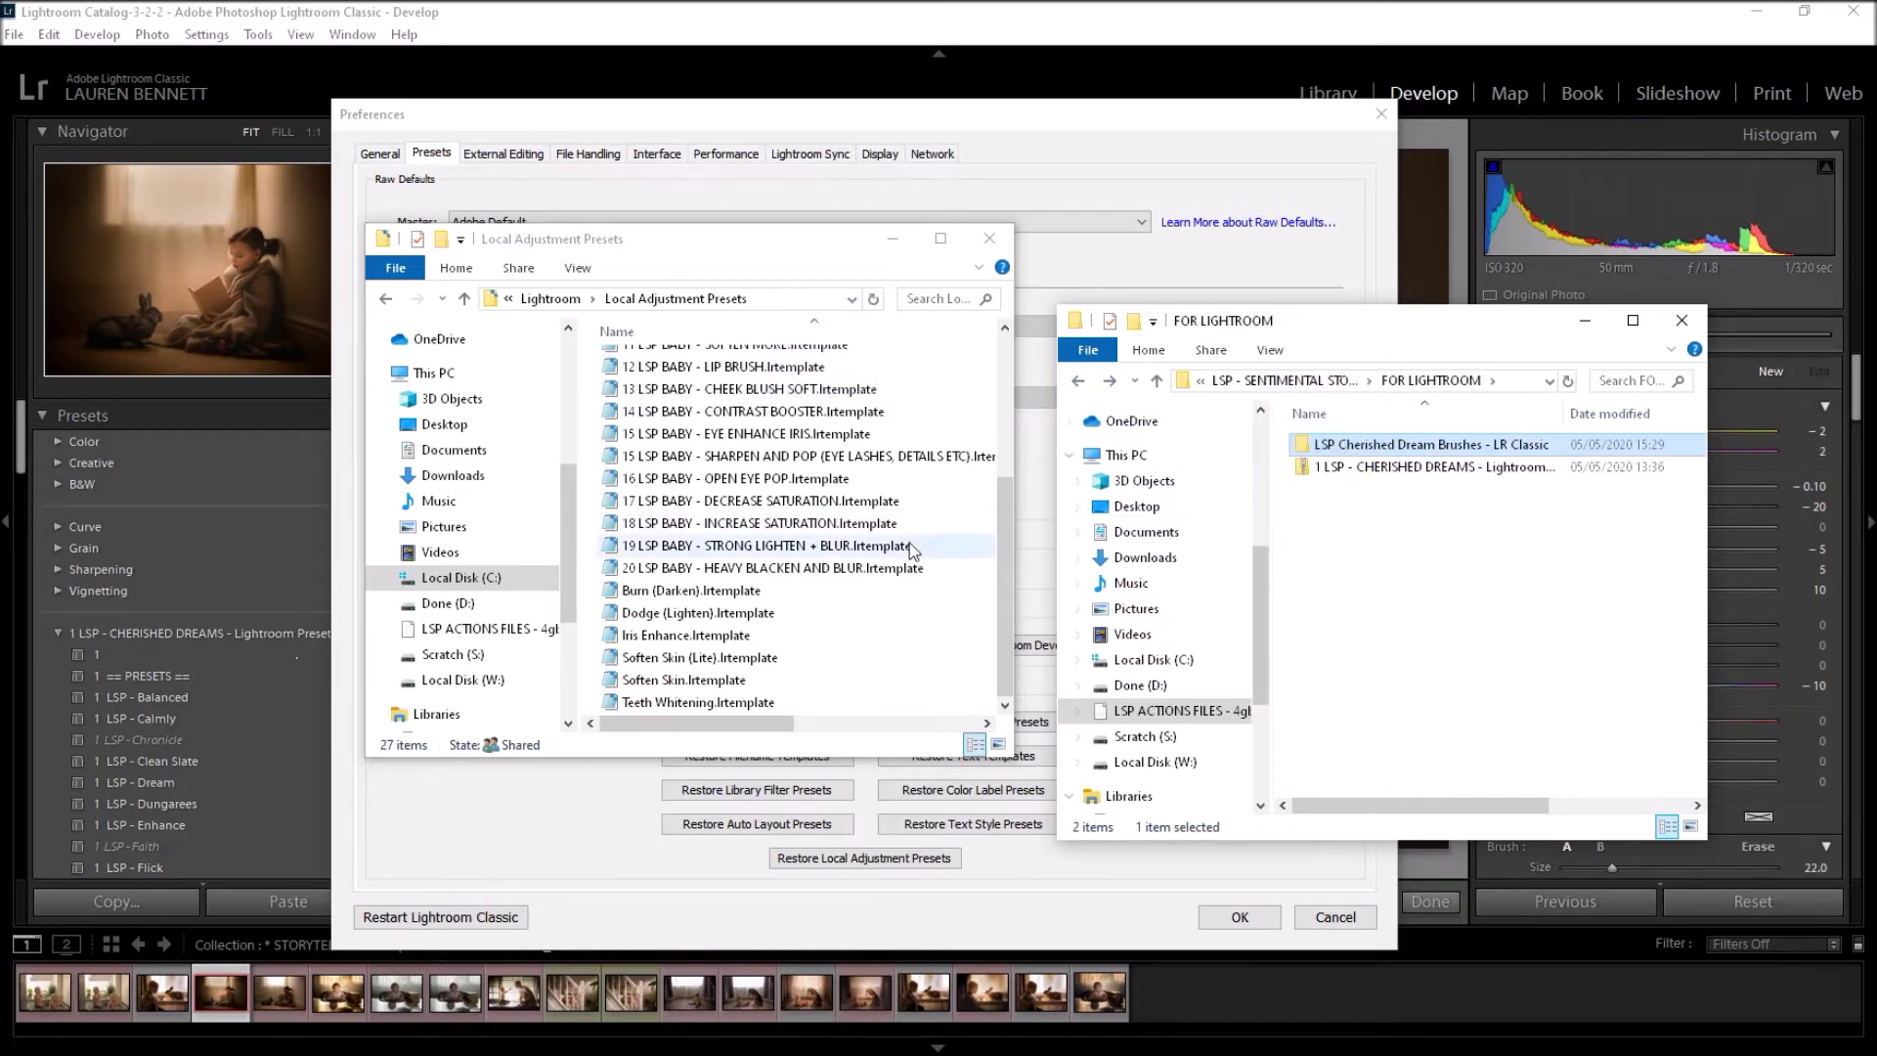
double_click(1357, 444)
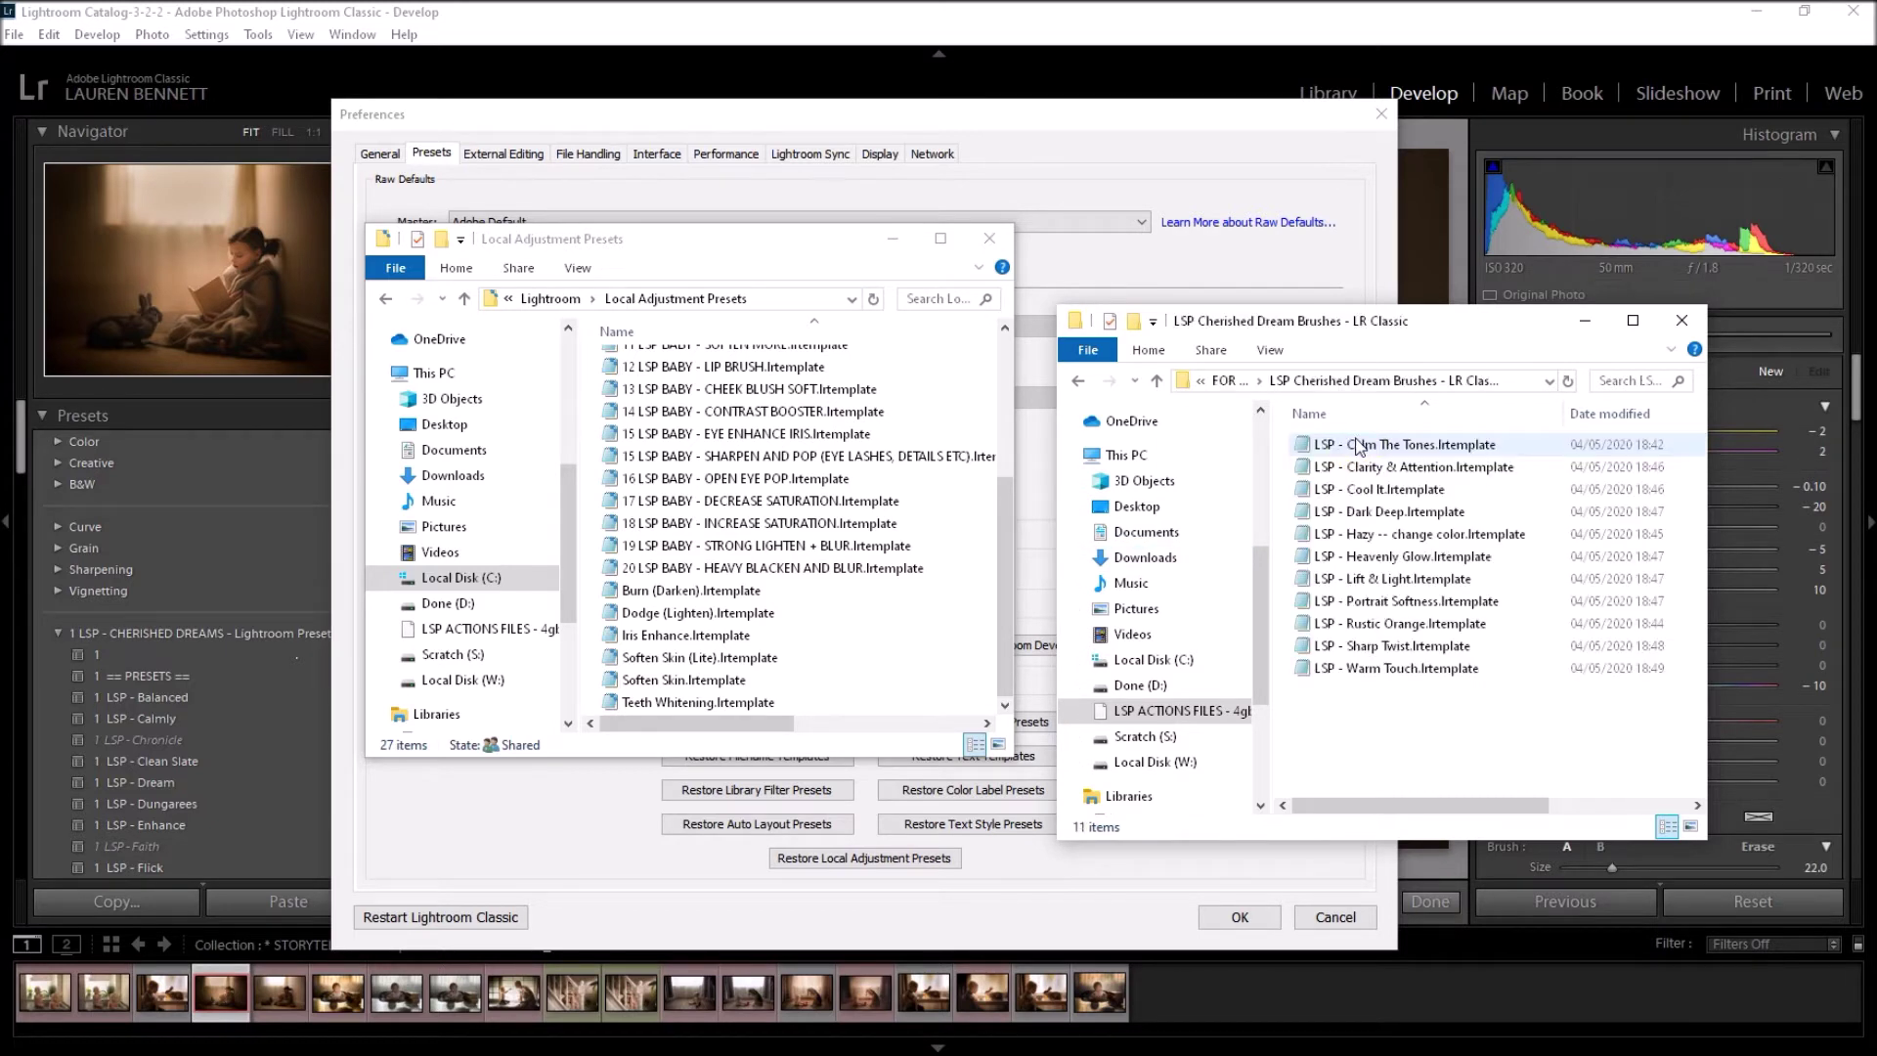
Step: Copy all 11 .lrtemplate brush files into Local Adjustment Presets, bringing it to 38 items
left_click(1379, 448)
left_click_drag(1462, 726, 1370, 437)
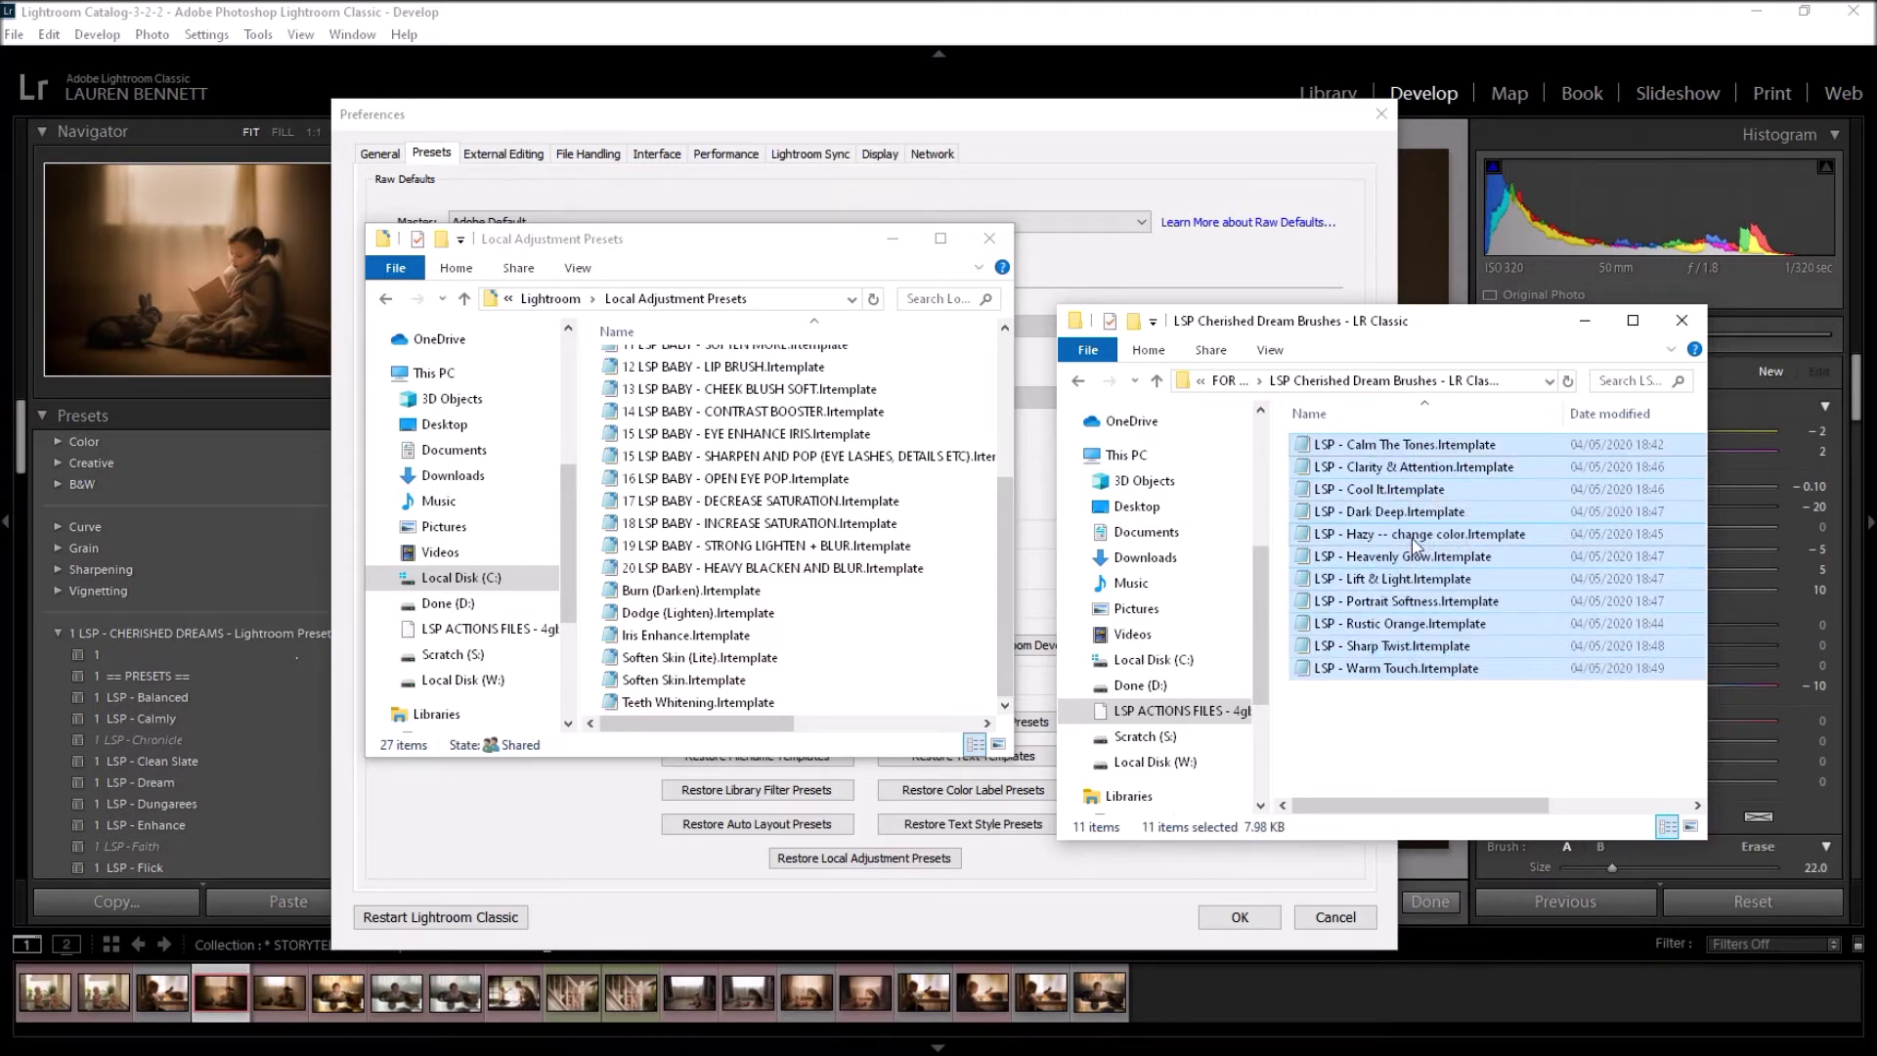
left_click_drag(1412, 544, 964, 502)
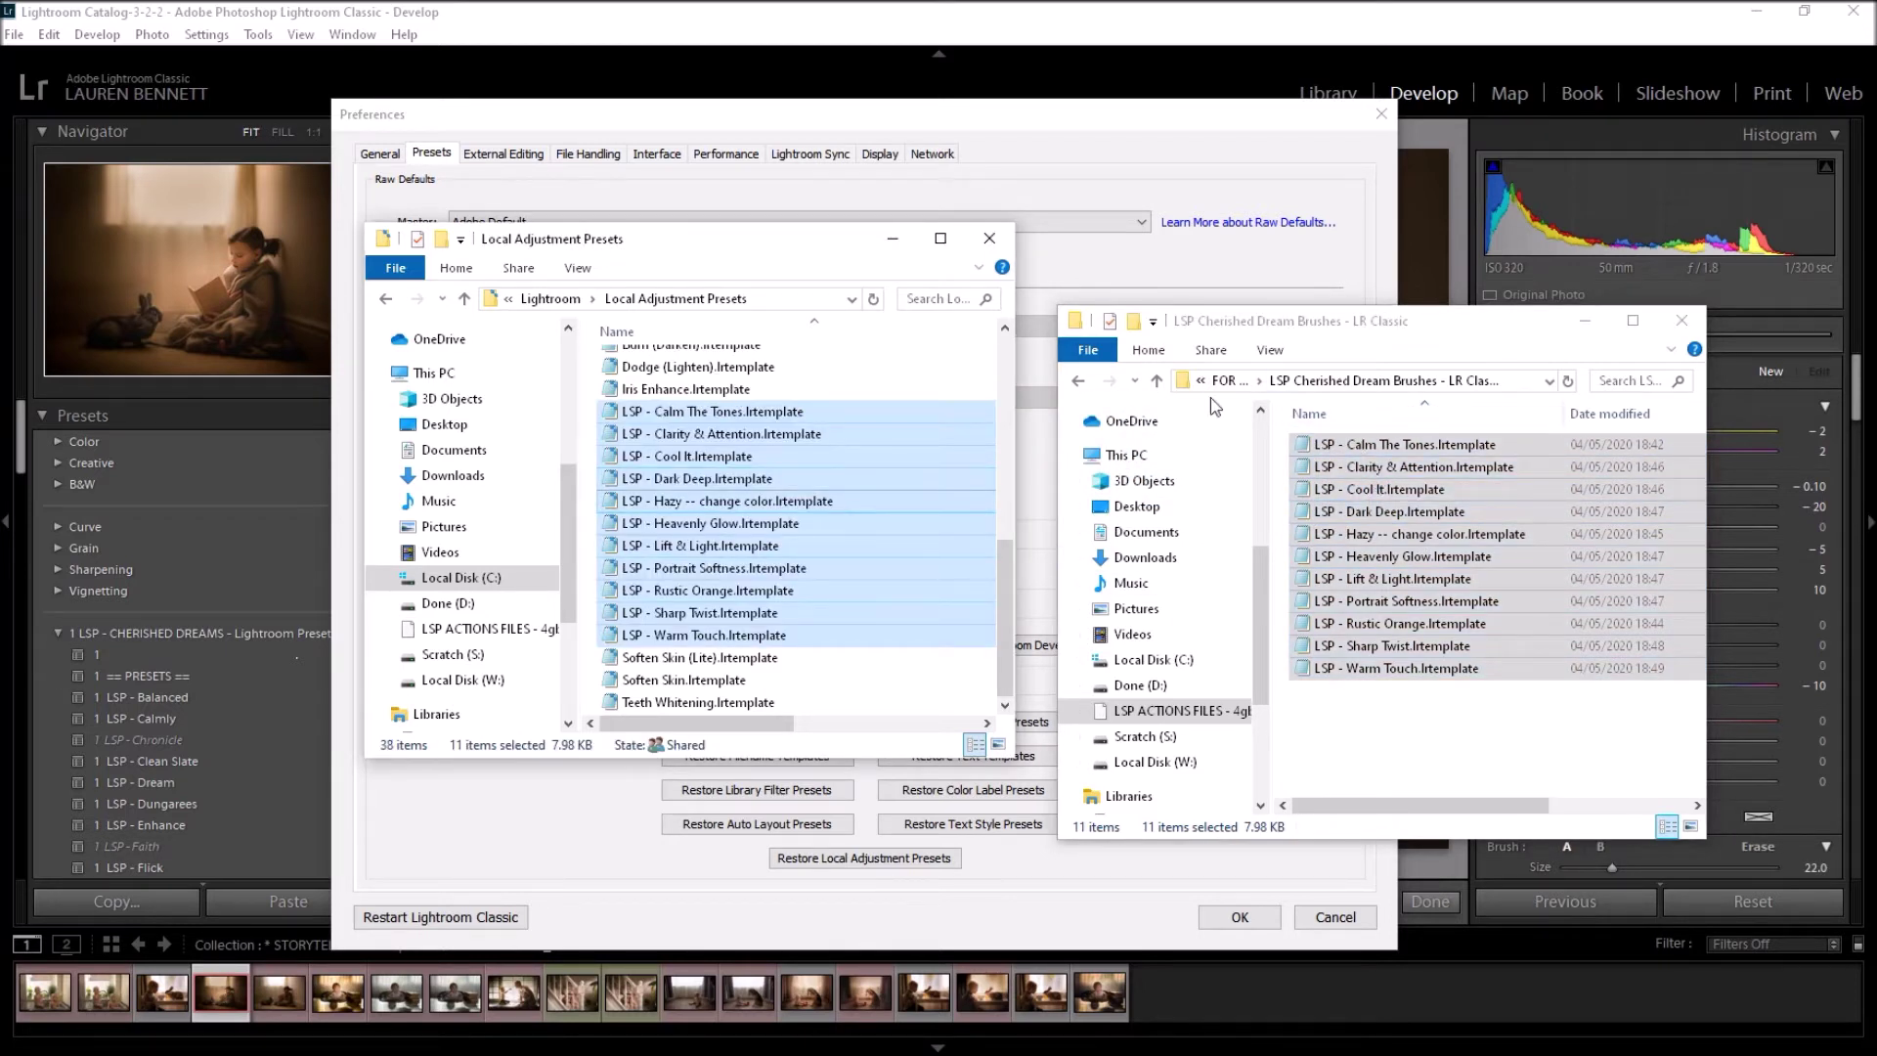
mouse_move(1007, 572)
left_mouse_down()
mouse_move(996, 369)
mouse_move(1018, 584)
left_mouse_up()
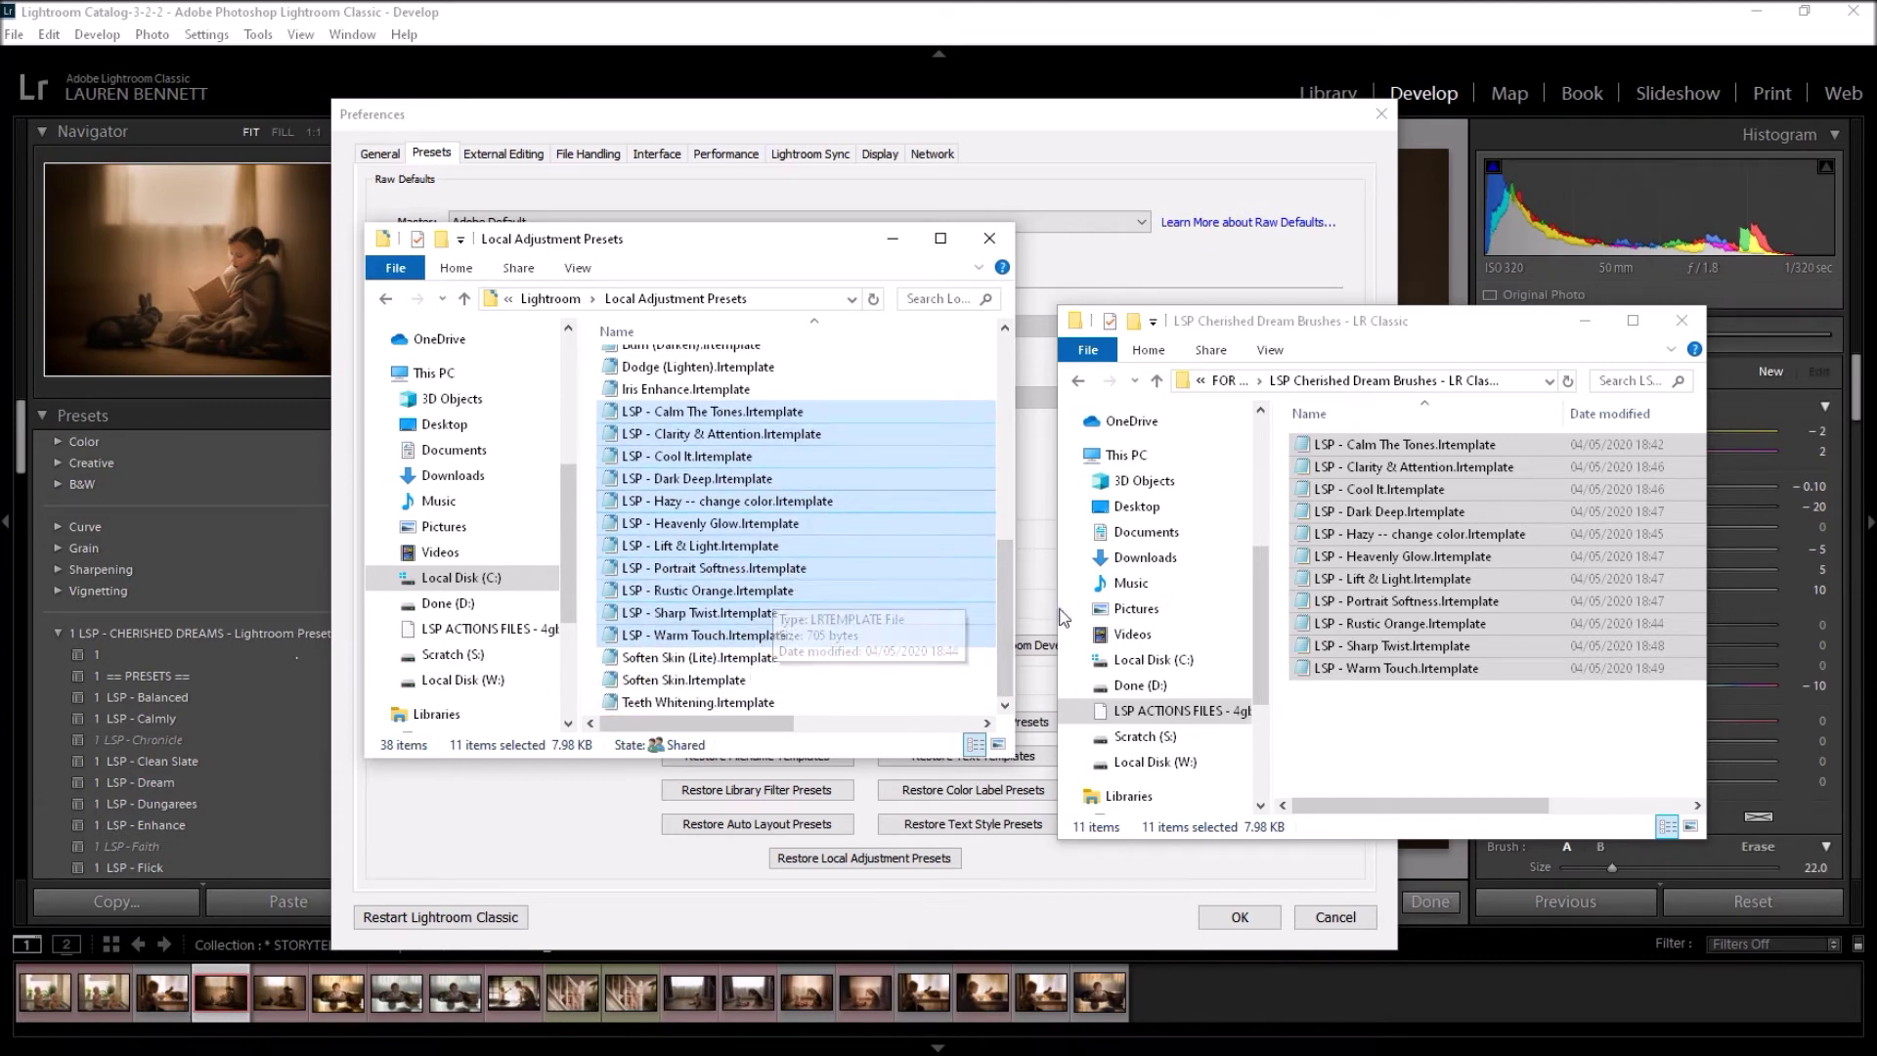
left_click(1344, 698)
Step: Close the brushes and presets folder windows, cancel Preferences, and check the brush Effect list
left_click(1682, 321)
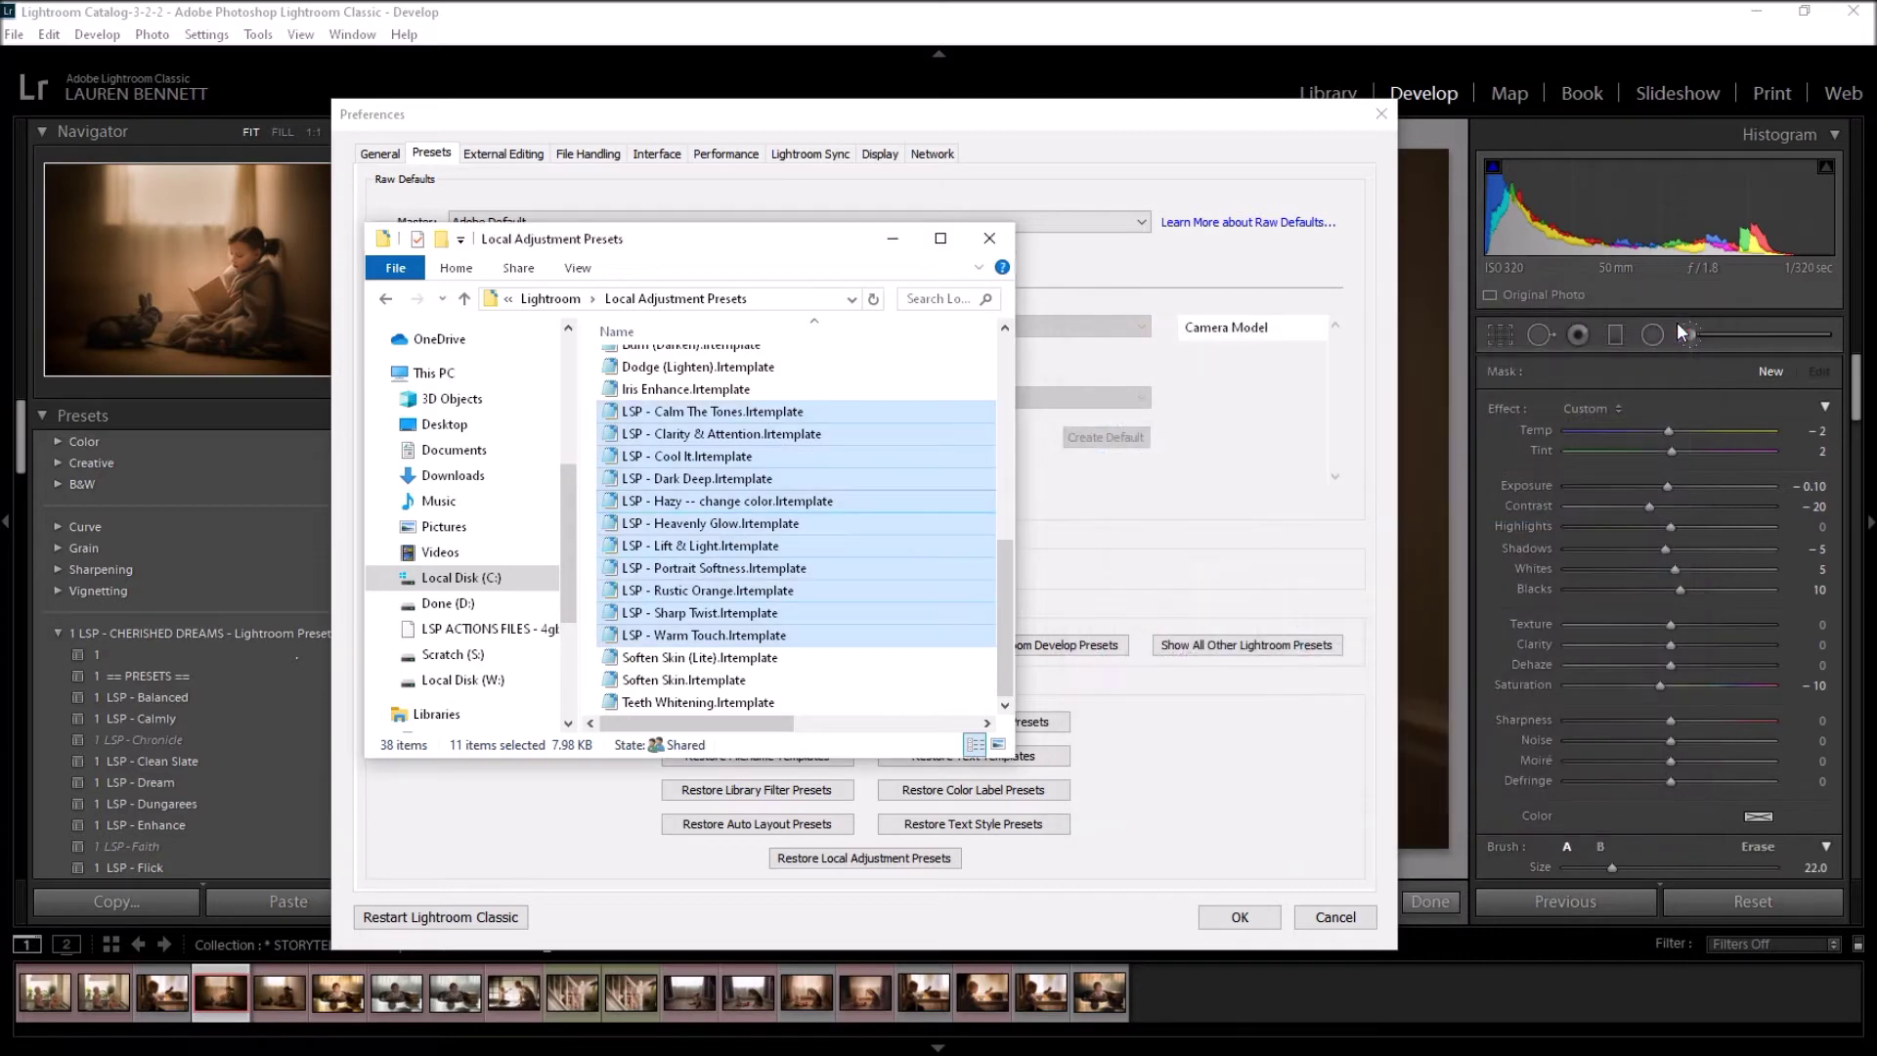
left_click(987, 250)
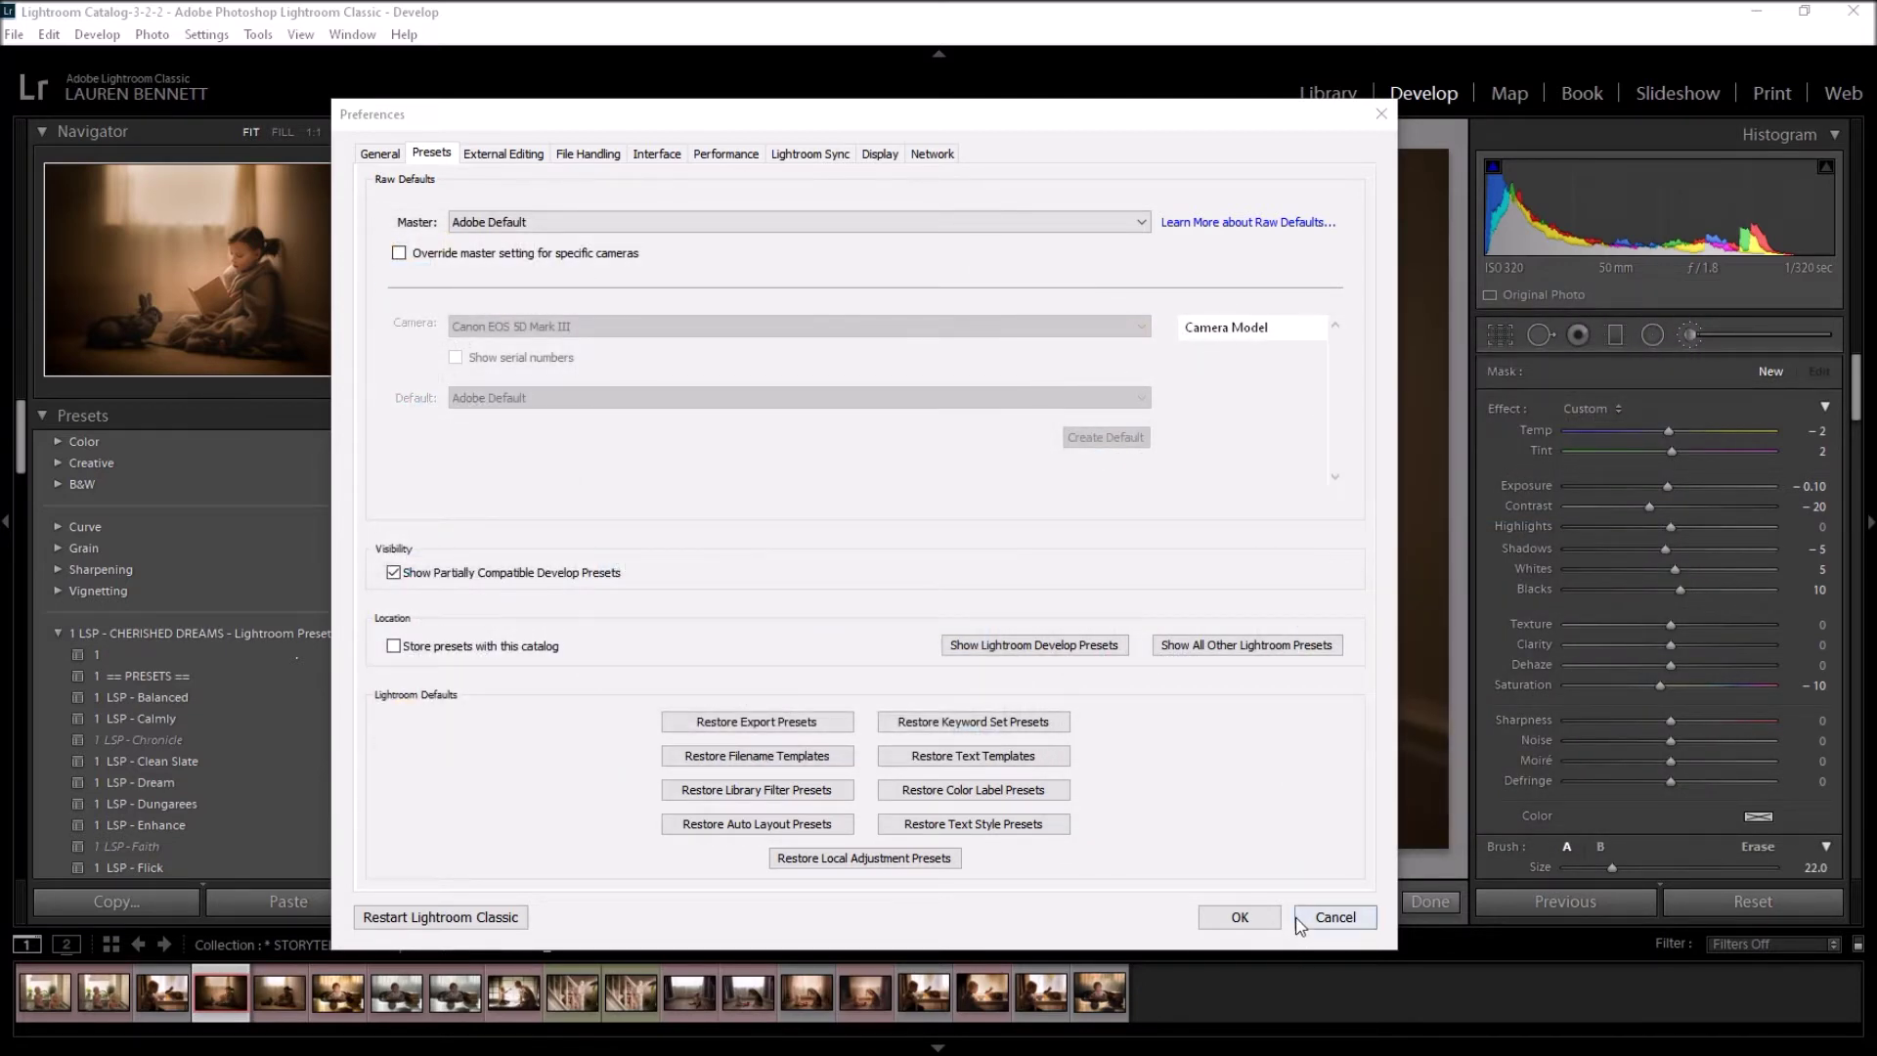
left_click(1303, 917)
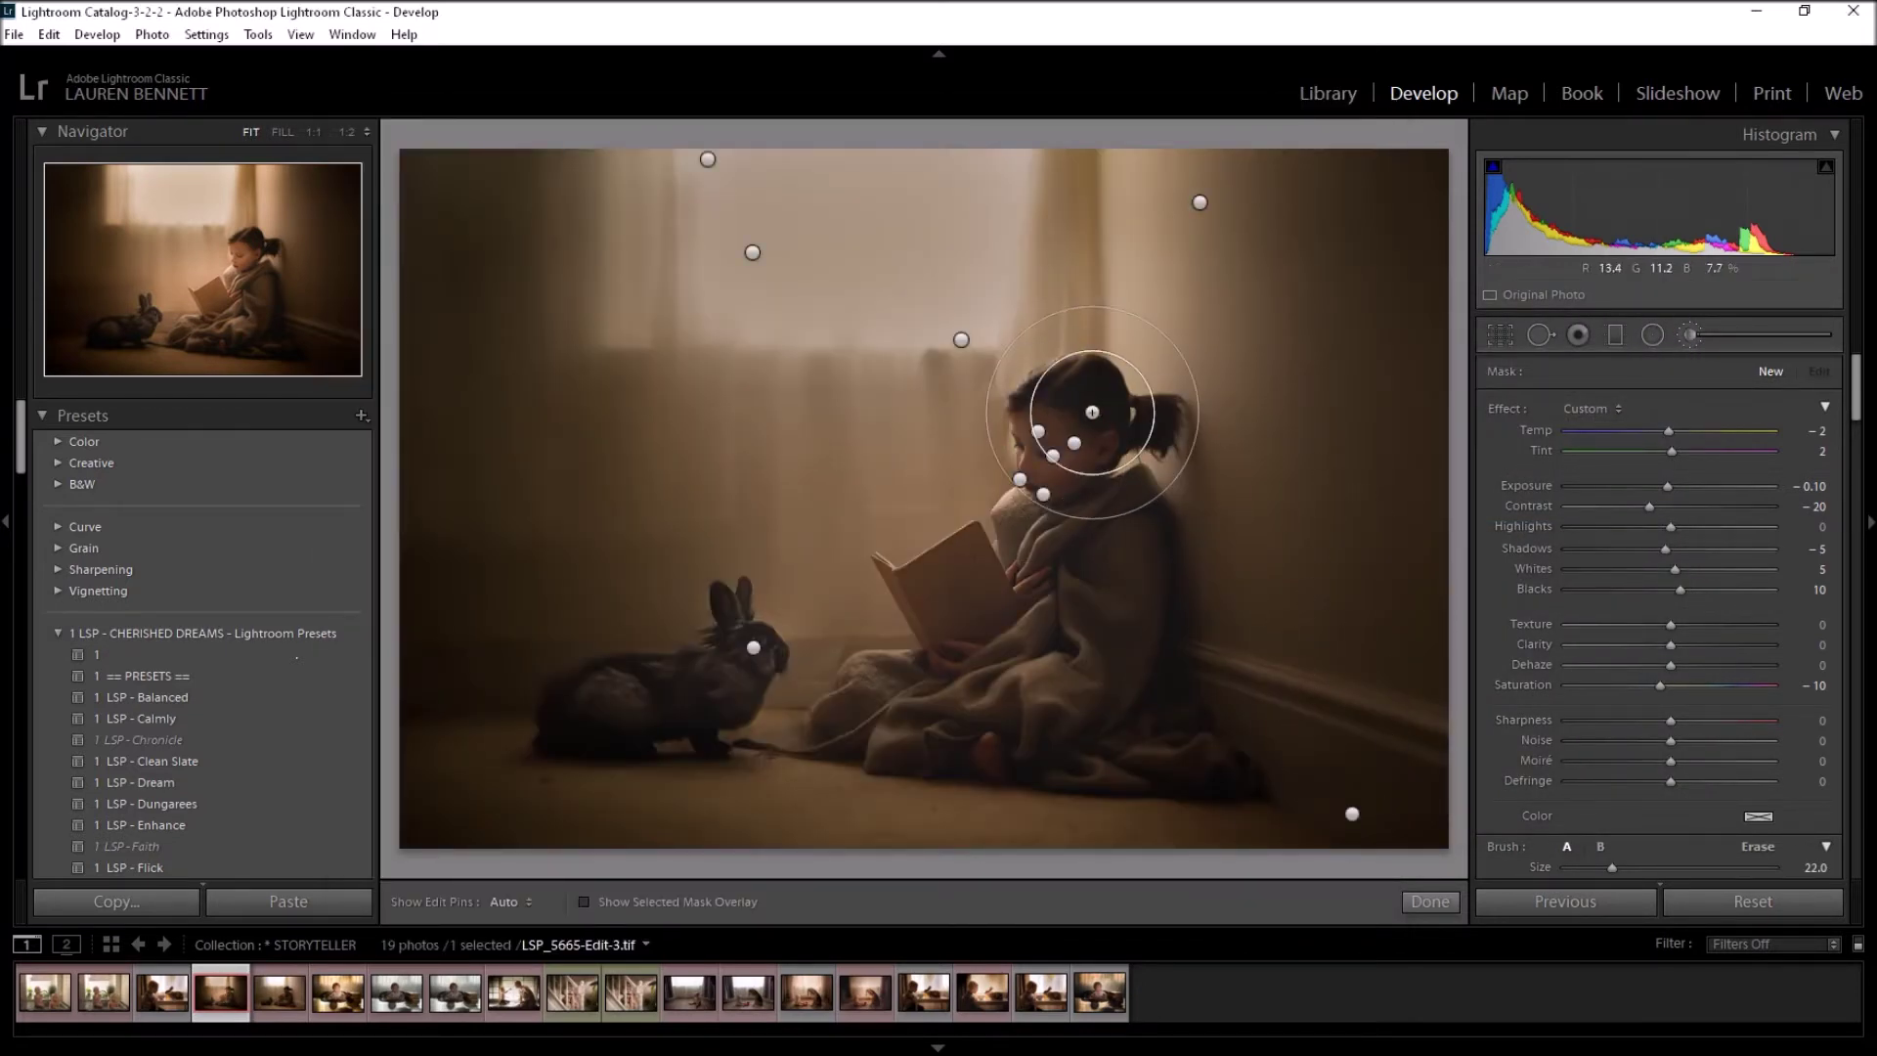
left_click(1593, 409)
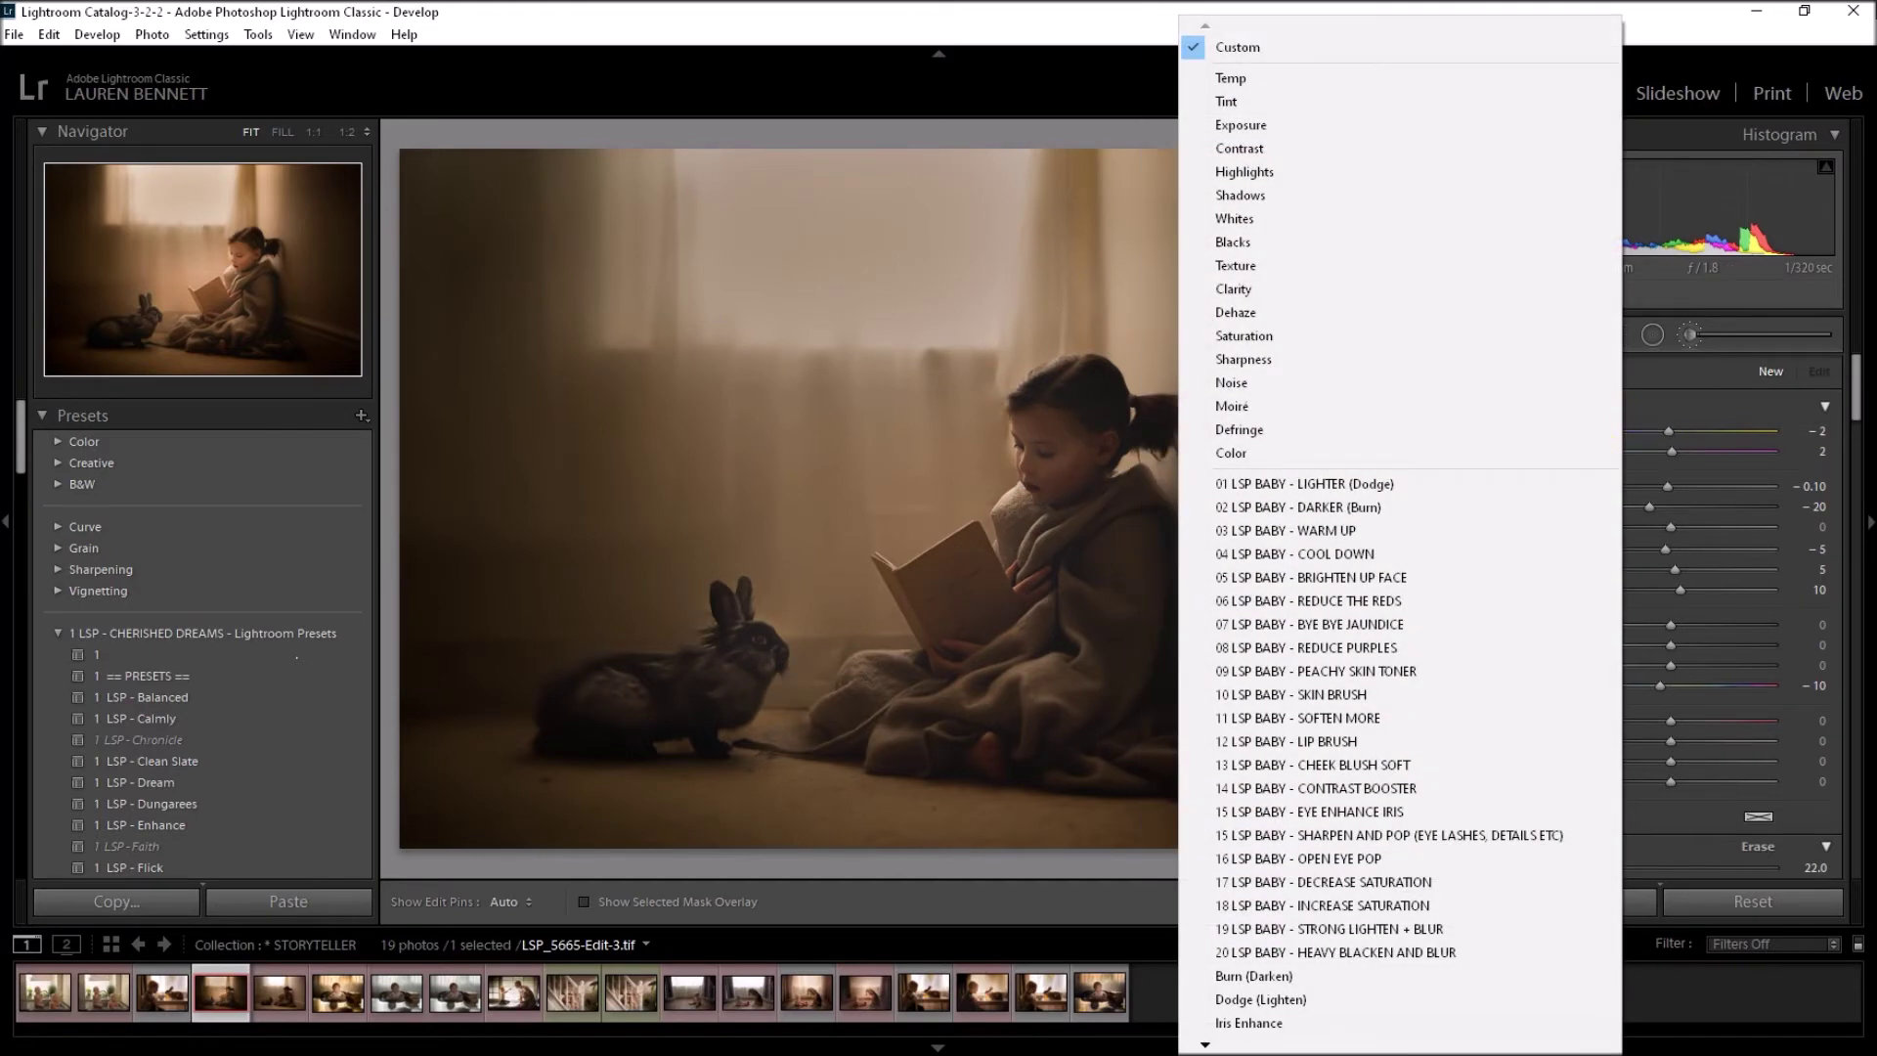
Step: Quit and relaunch Lightroom, then reopen the girl-and-rabbit photo in the Develop module
key("ctrl+q")
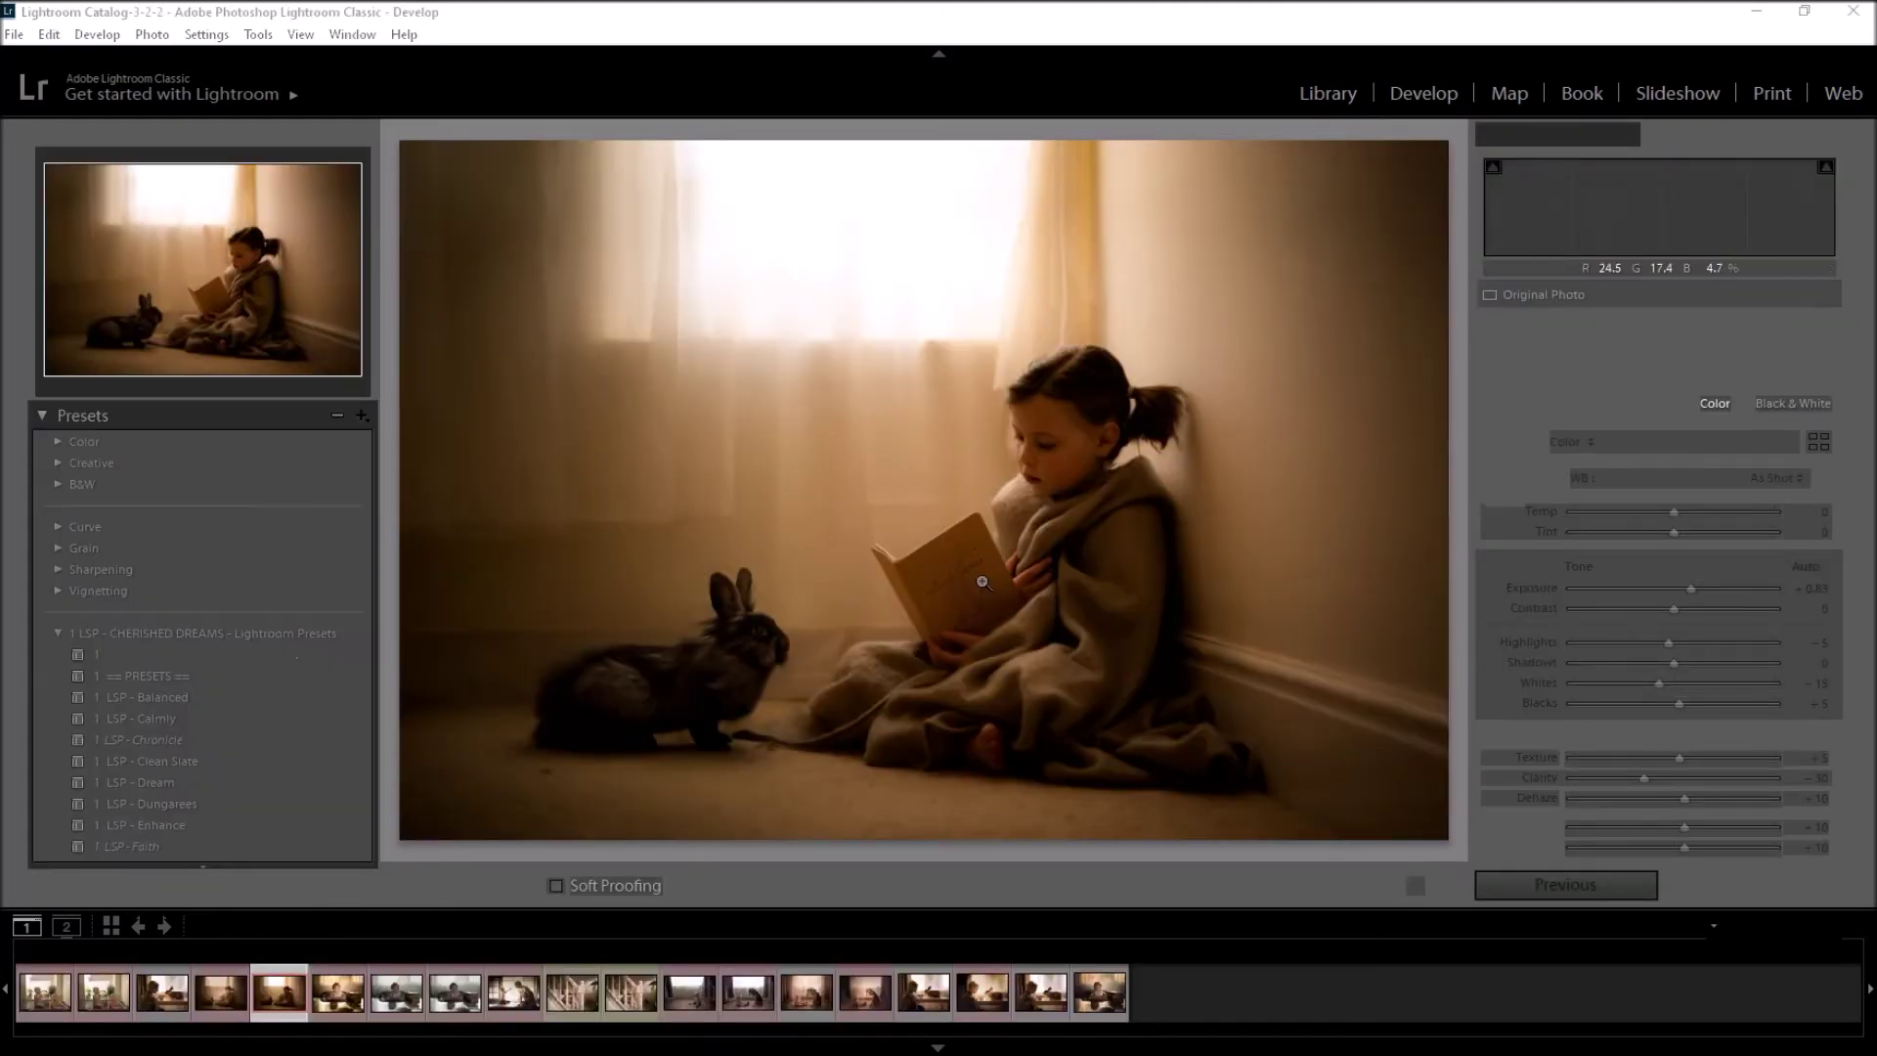
left_click(1341, 94)
left_click(1425, 95)
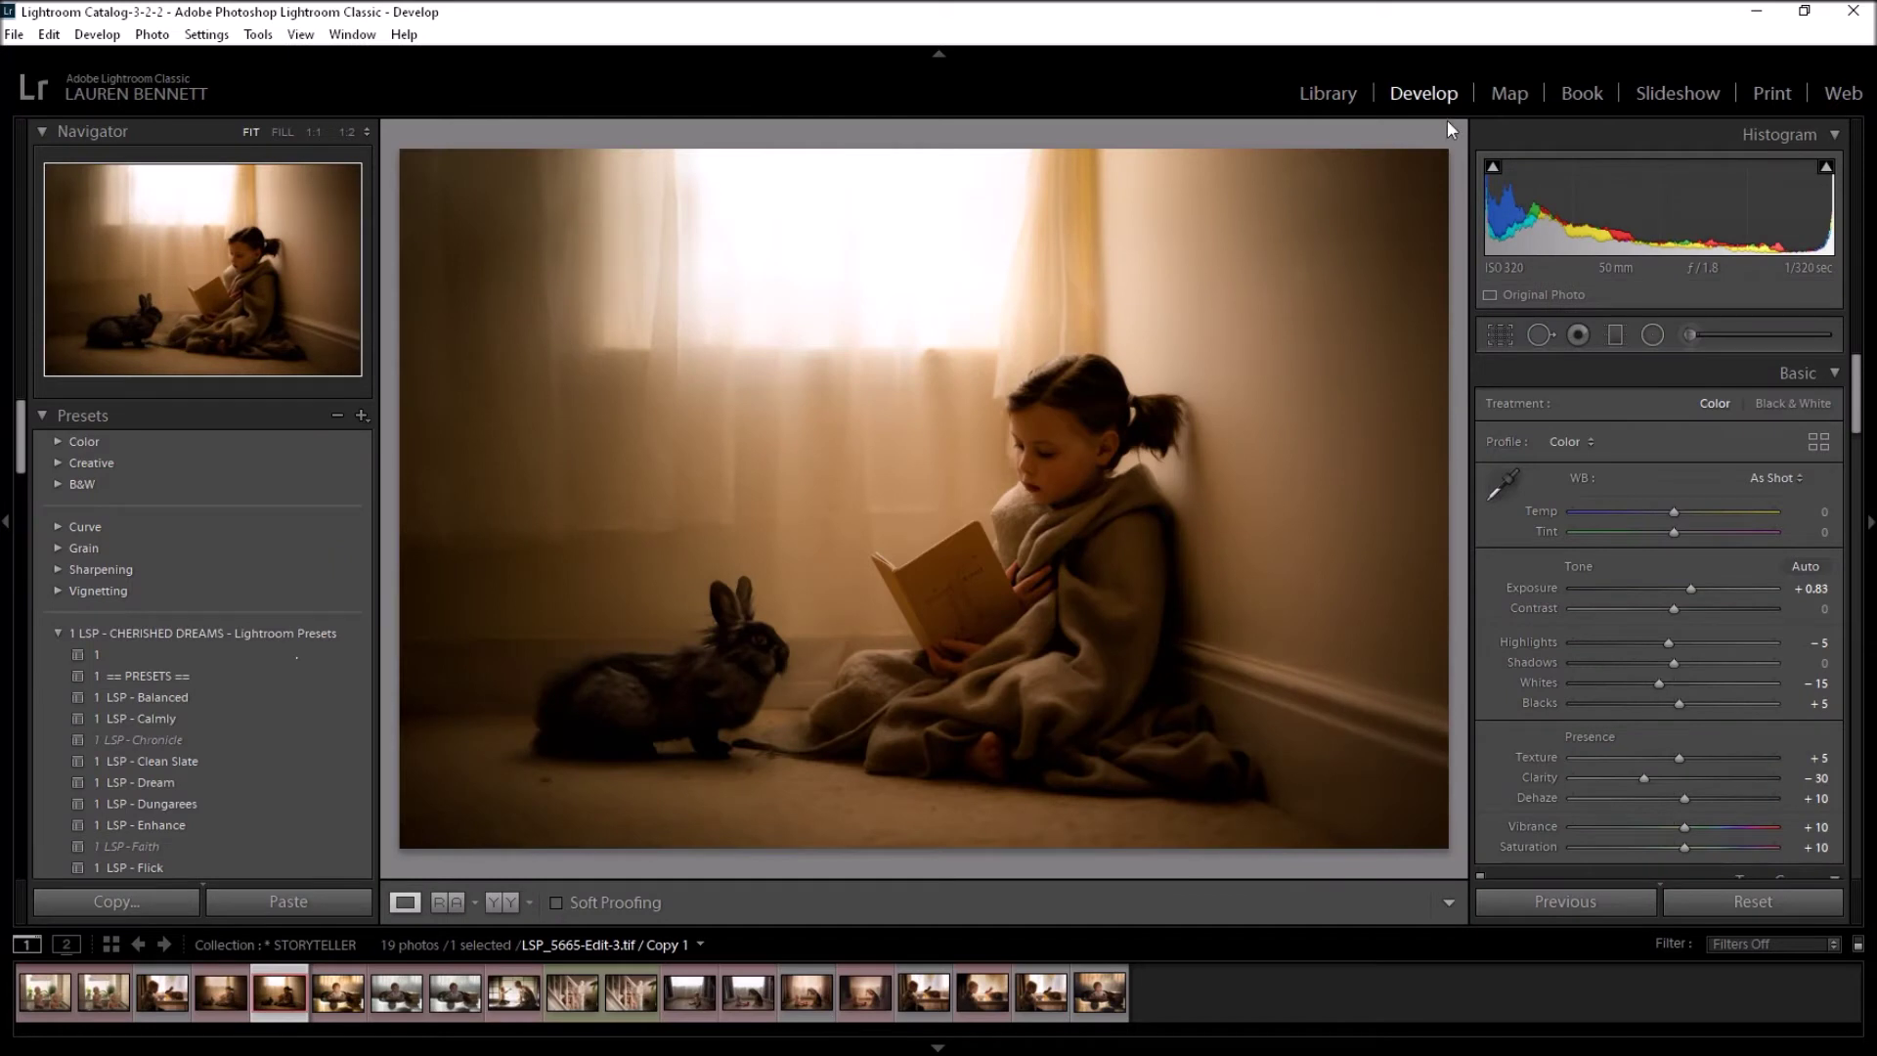
left_click(1493, 166)
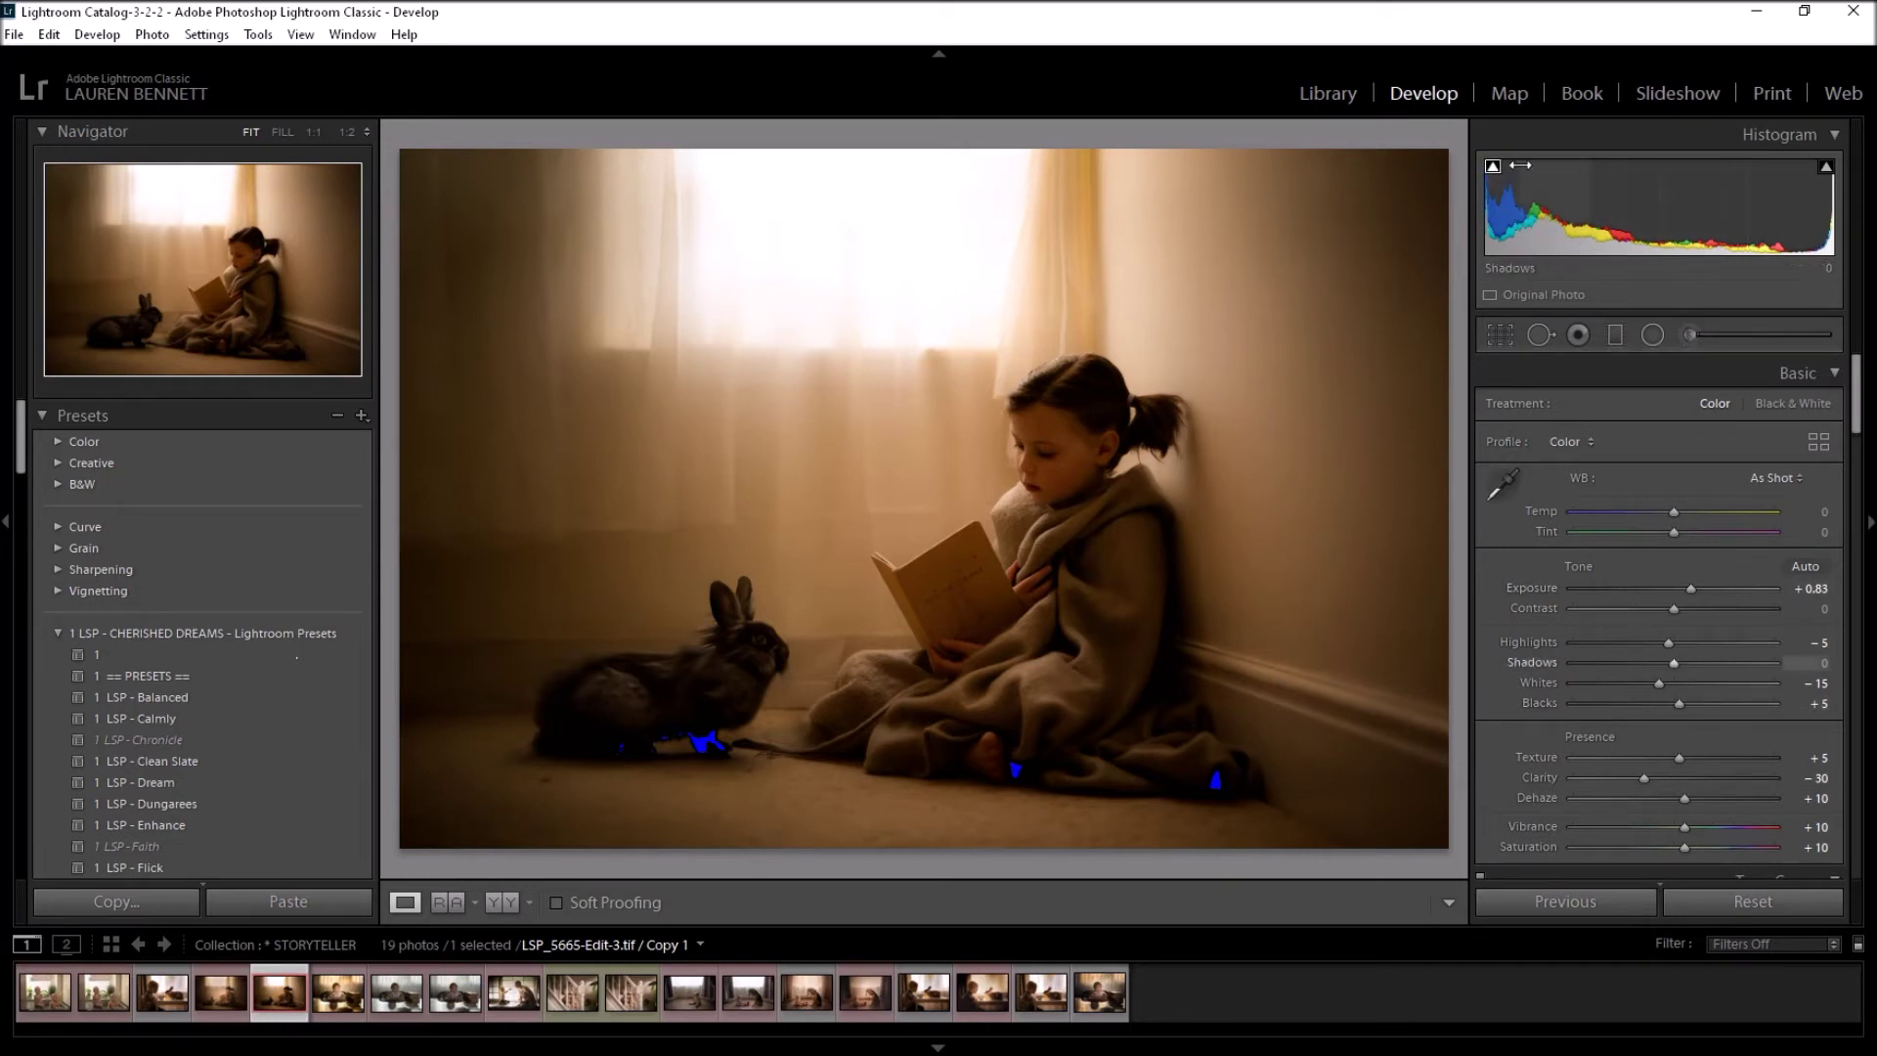
mouse_move(1827, 168)
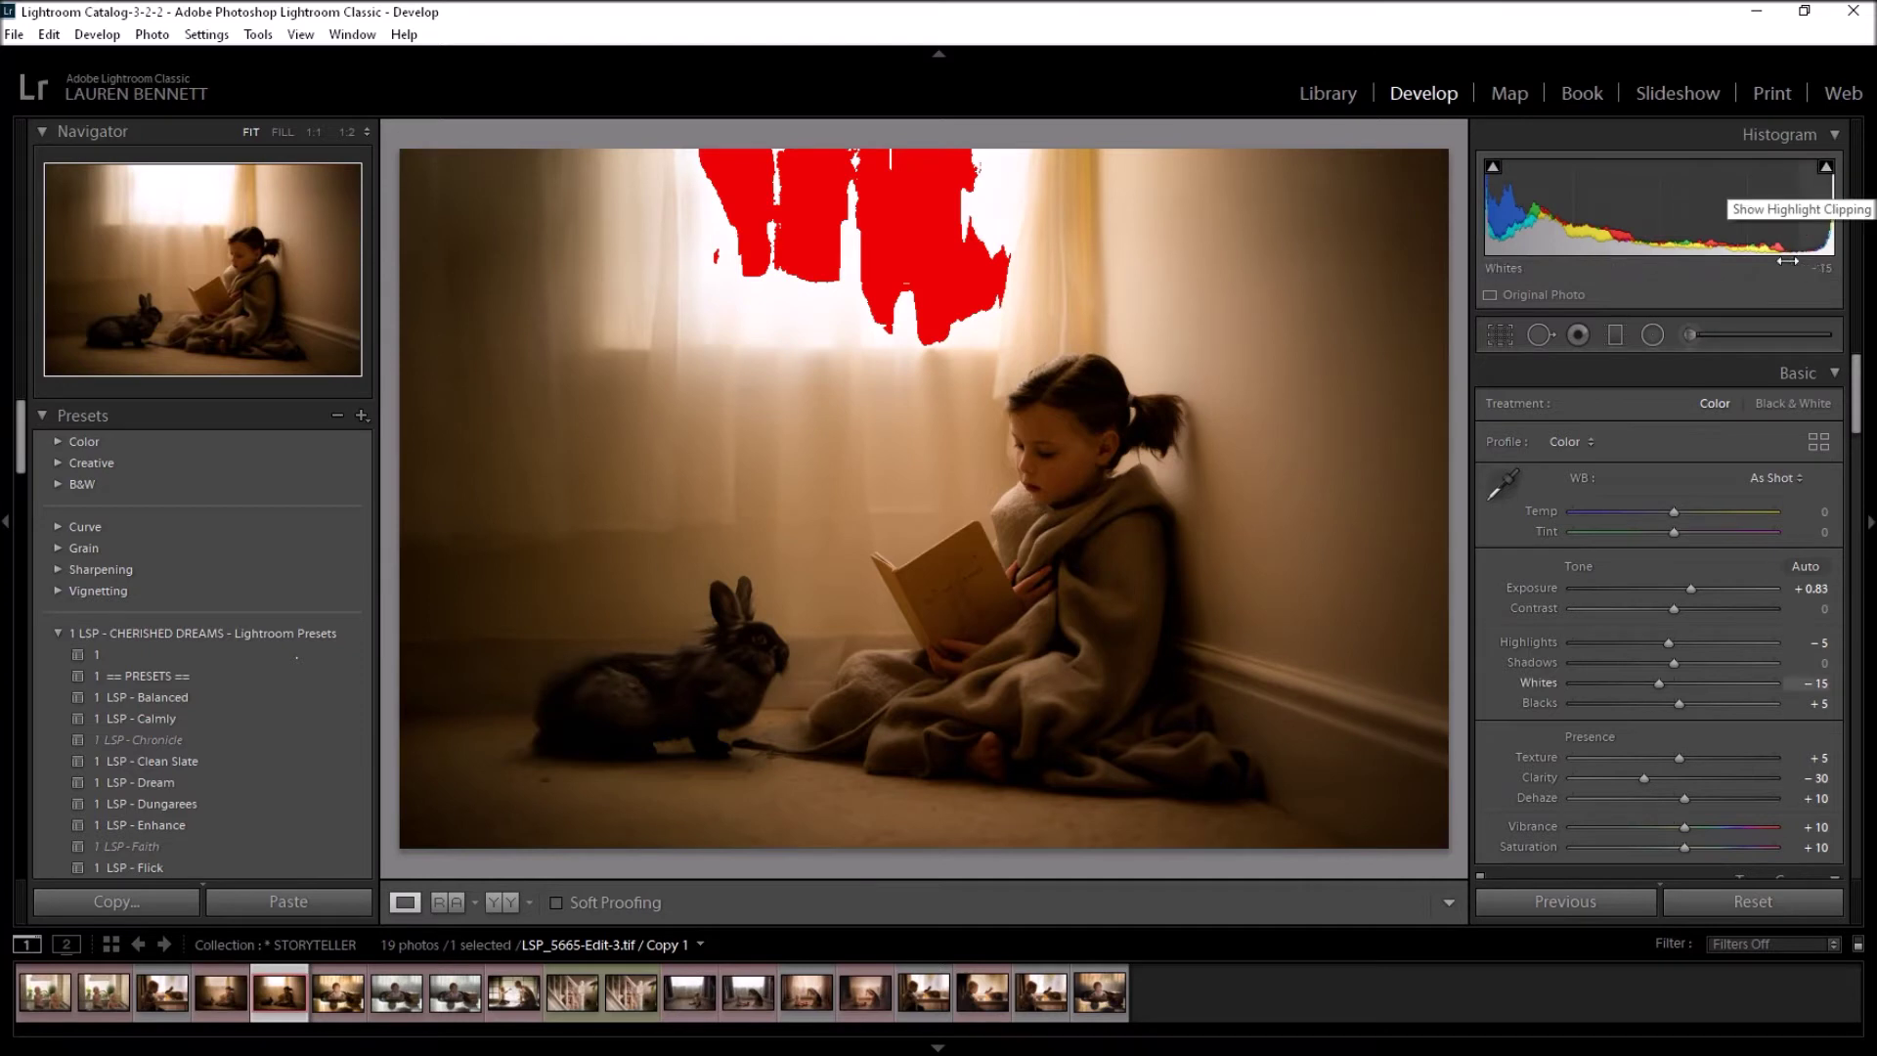
left_click(1687, 332)
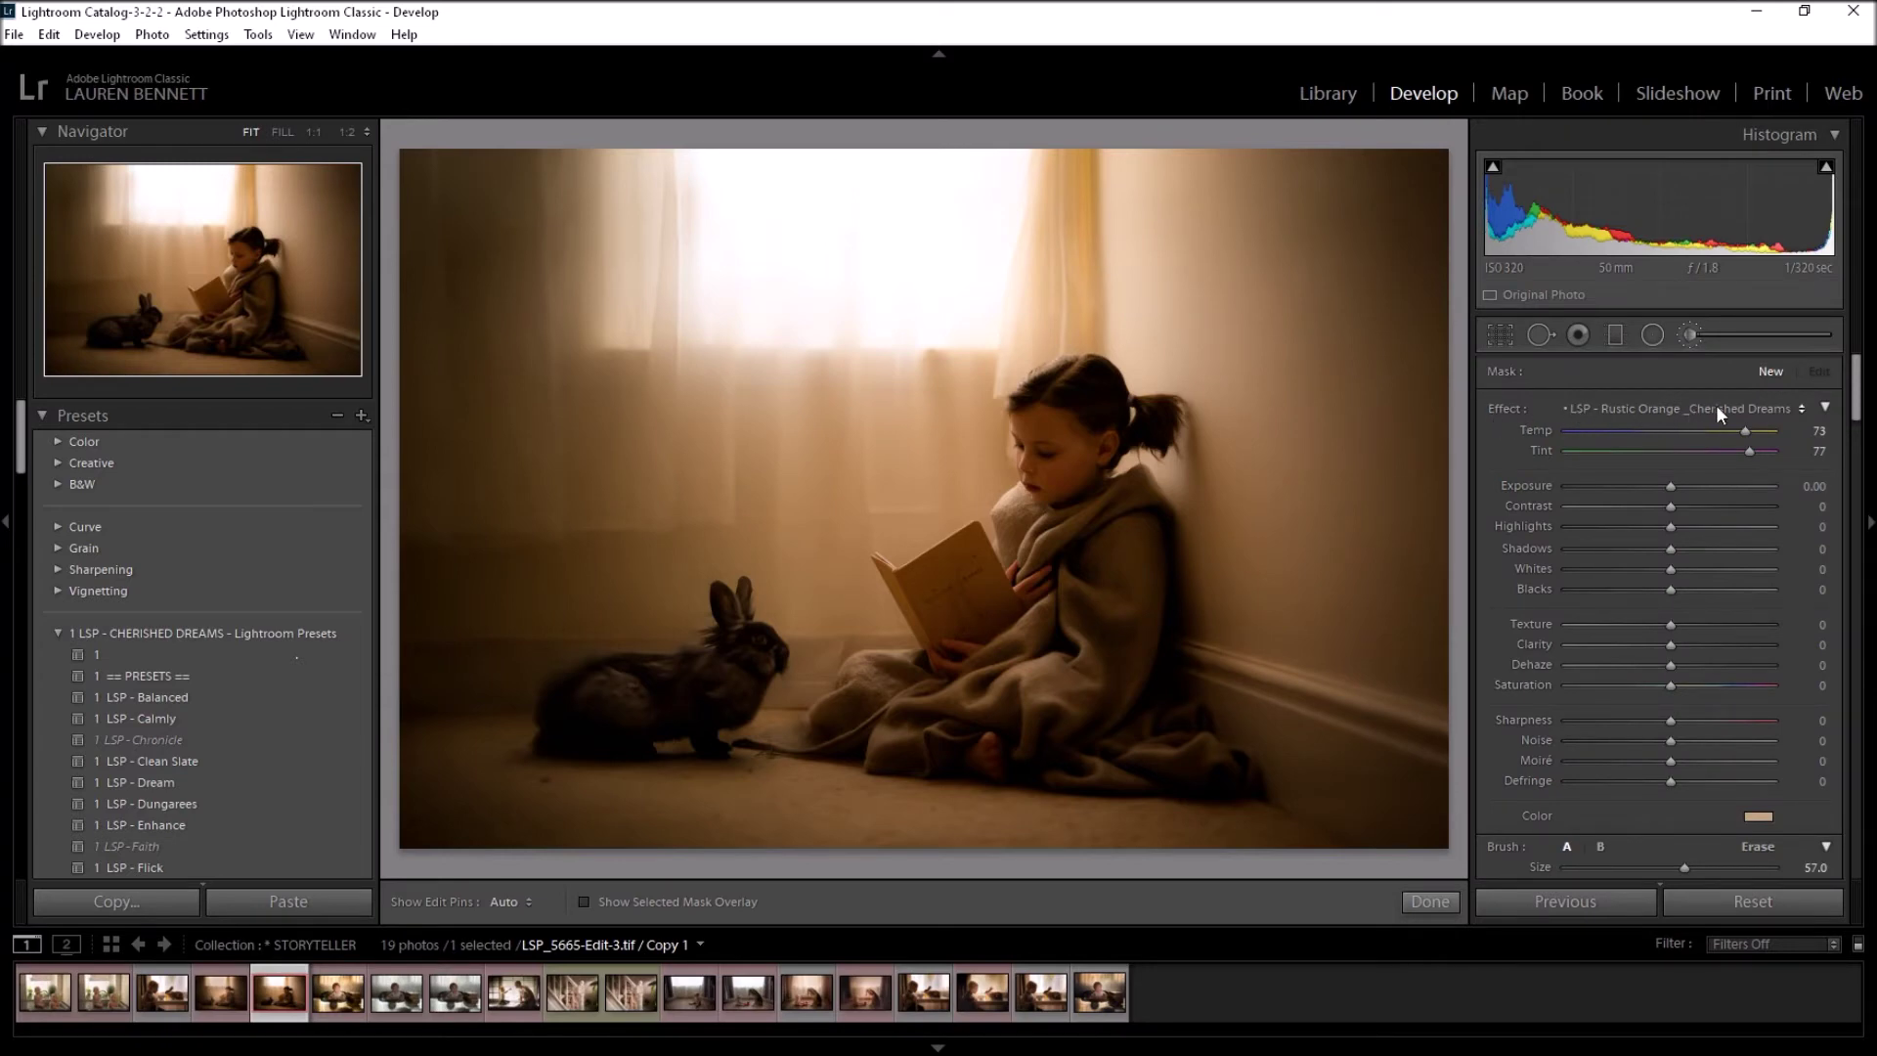
Step: Choose LSP - Lift & Light _ Cherished Dreams from the adjustment brush Effect list
left_click(1607, 409)
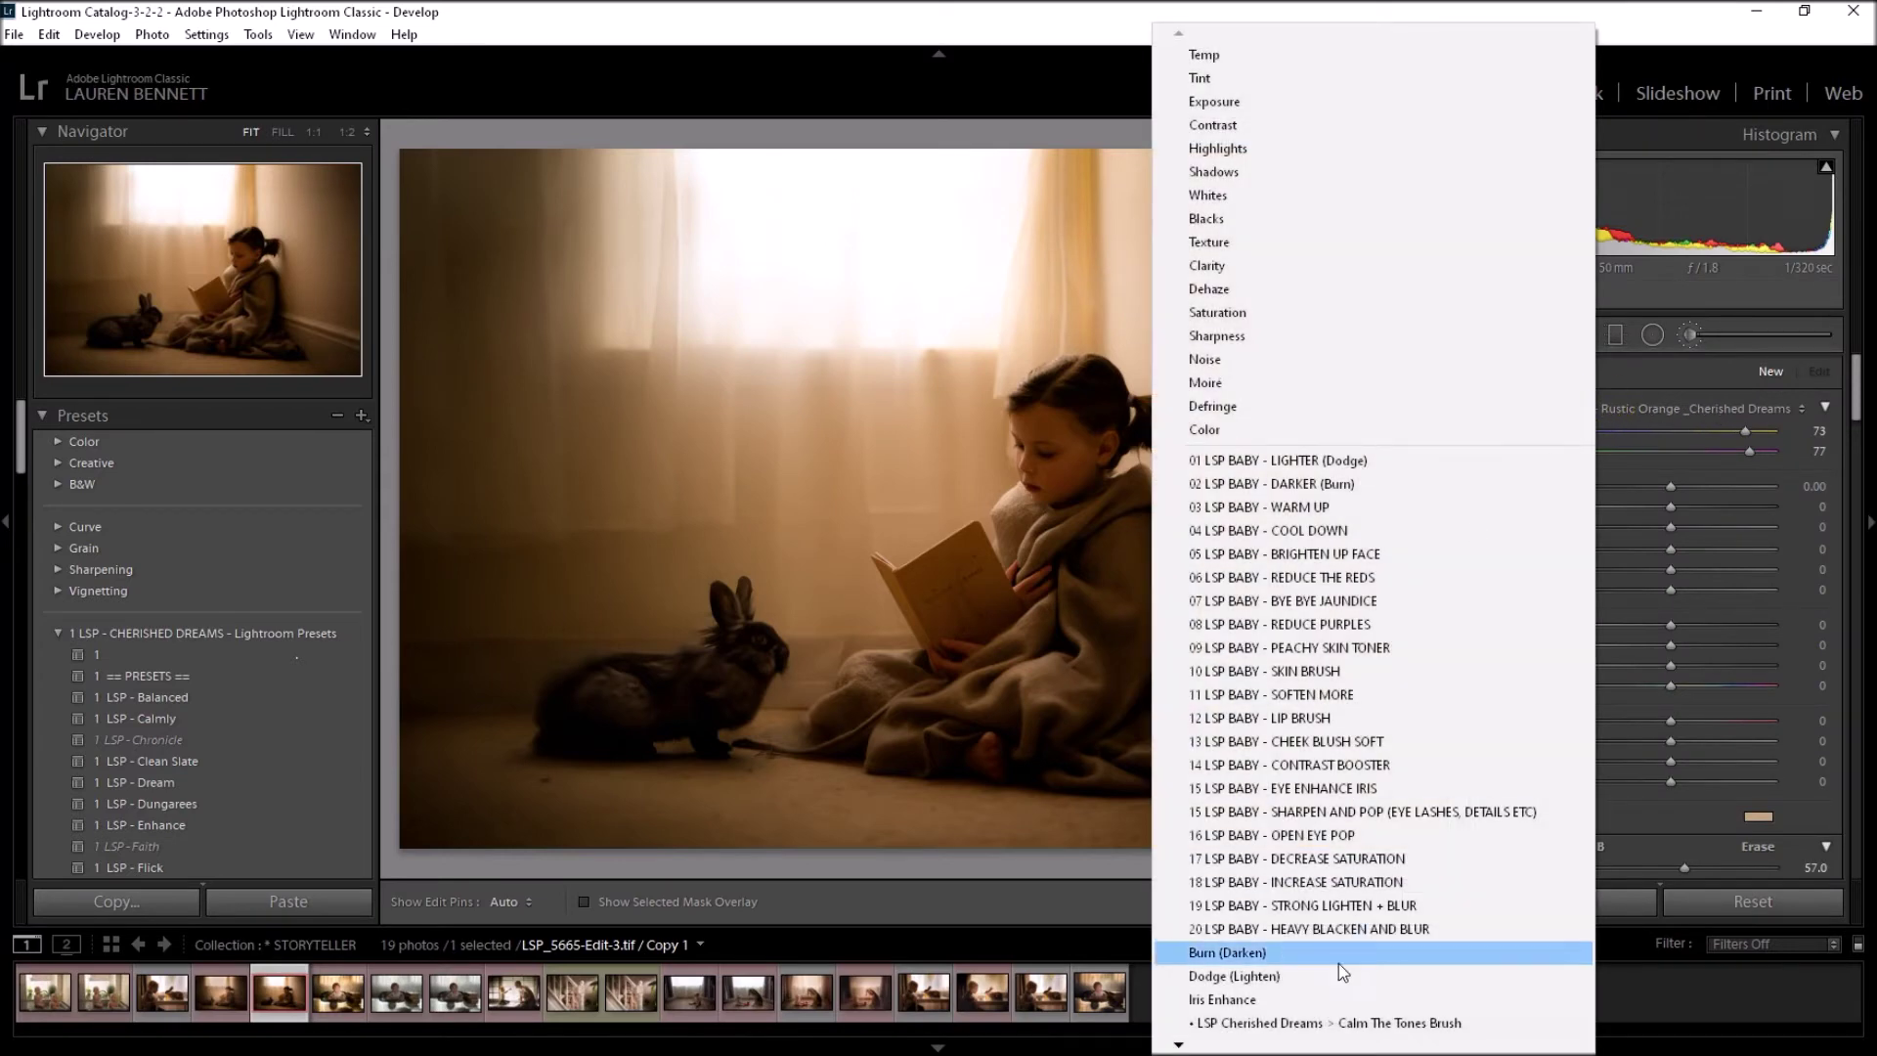
mouse_move(1312, 1044)
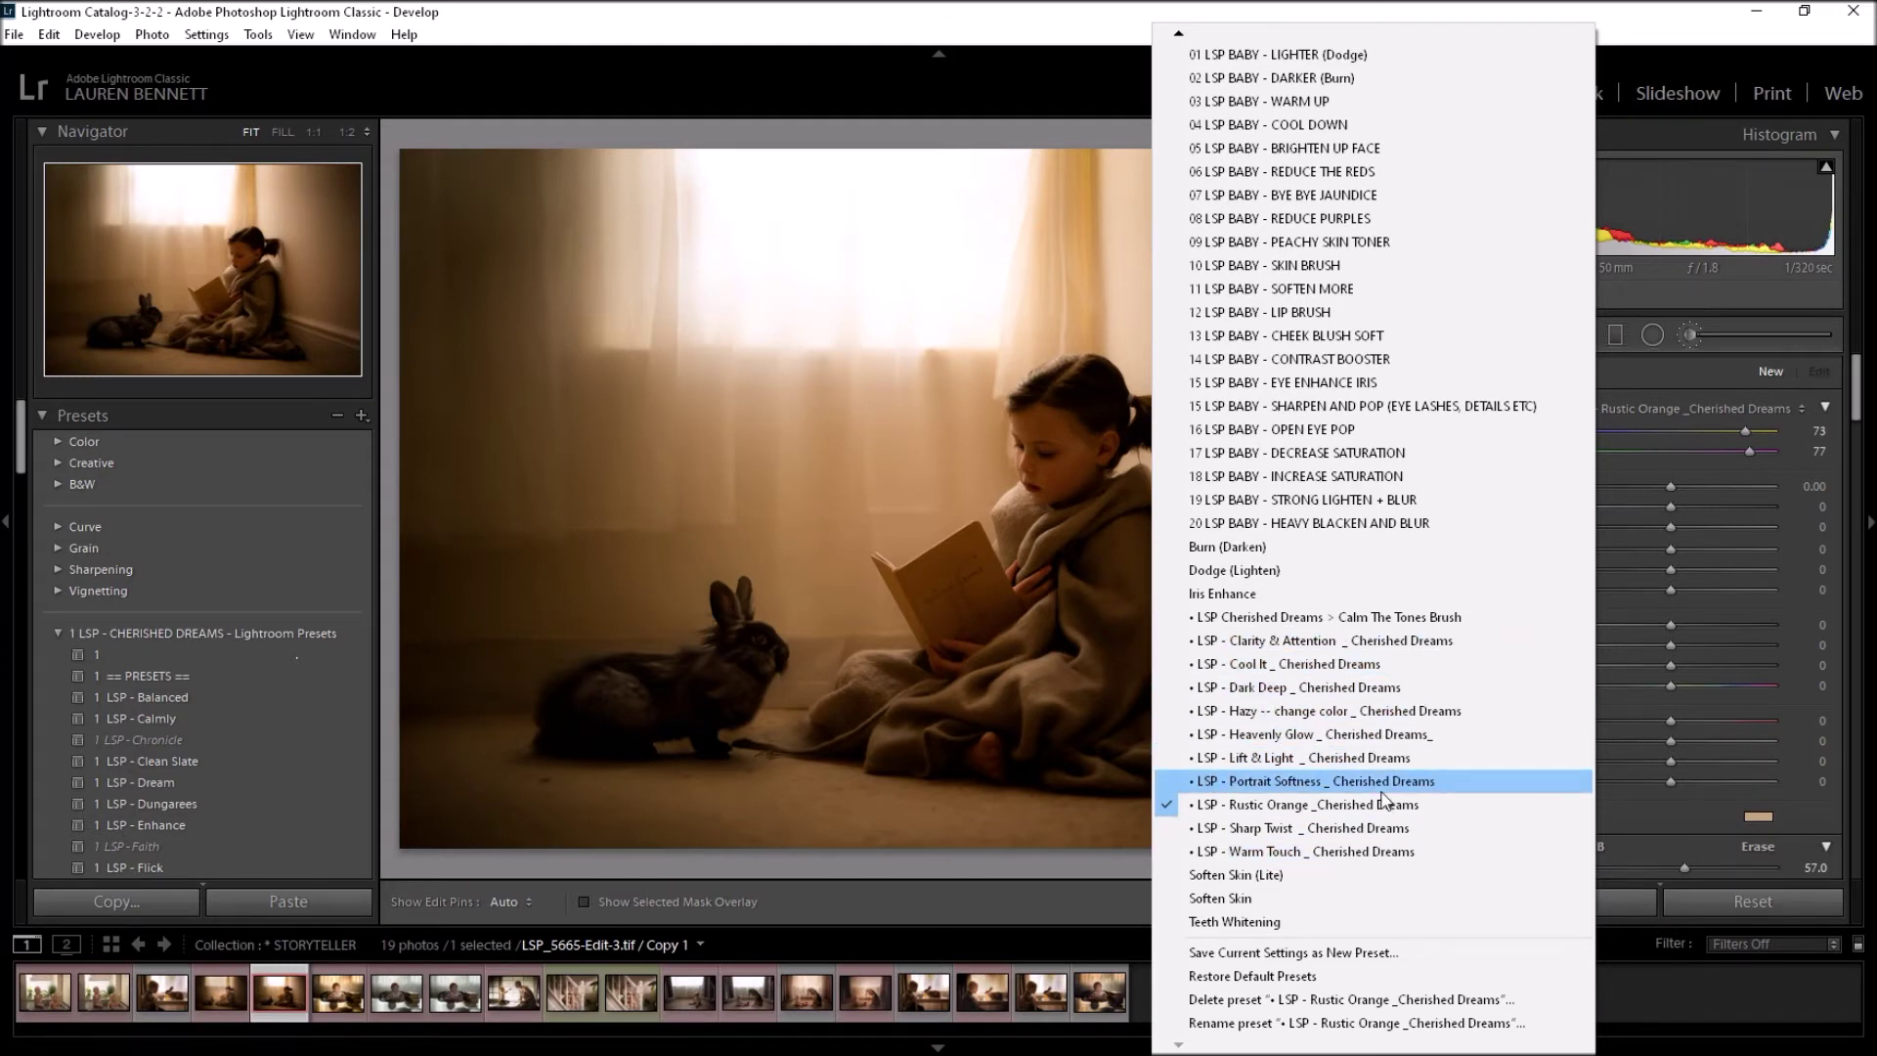
left_click(1264, 767)
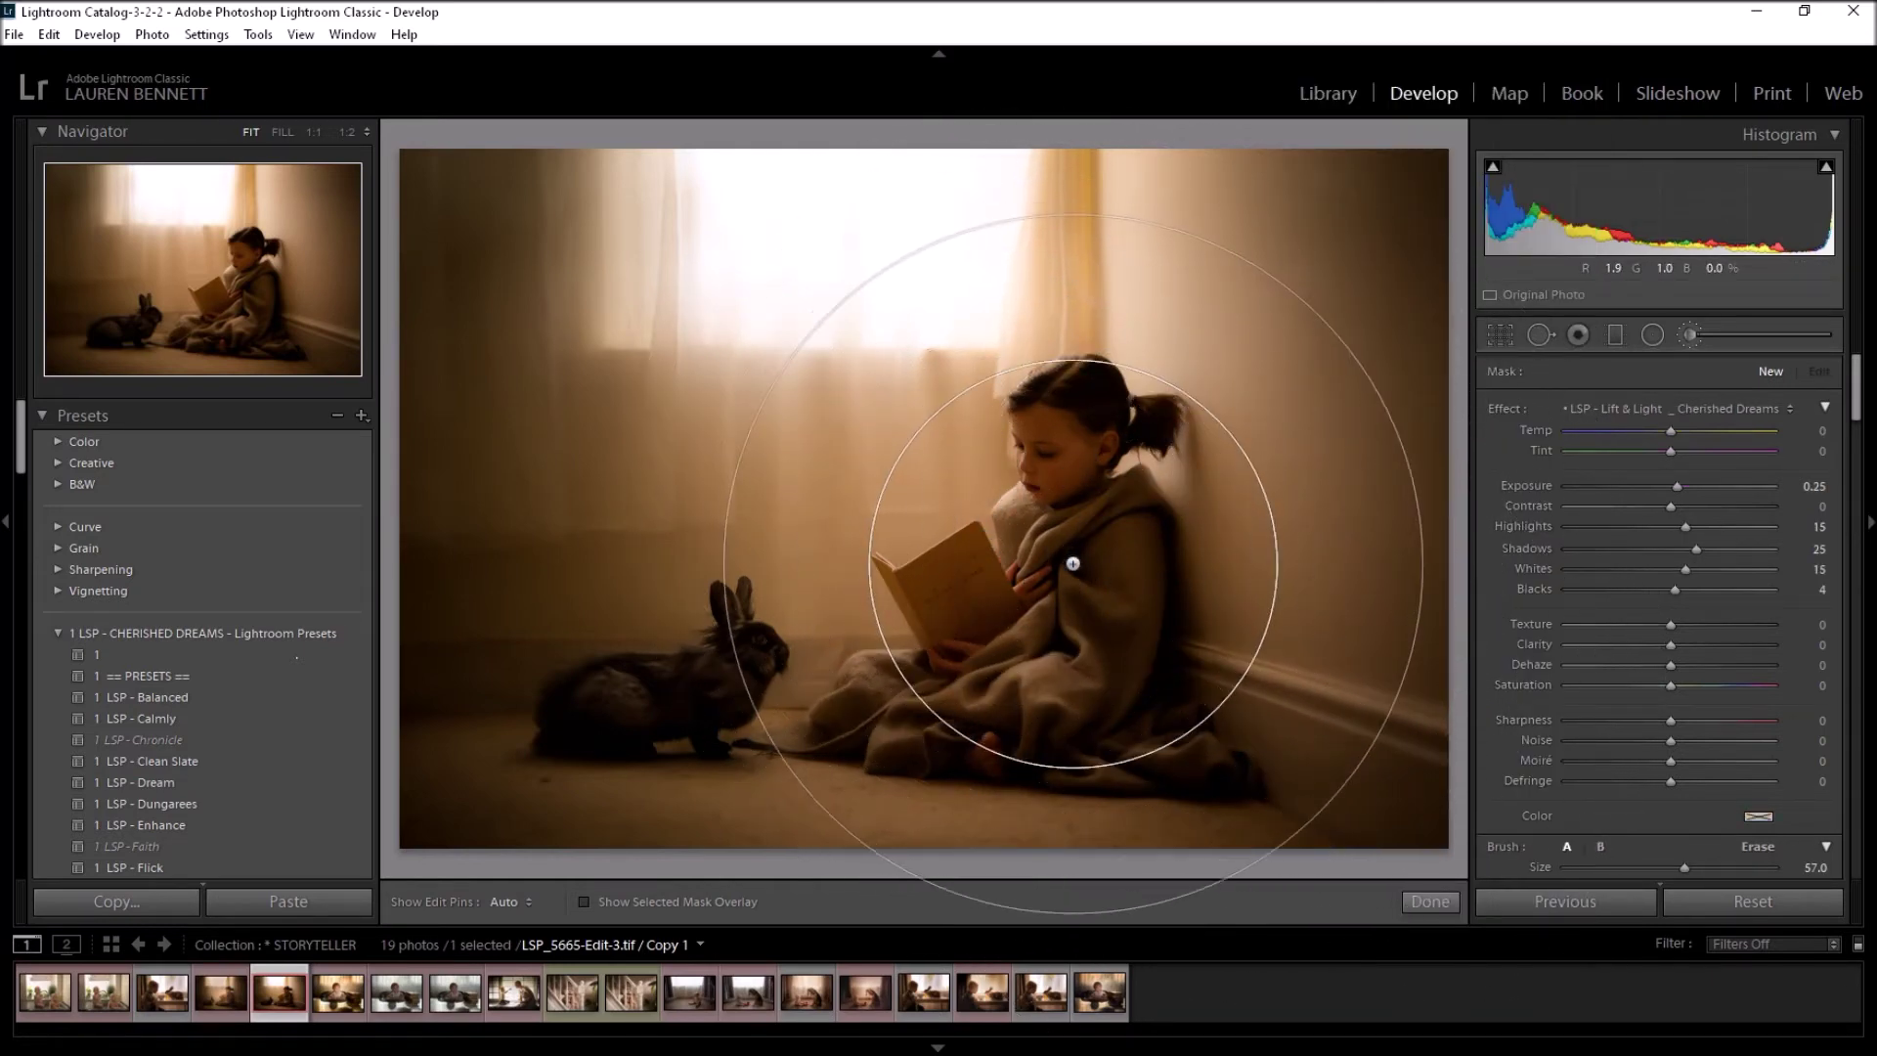
Step: Set the Lift & Light brush to Size 41.6, Feather 100 and Flow 57
scroll(1075, 587, "down", 5)
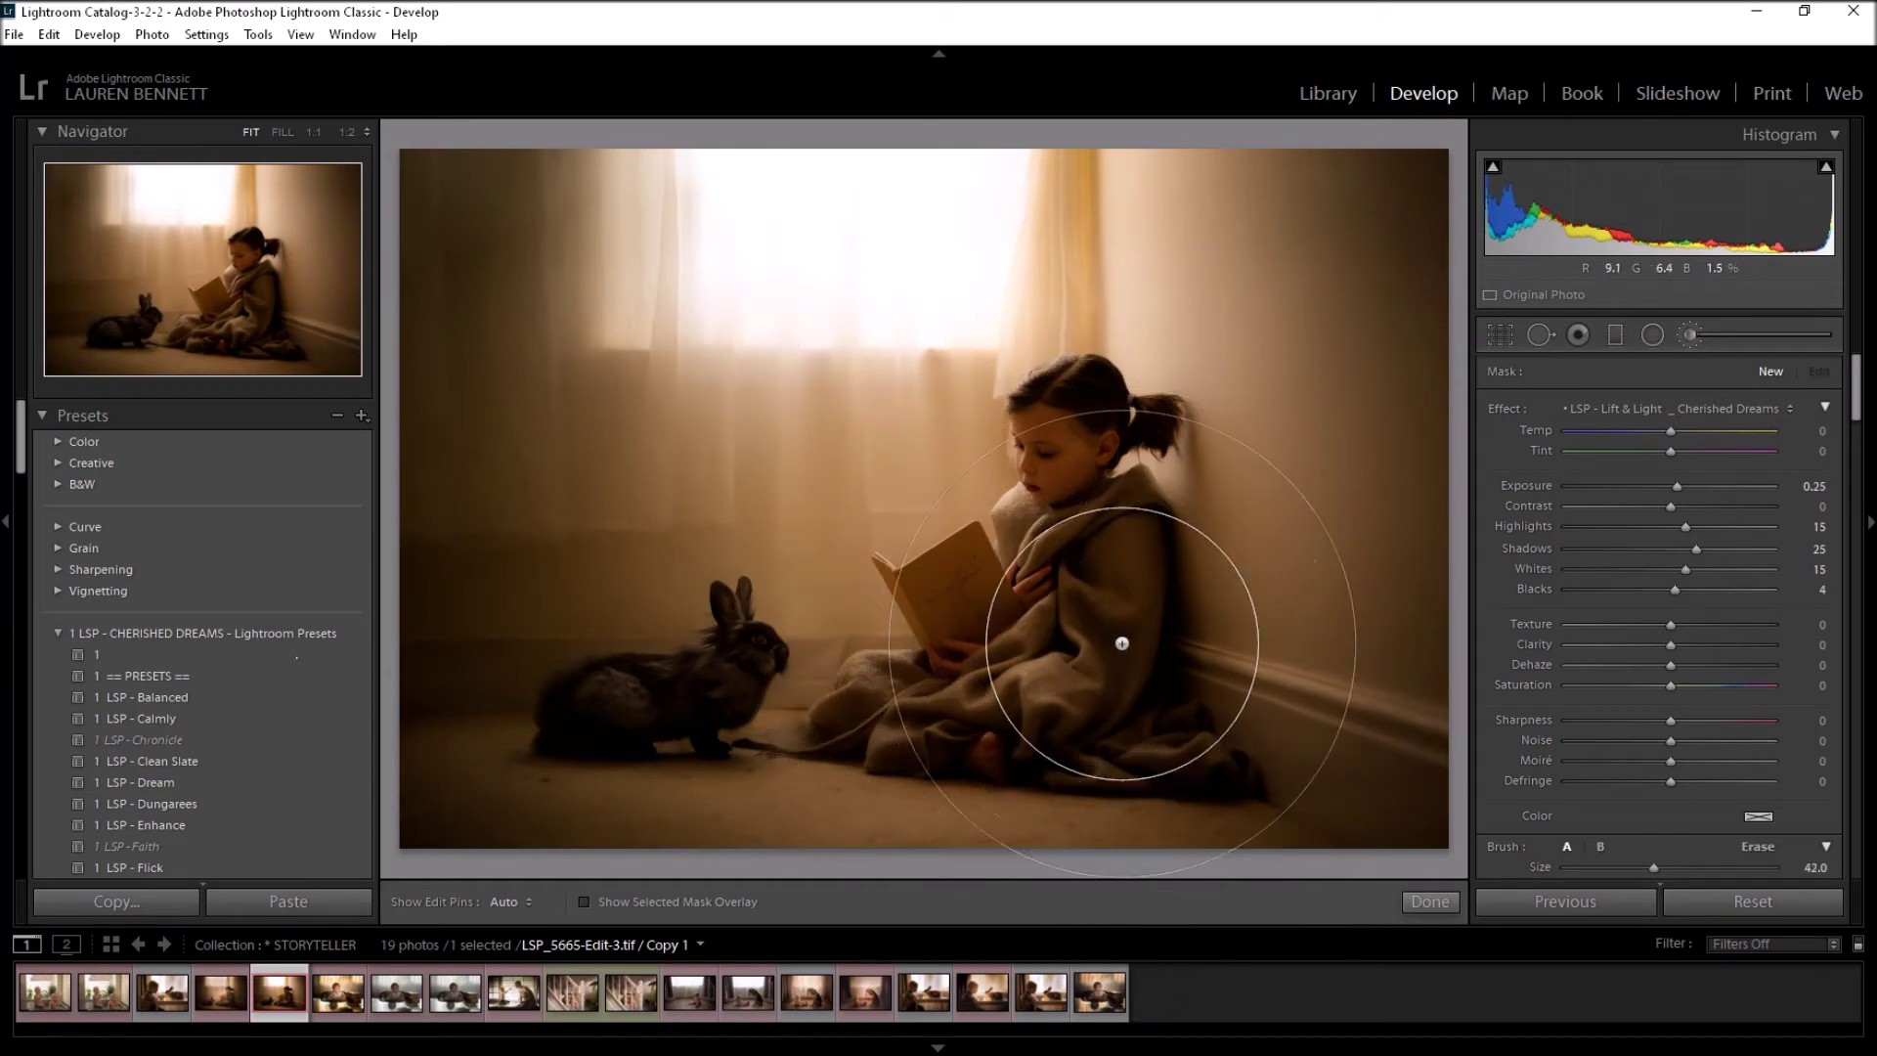
scroll(1122, 643, "up", 4)
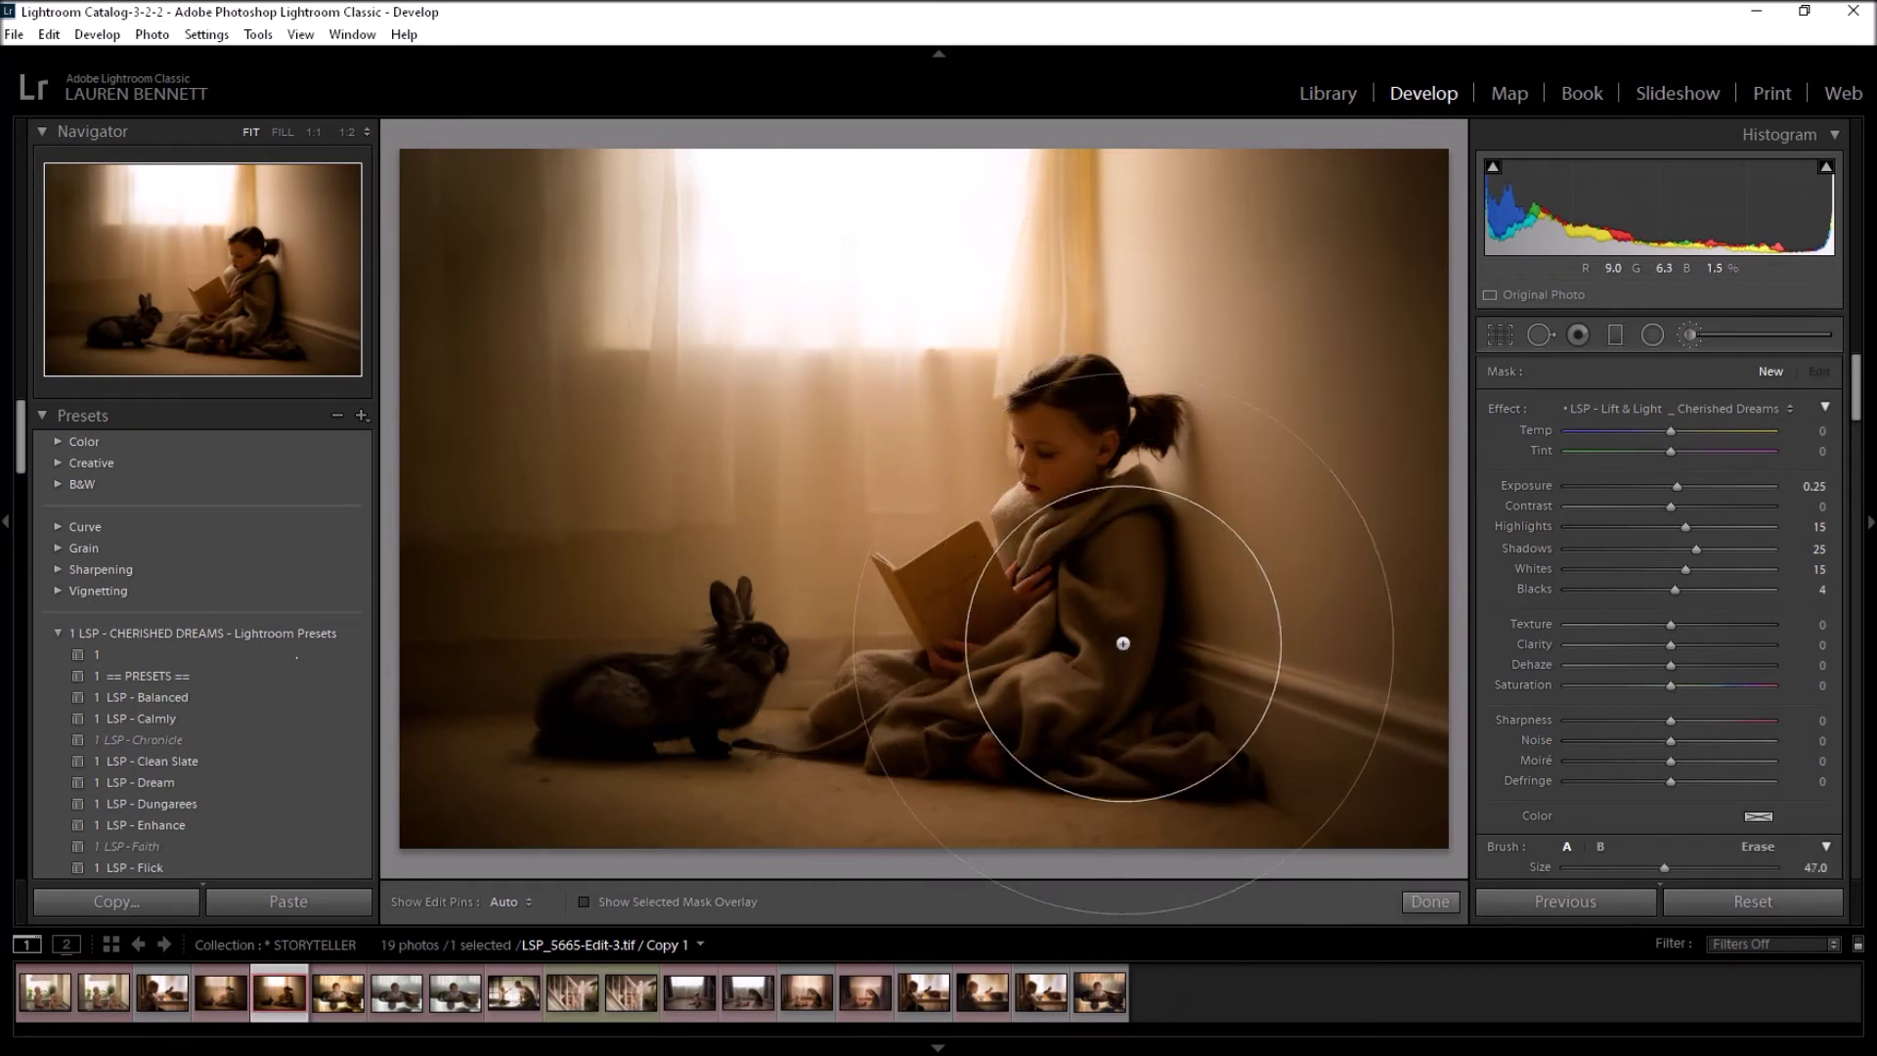
scroll(1854, 391, "down", 5)
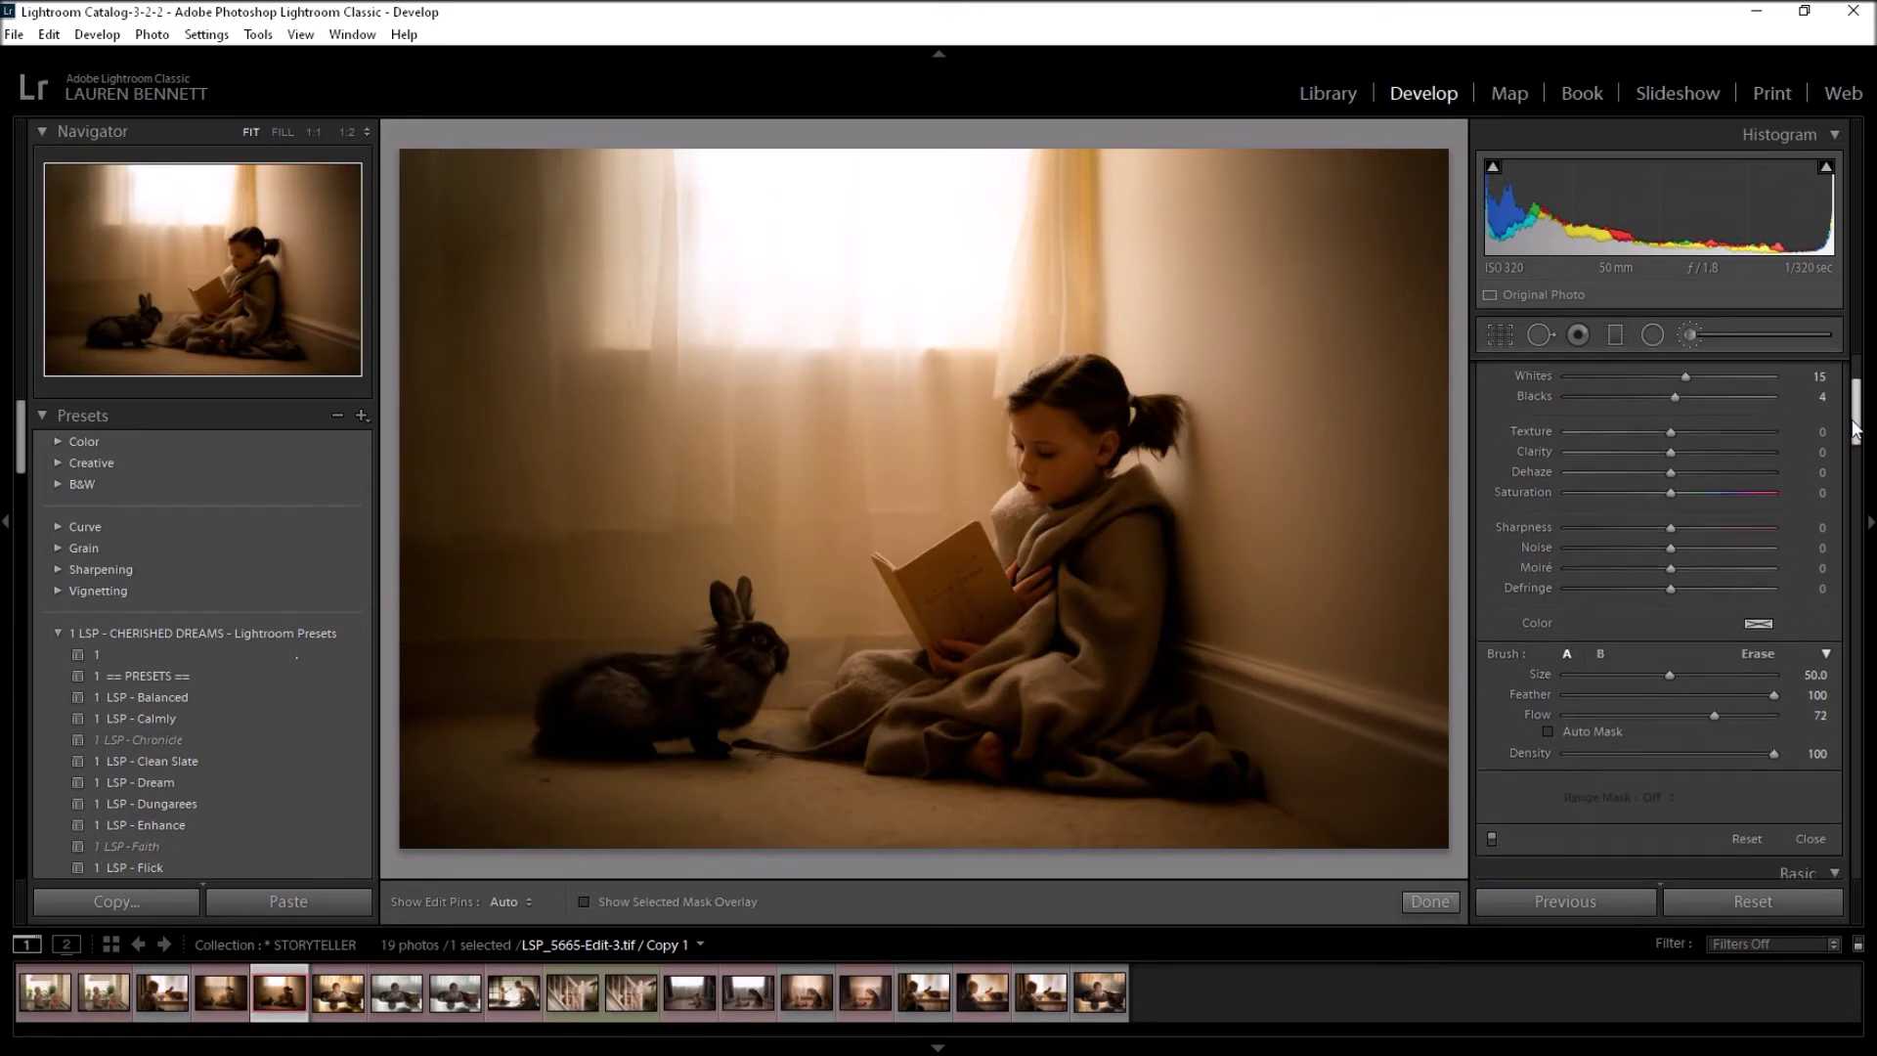
mouse_move(1670, 616)
left_mouse_down()
mouse_move(1606, 618)
mouse_move(1677, 632)
mouse_move(1634, 631)
mouse_move(1652, 630)
left_mouse_up()
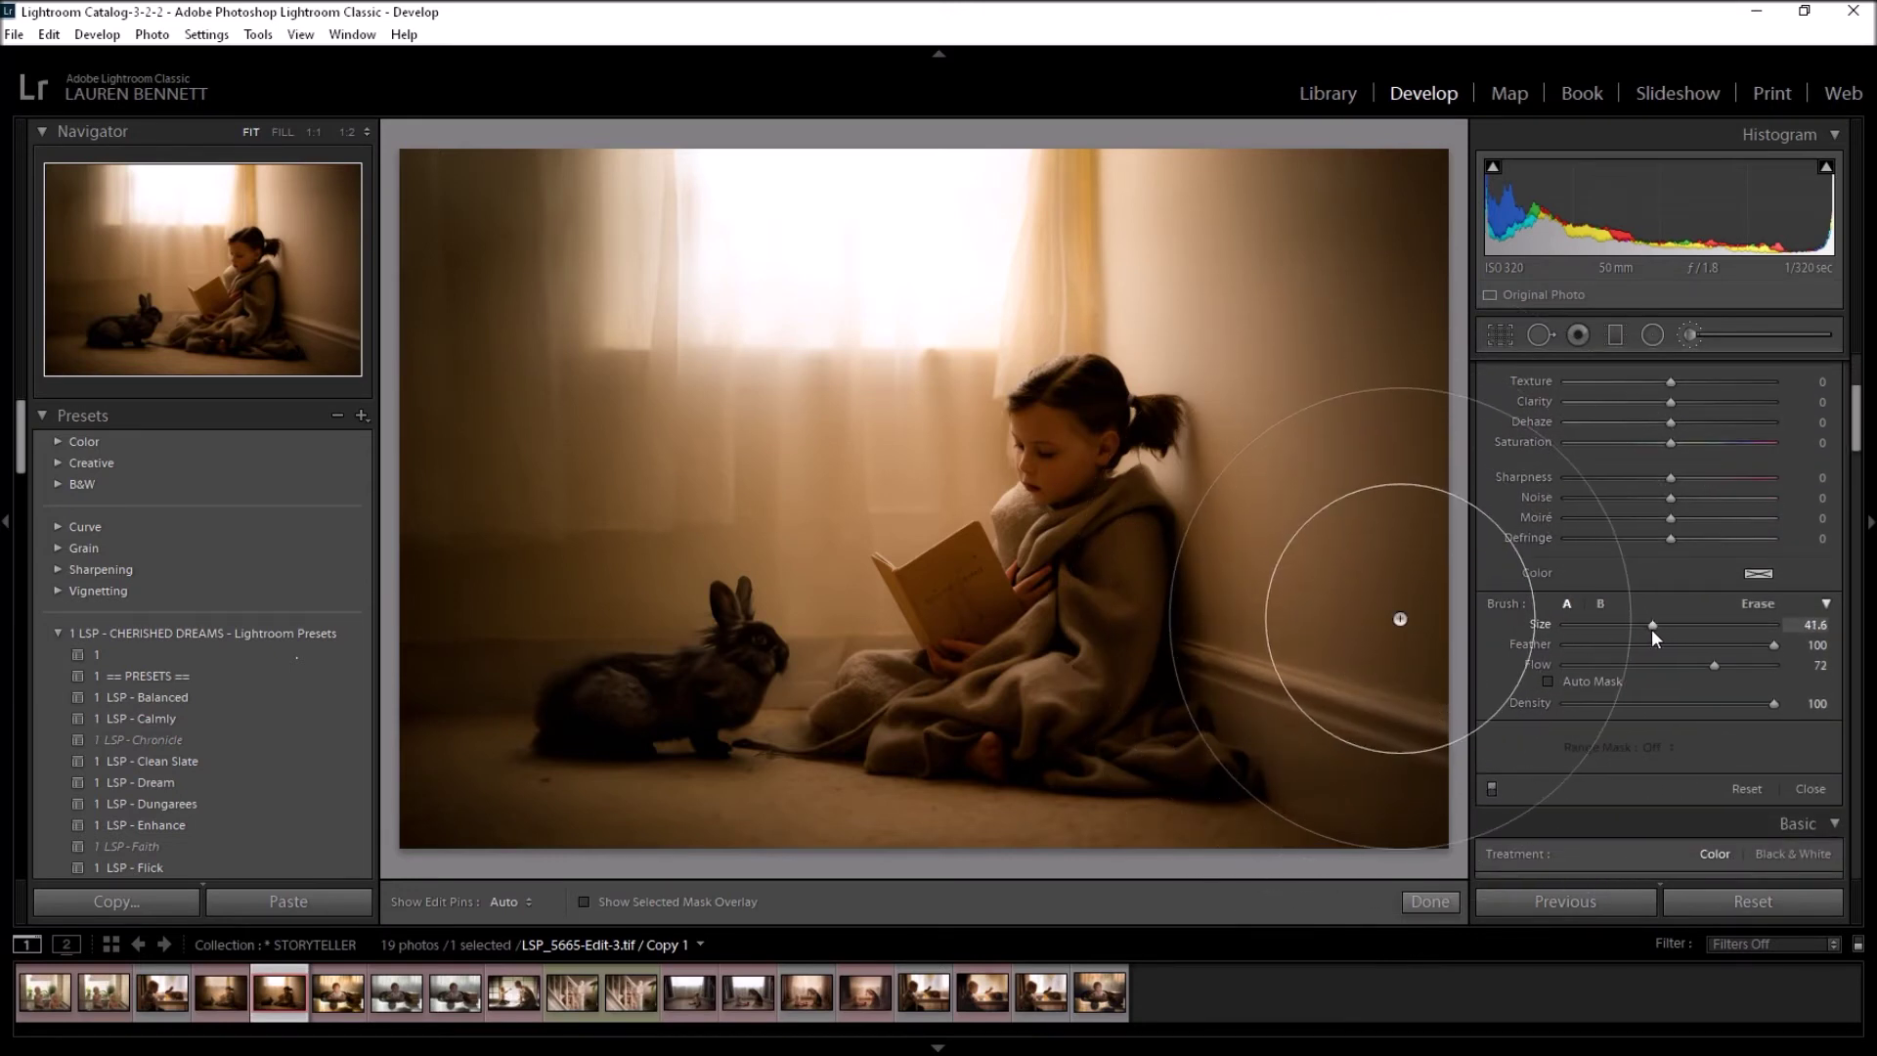
mouse_move(1776, 650)
left_mouse_down()
mouse_move(1610, 655)
mouse_move(1784, 674)
left_mouse_up()
double_click(1610, 648)
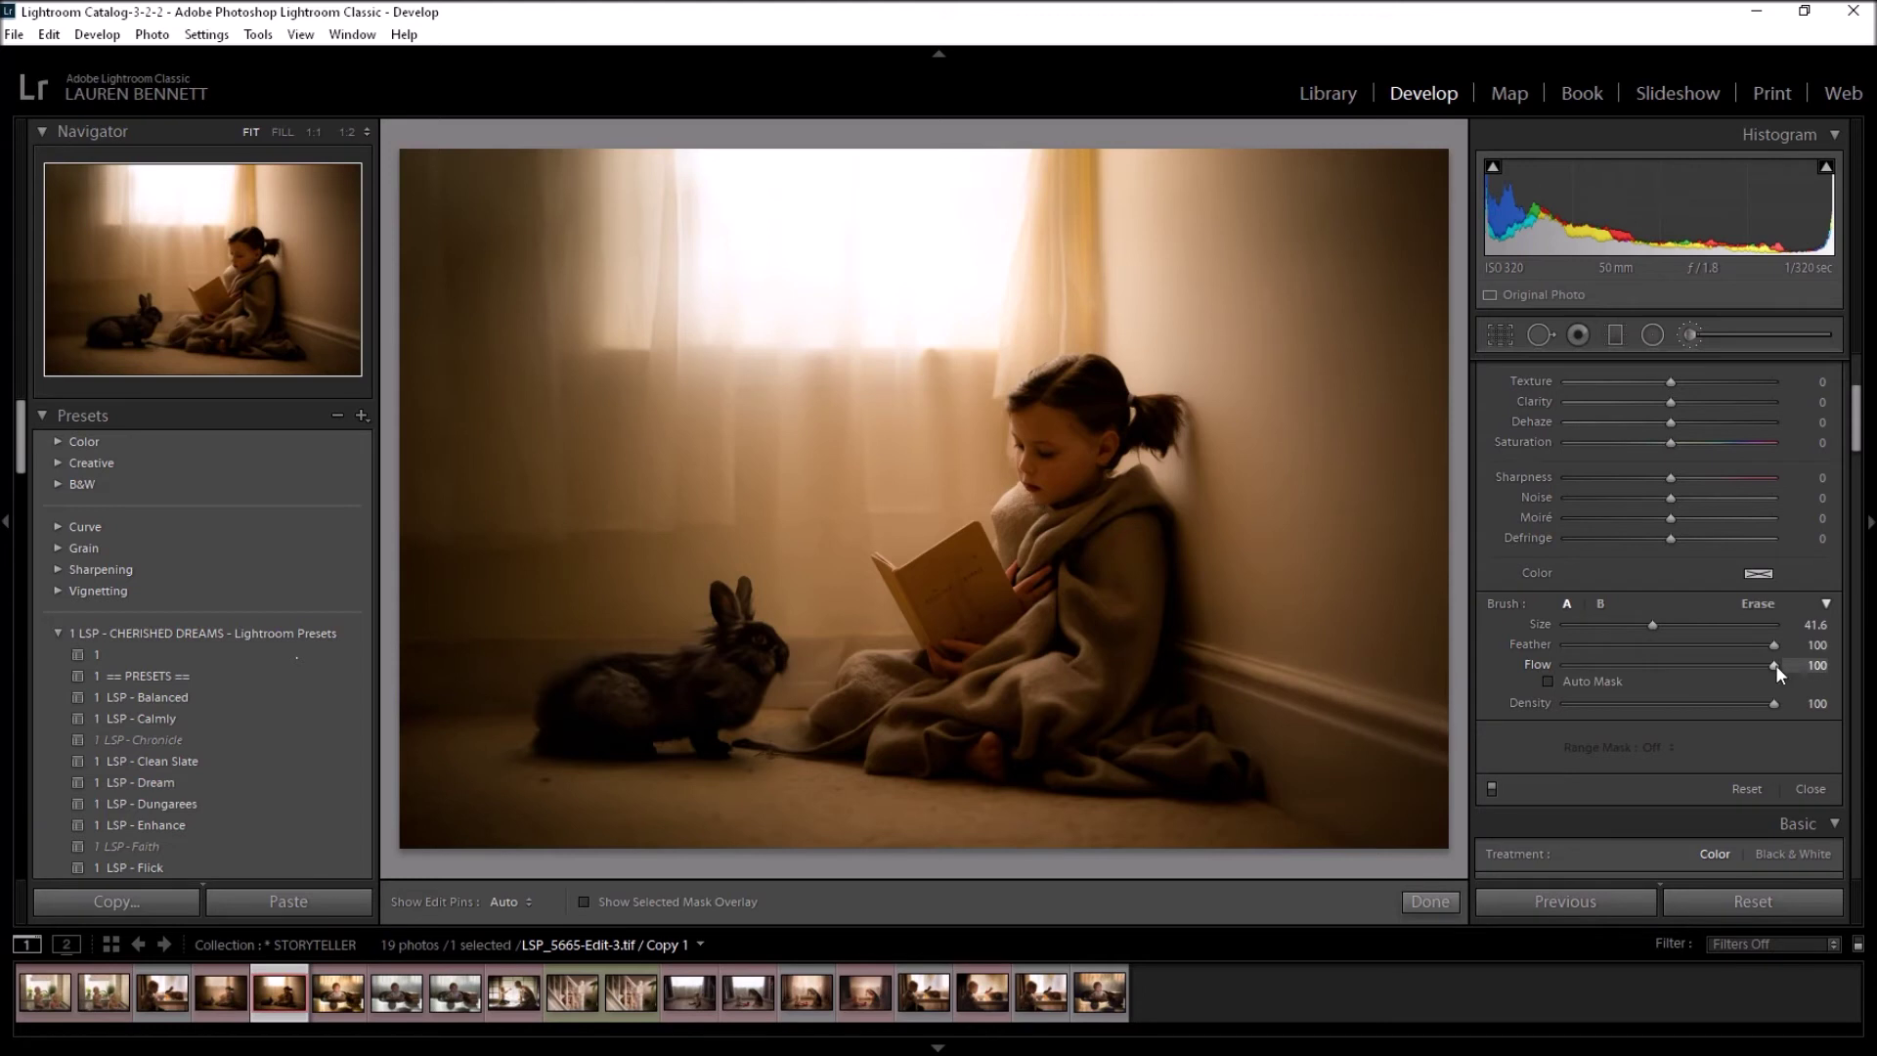
left_click_drag(1677, 665, 1686, 667)
scroll(1695, 386, "up", 3)
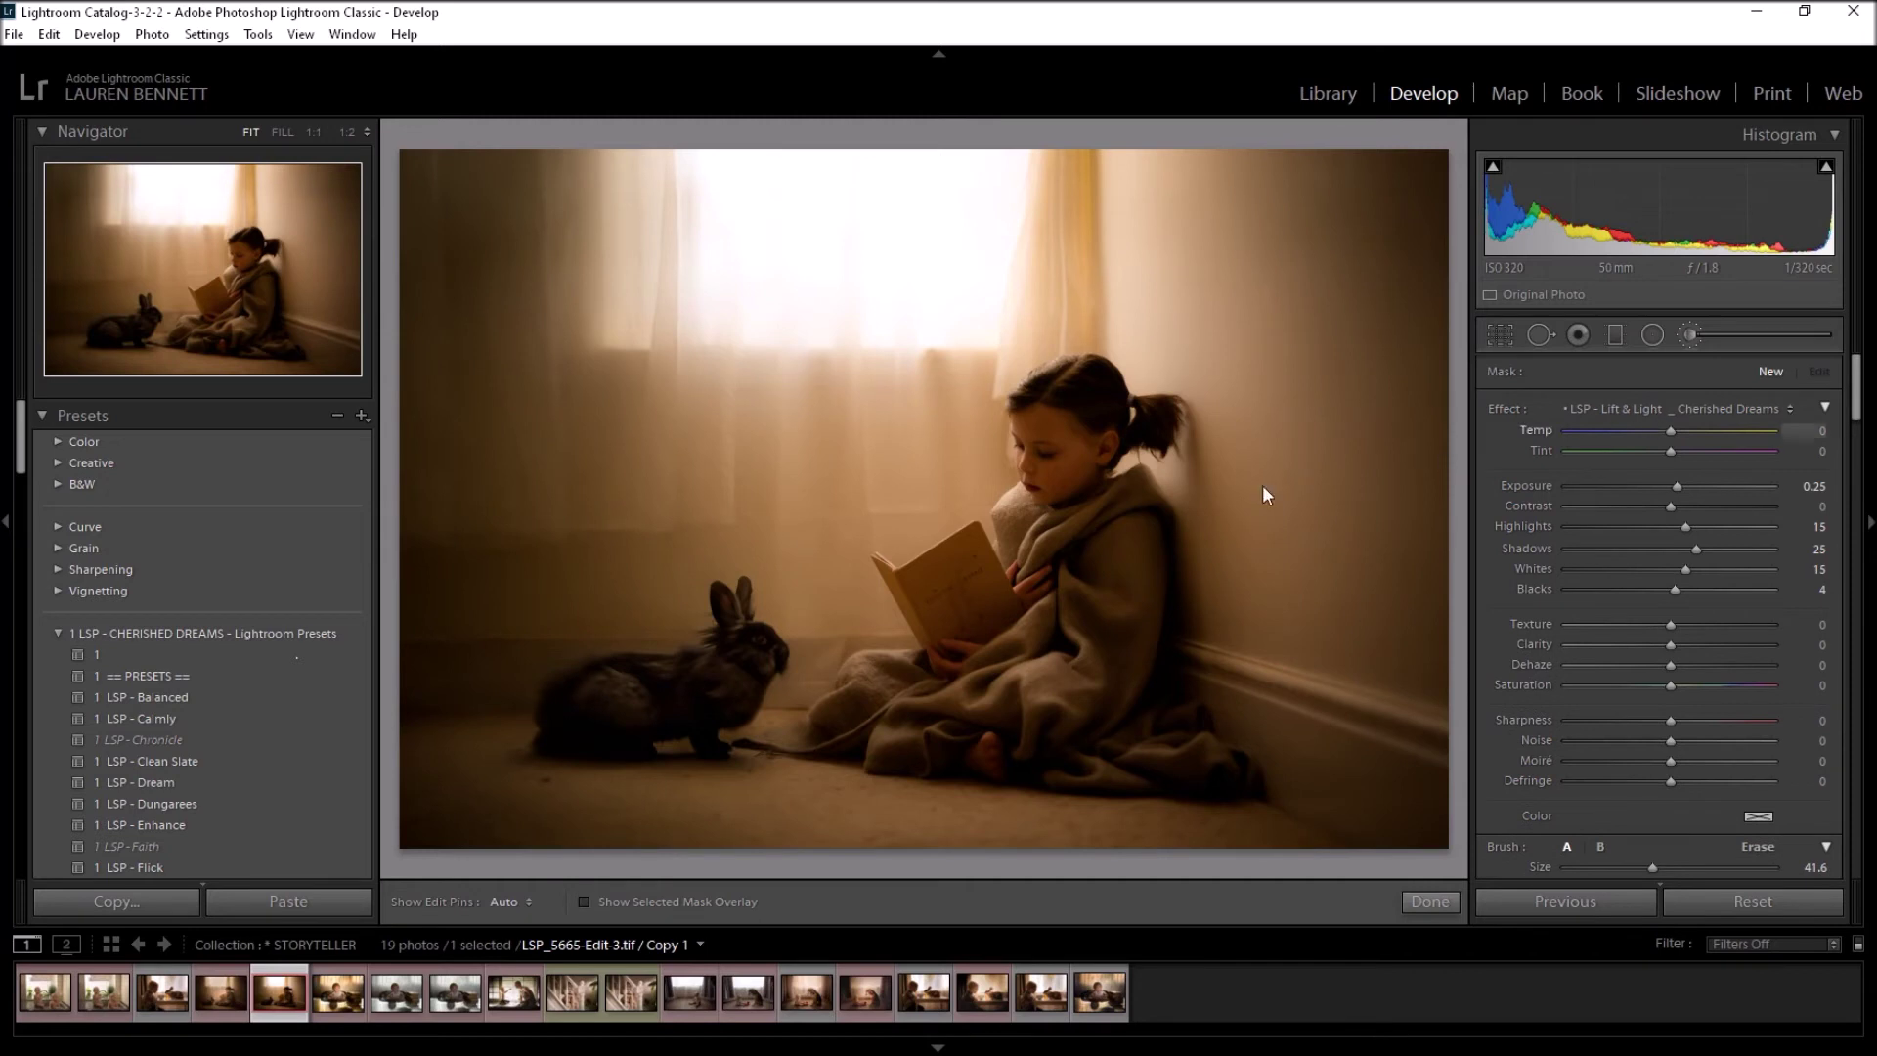
Step: Paint Lift & Light over the book and the girl's face with a size 29 brush
scroll(1079, 537, "down", 4)
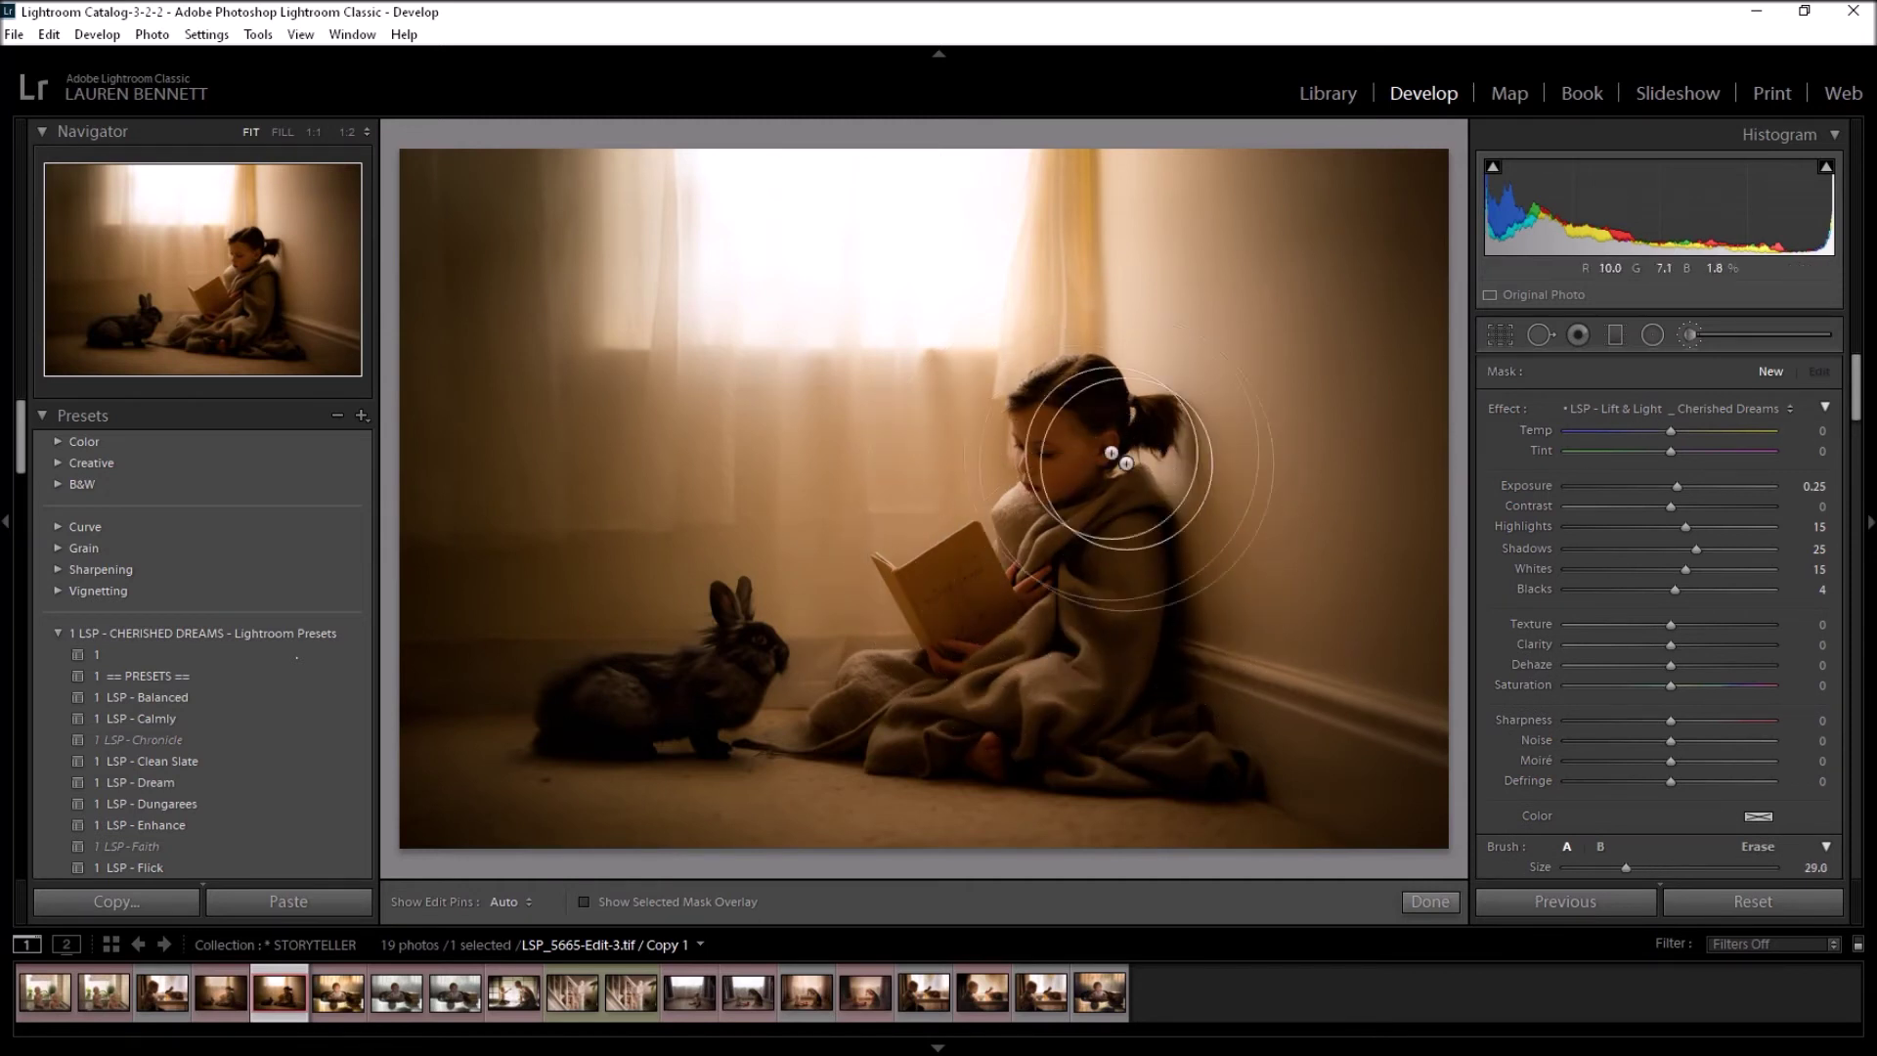
scroll(1039, 486, "down", 1)
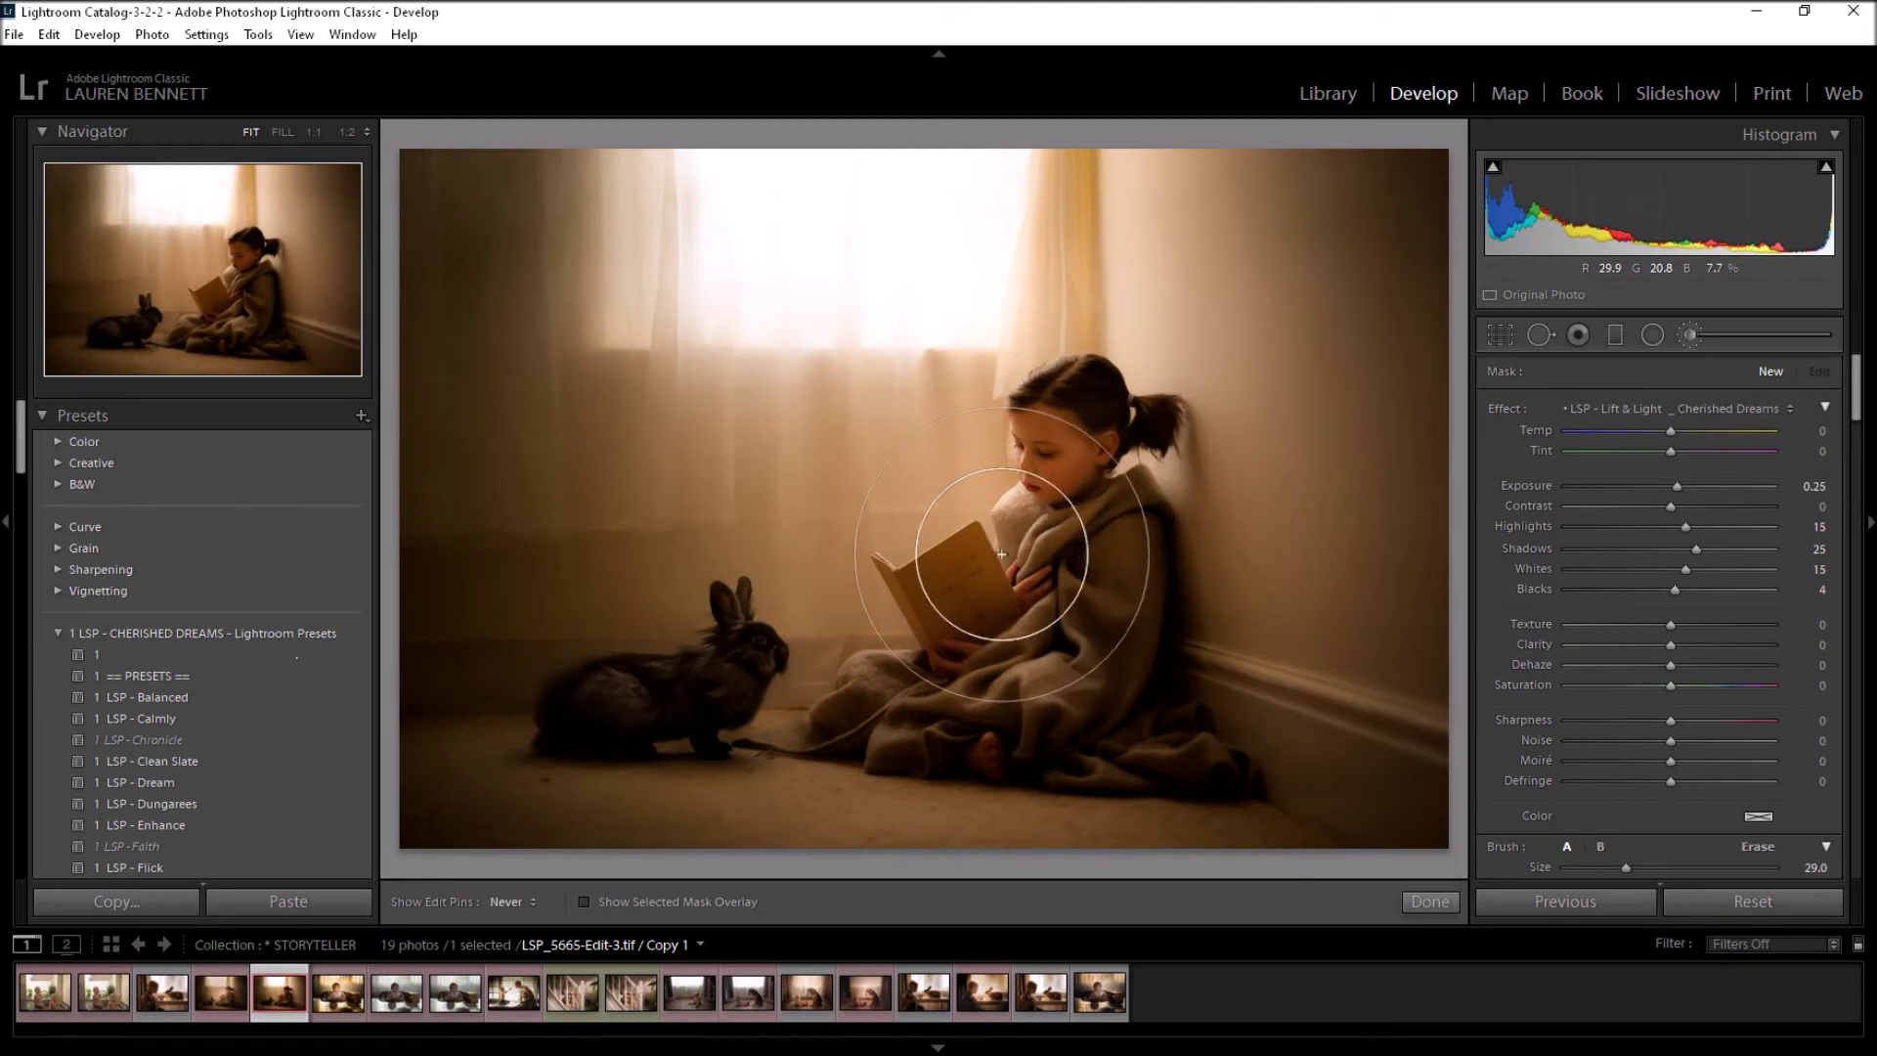
mouse_move(754, 636)
left_mouse_down()
mouse_move(691, 666)
mouse_move(724, 680)
mouse_move(667, 679)
mouse_move(744, 637)
left_mouse_up()
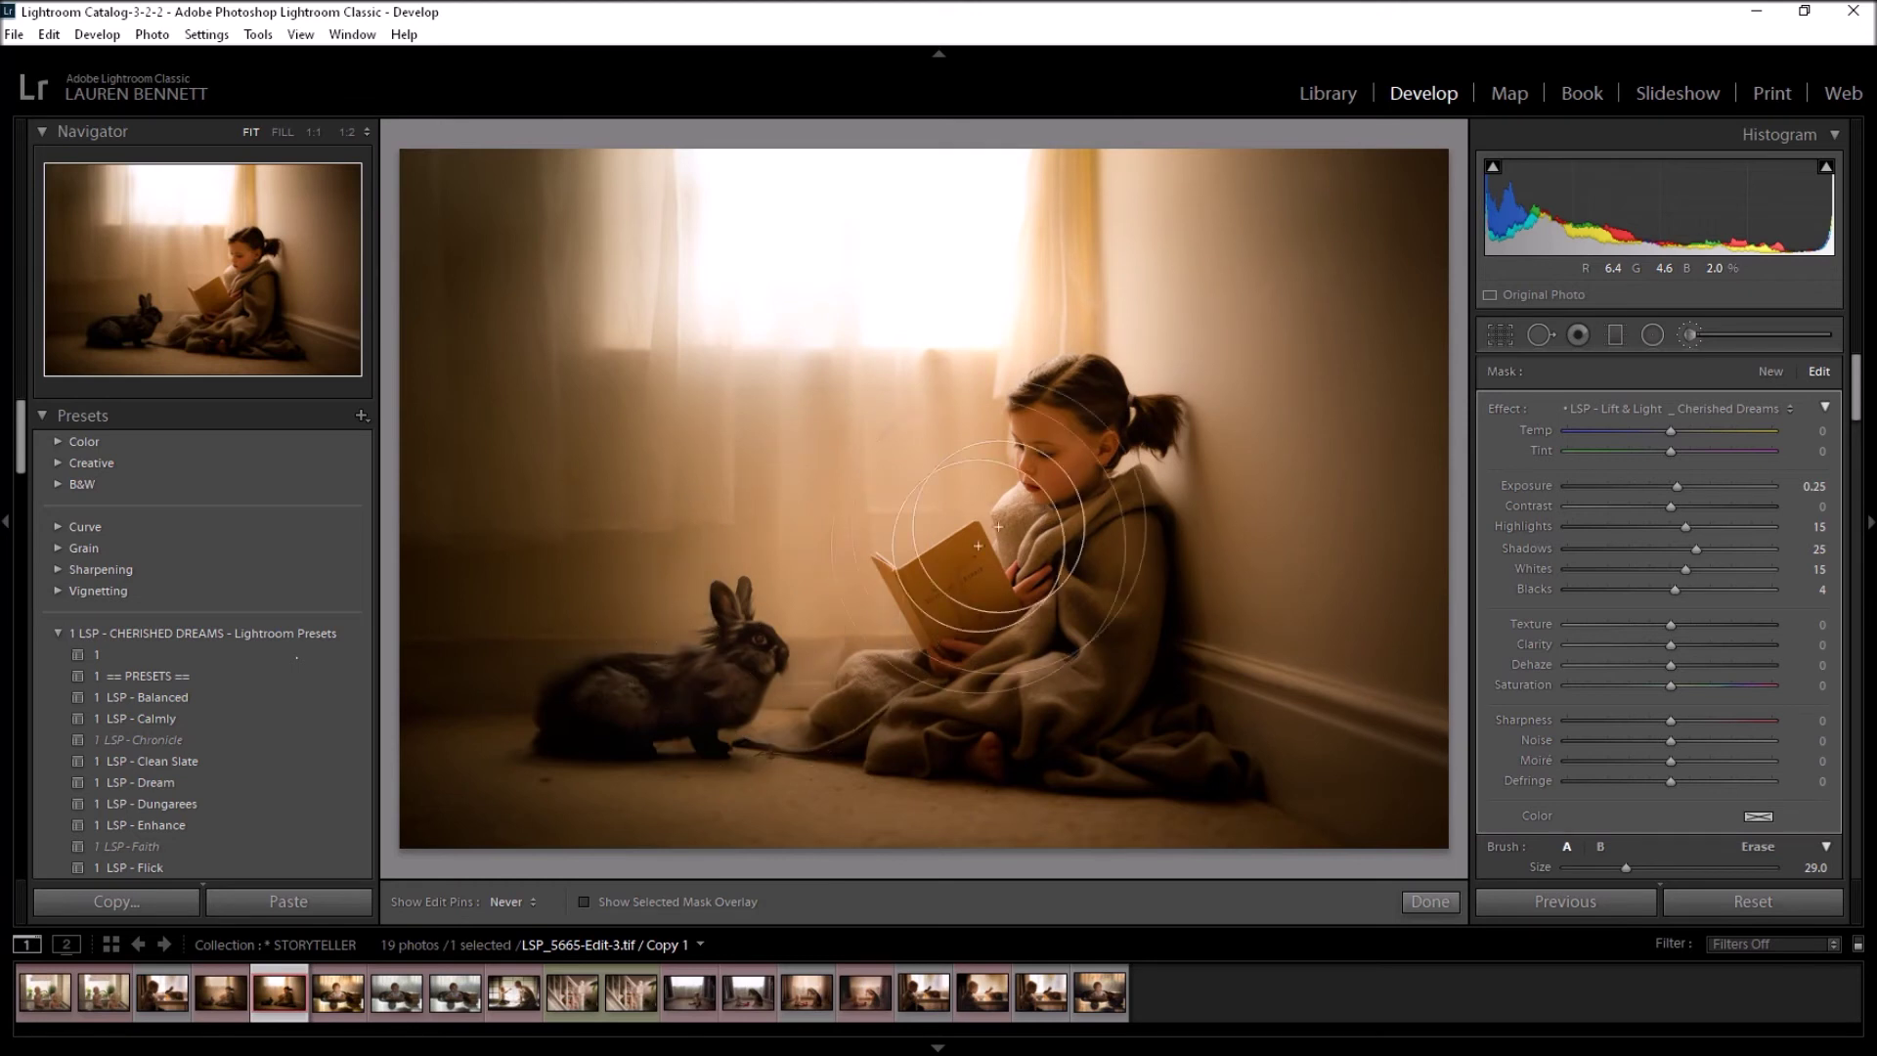
mouse_move(1030, 458)
left_mouse_down()
mouse_move(1046, 442)
mouse_move(1061, 470)
mouse_move(1027, 528)
mouse_move(909, 597)
mouse_move(760, 646)
mouse_move(901, 587)
mouse_move(1053, 448)
mouse_move(1041, 538)
mouse_move(1040, 433)
left_mouse_up()
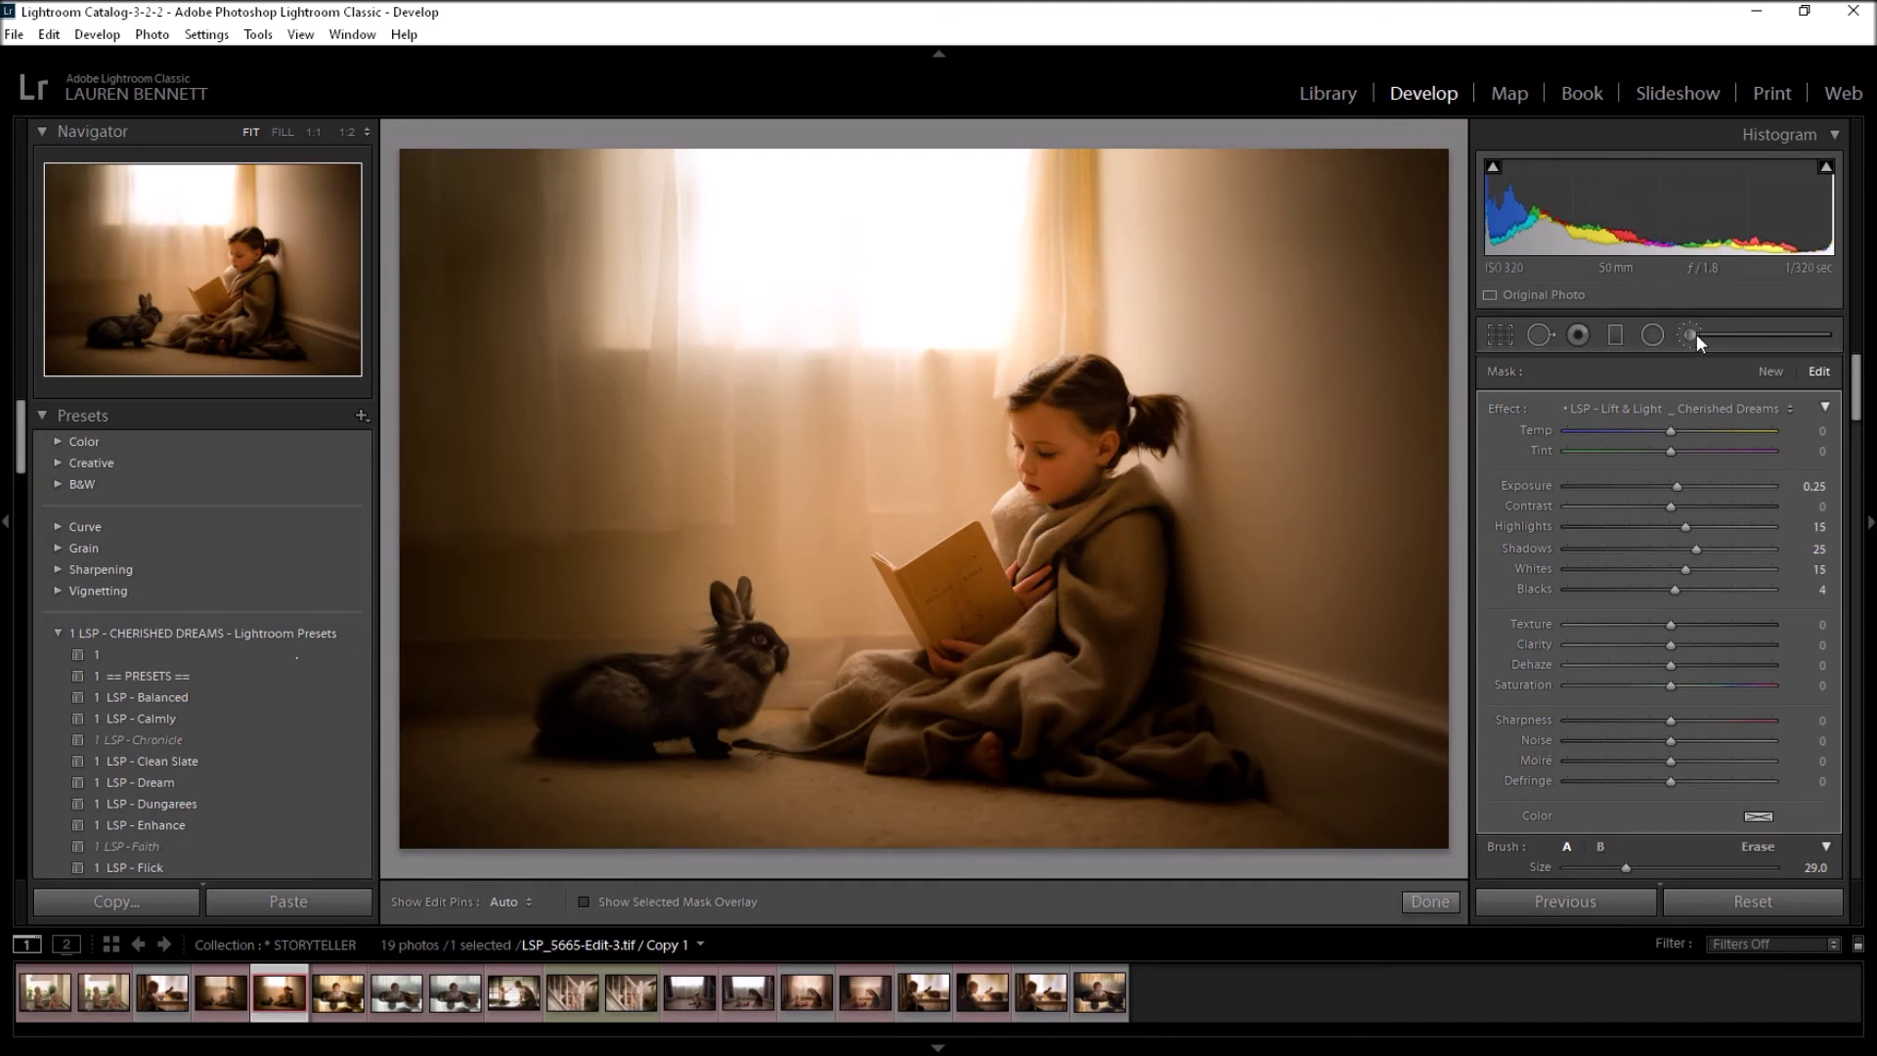
Step: Paint a new Lift & Light stroke over the girl and set Show Edit Pins to Always
left_click(1763, 371)
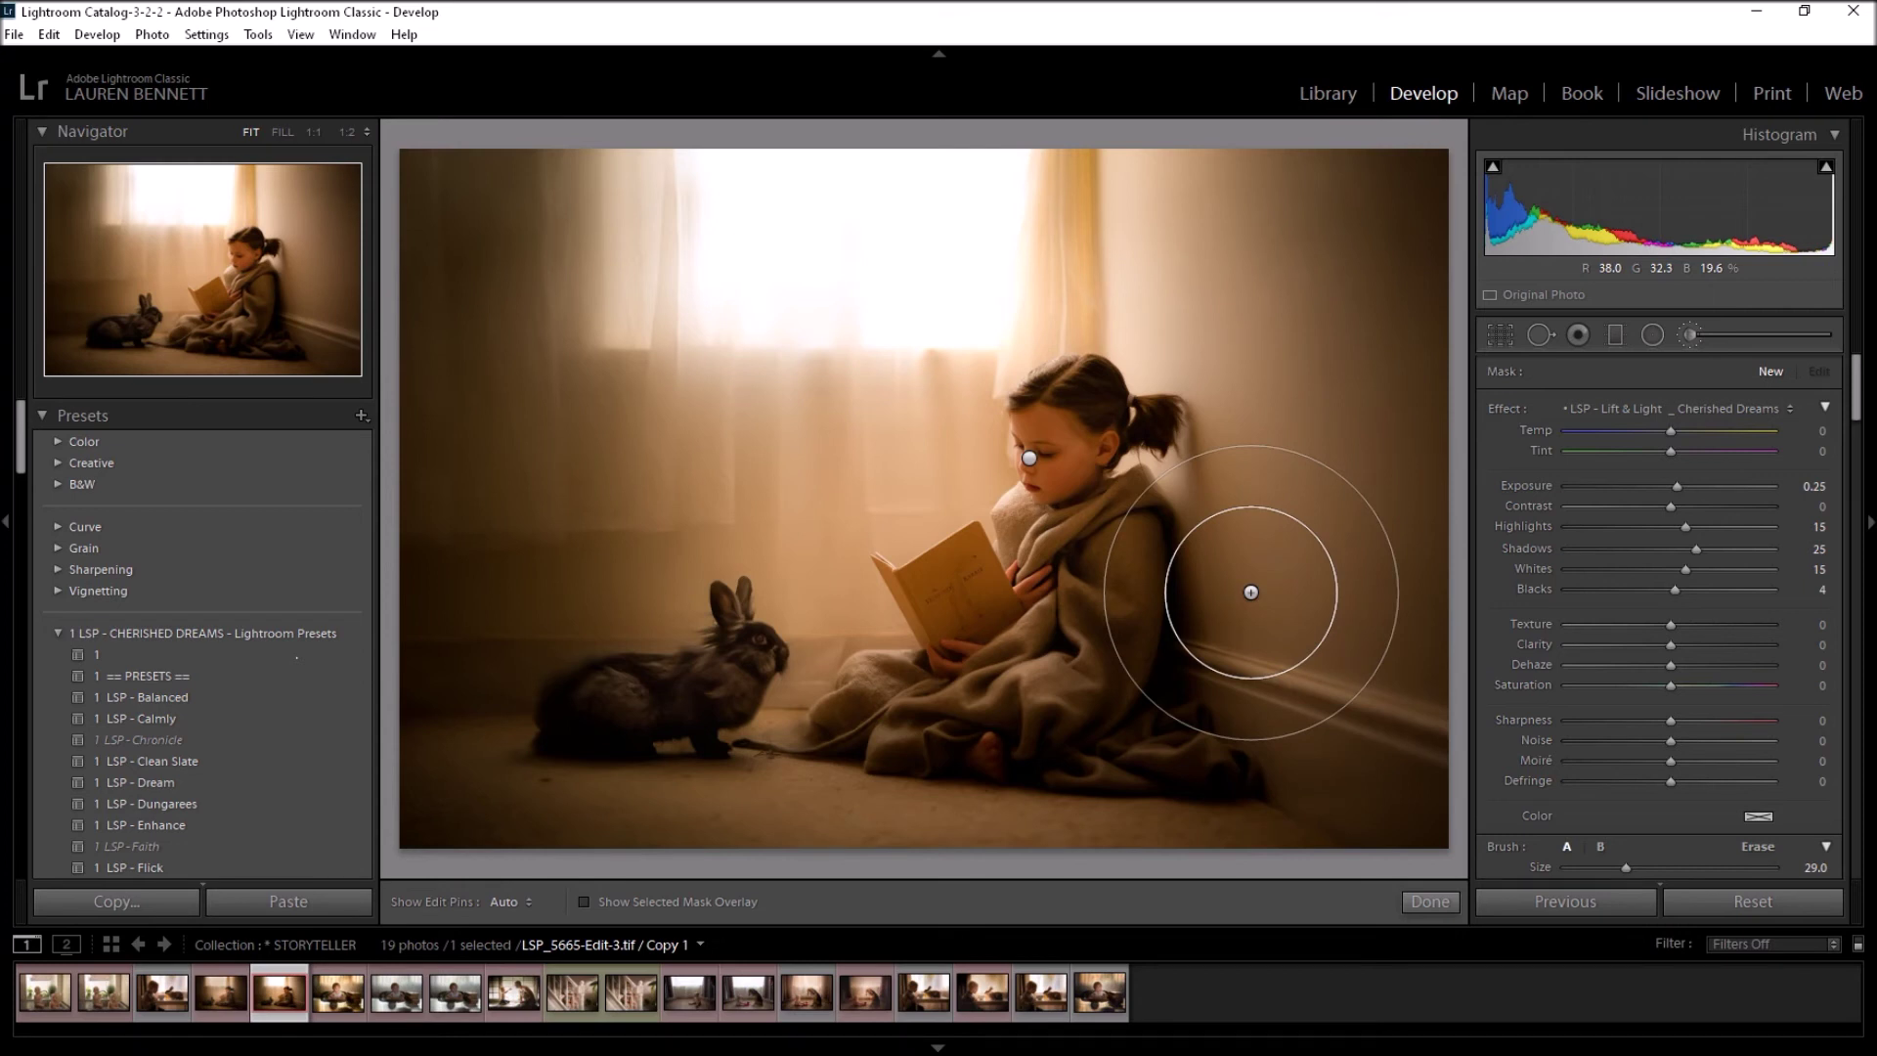
mouse_move(1124, 473)
left_mouse_down()
mouse_move(1047, 525)
mouse_move(978, 636)
left_mouse_up()
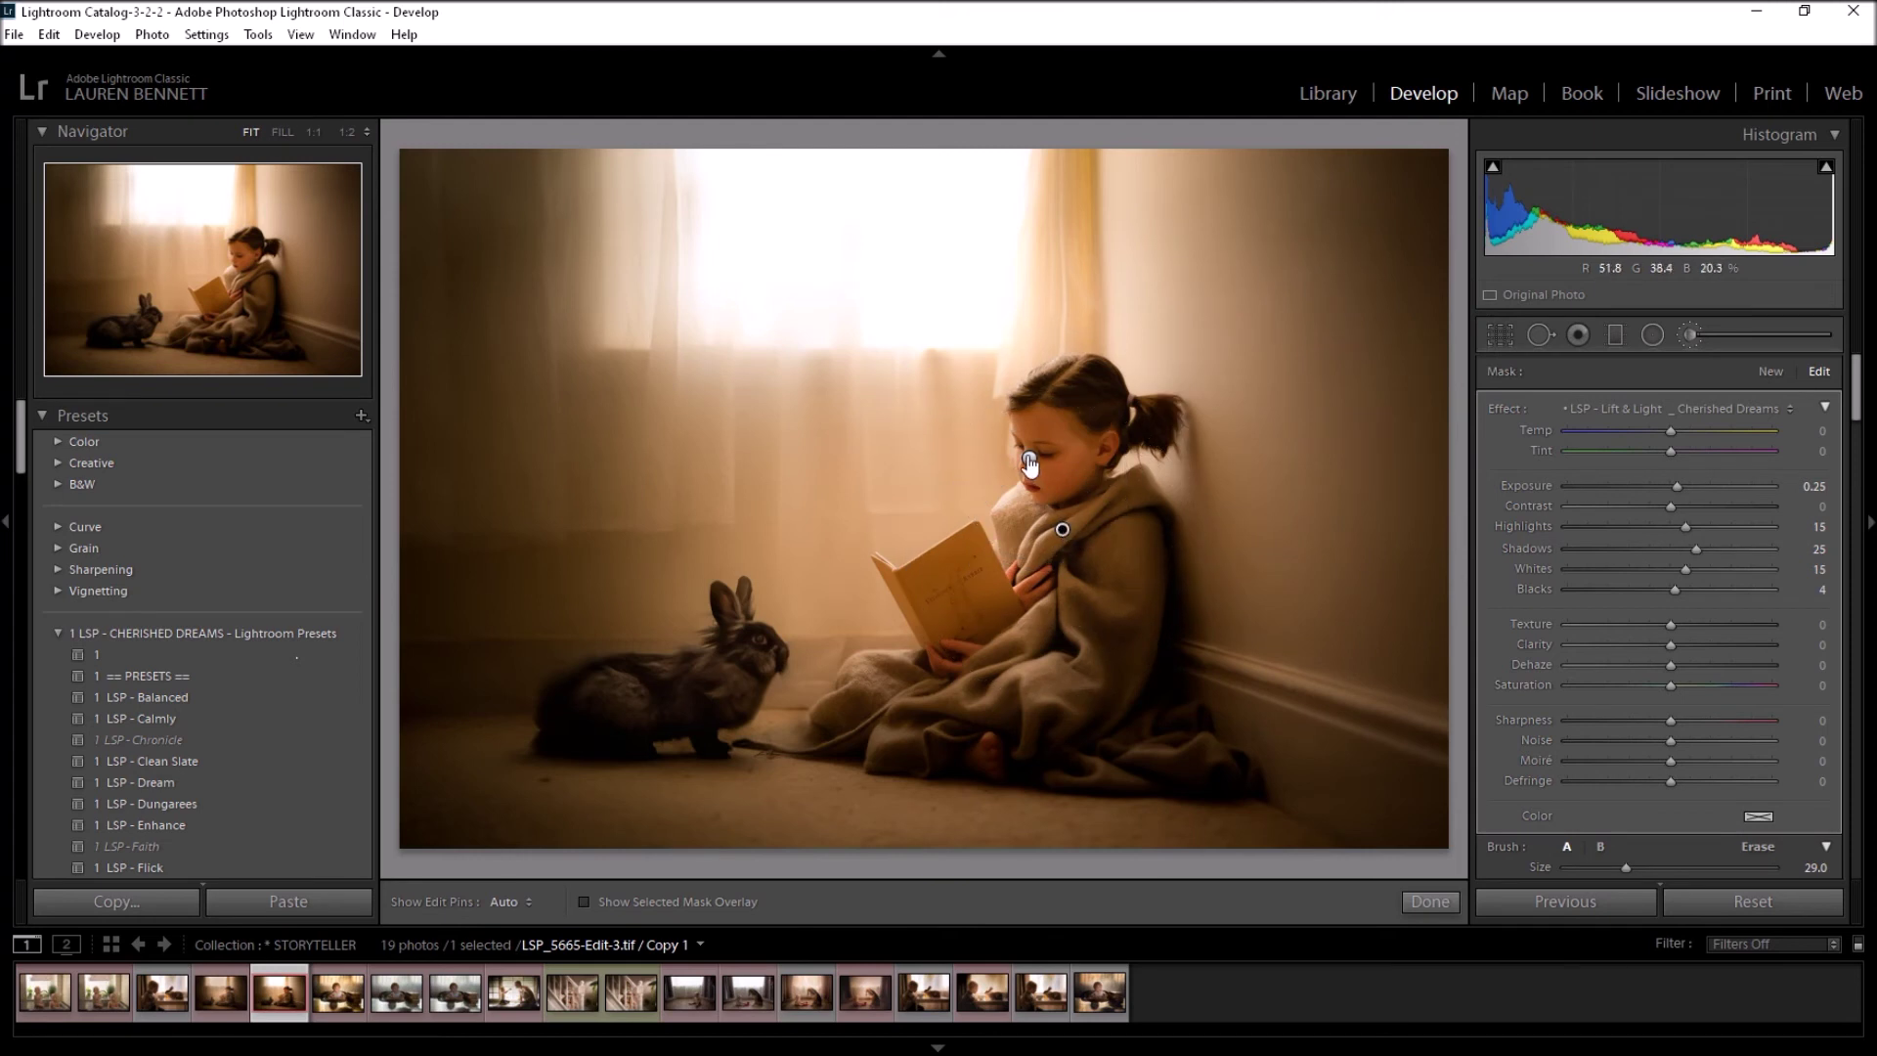
left_click(512, 902)
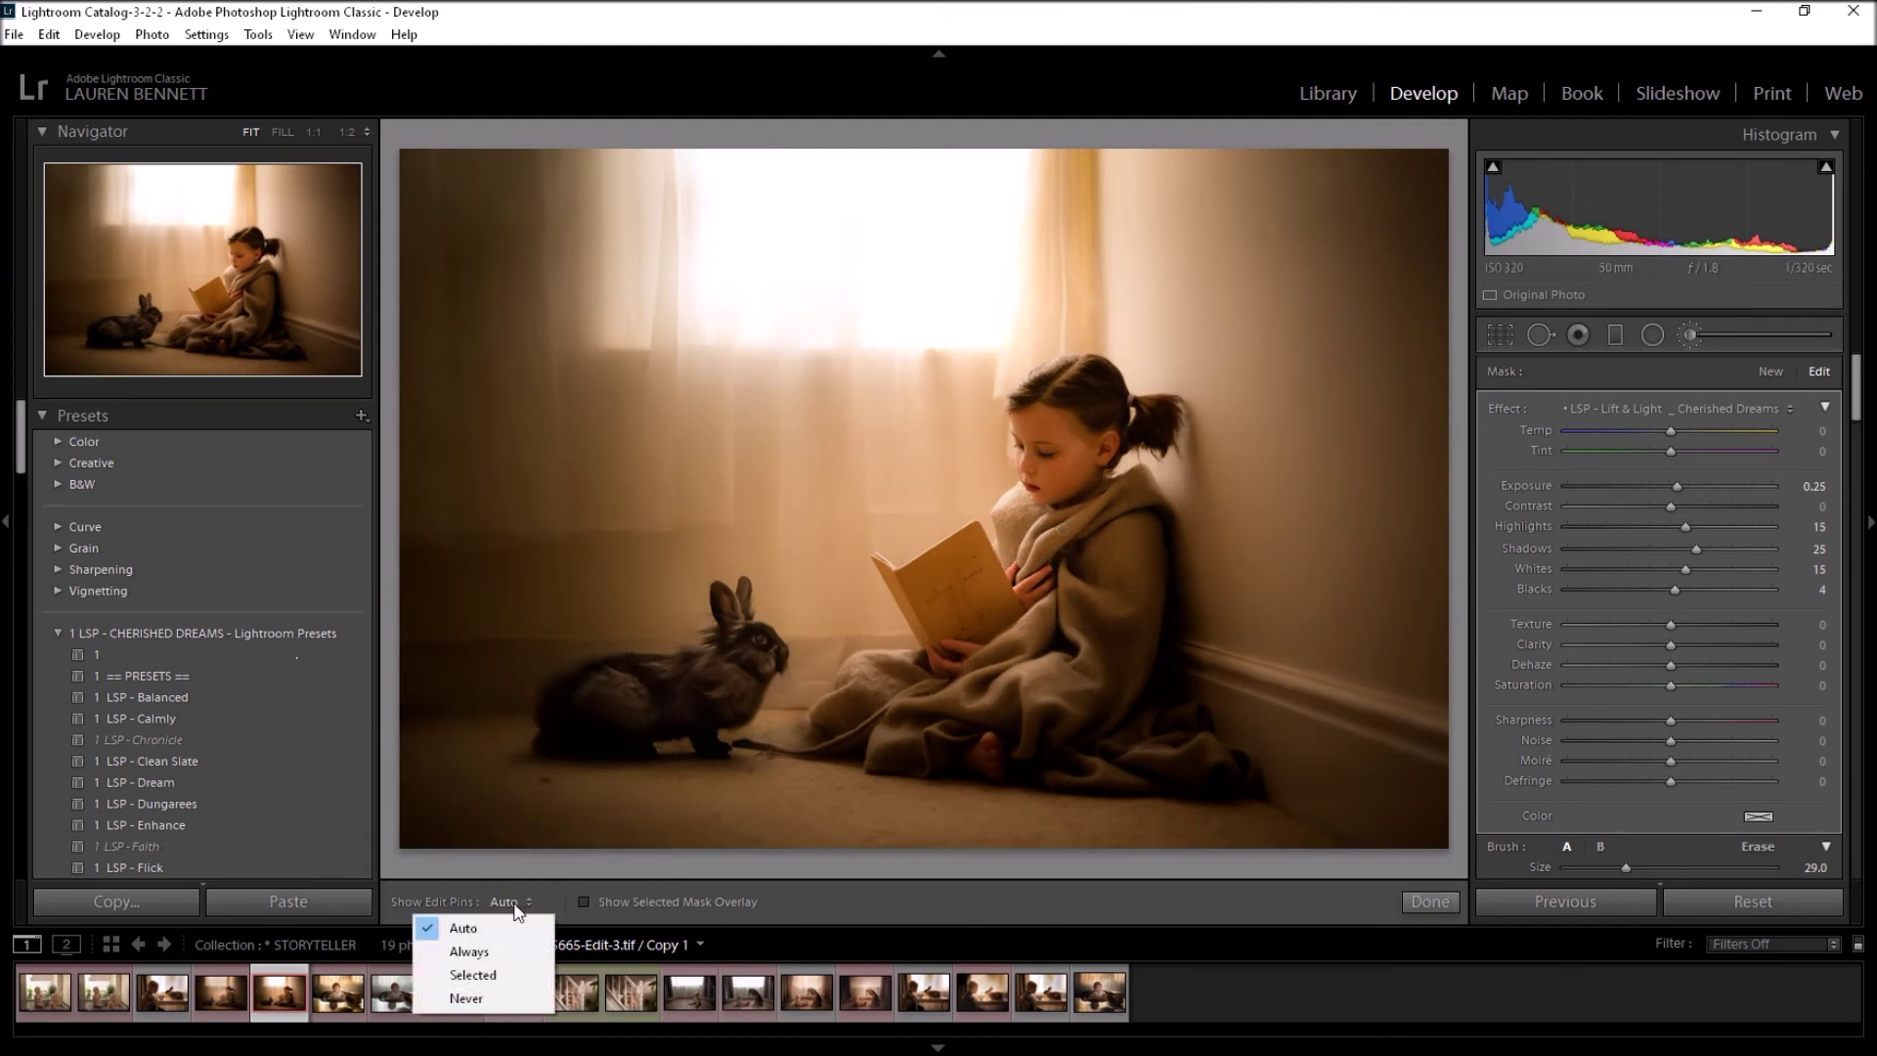
left_click(470, 952)
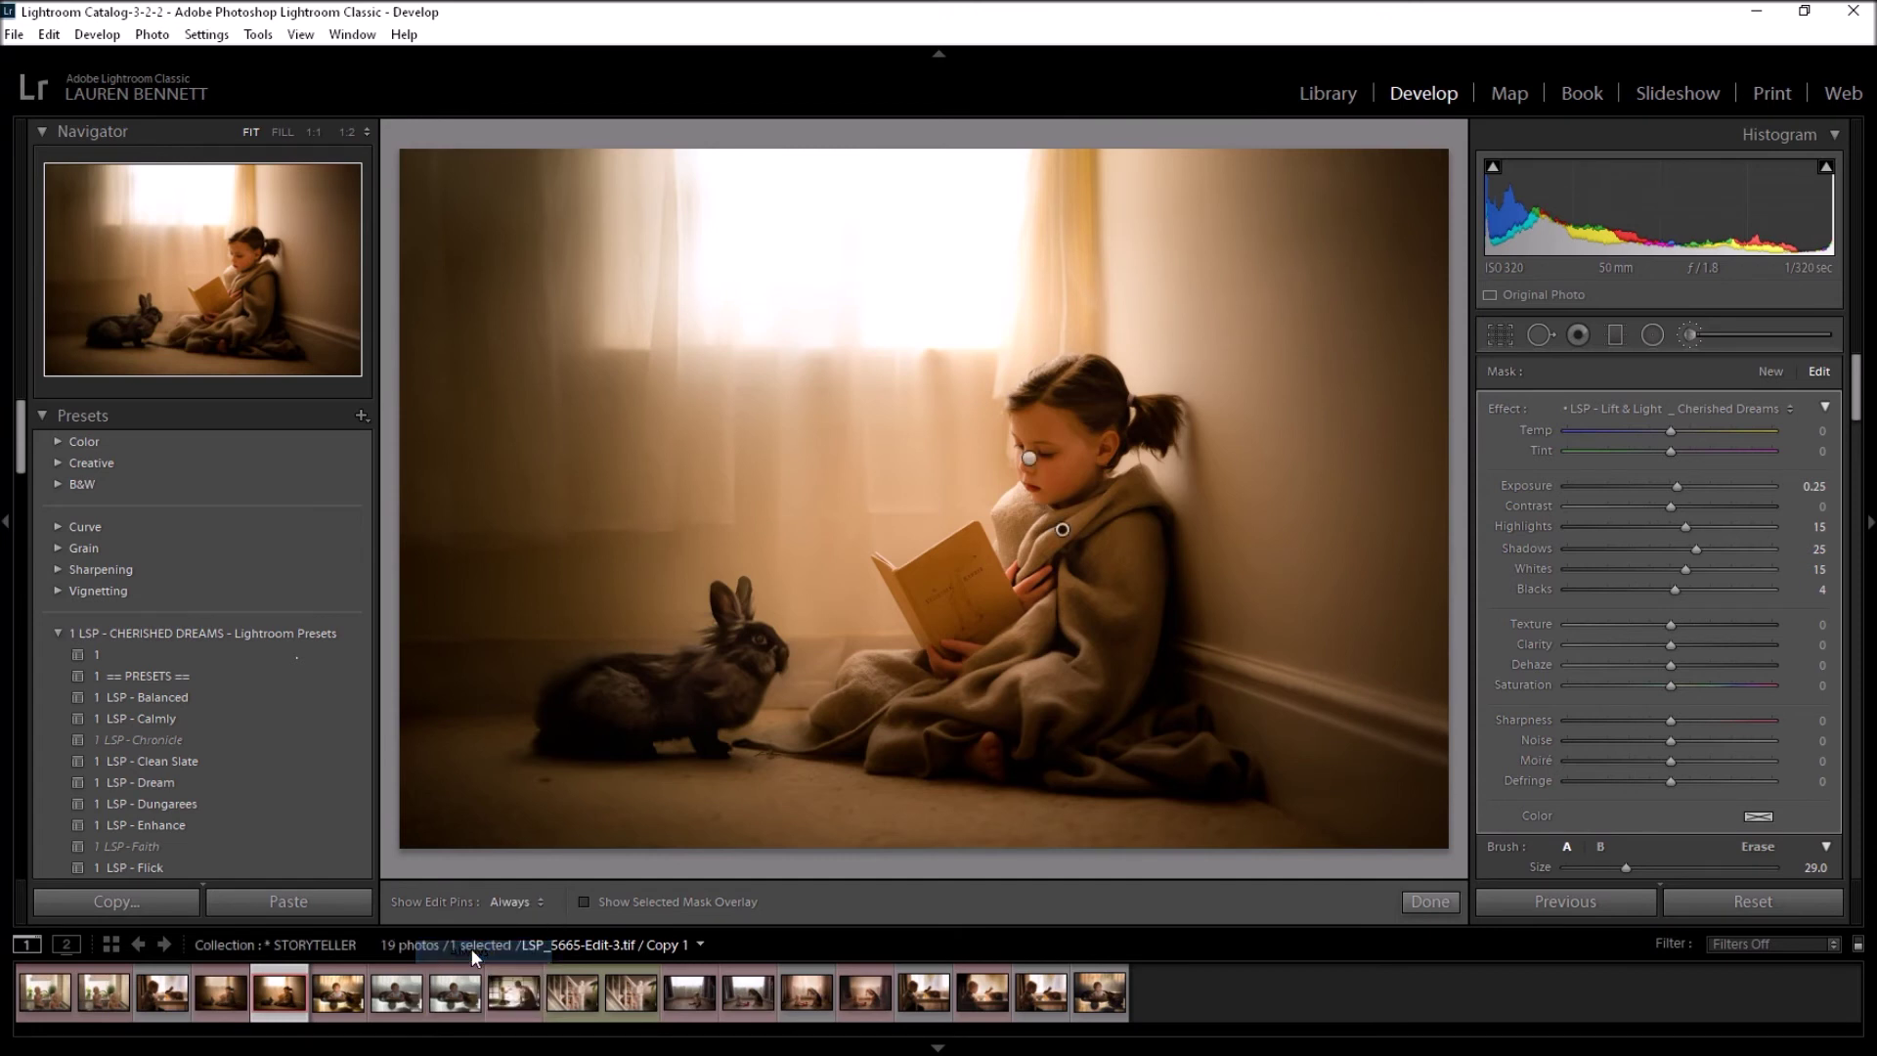
left_click(521, 902)
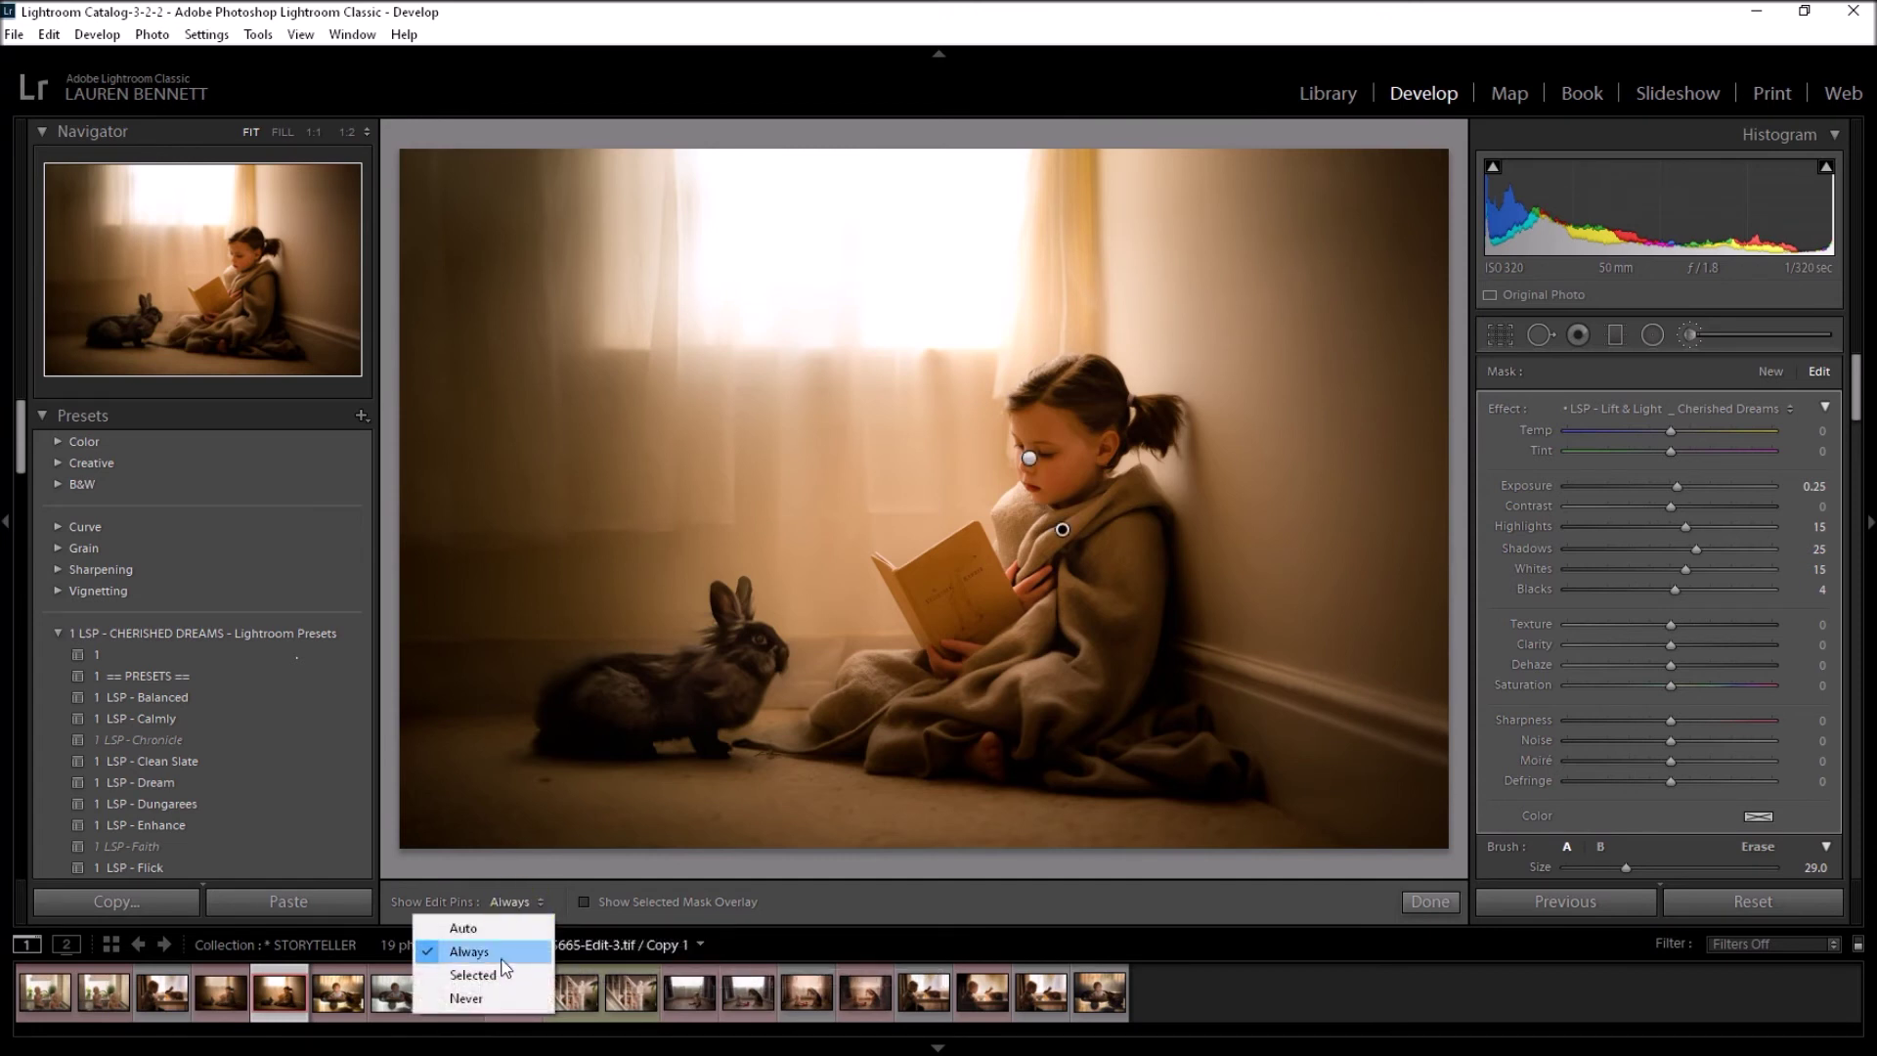
left_click(507, 980)
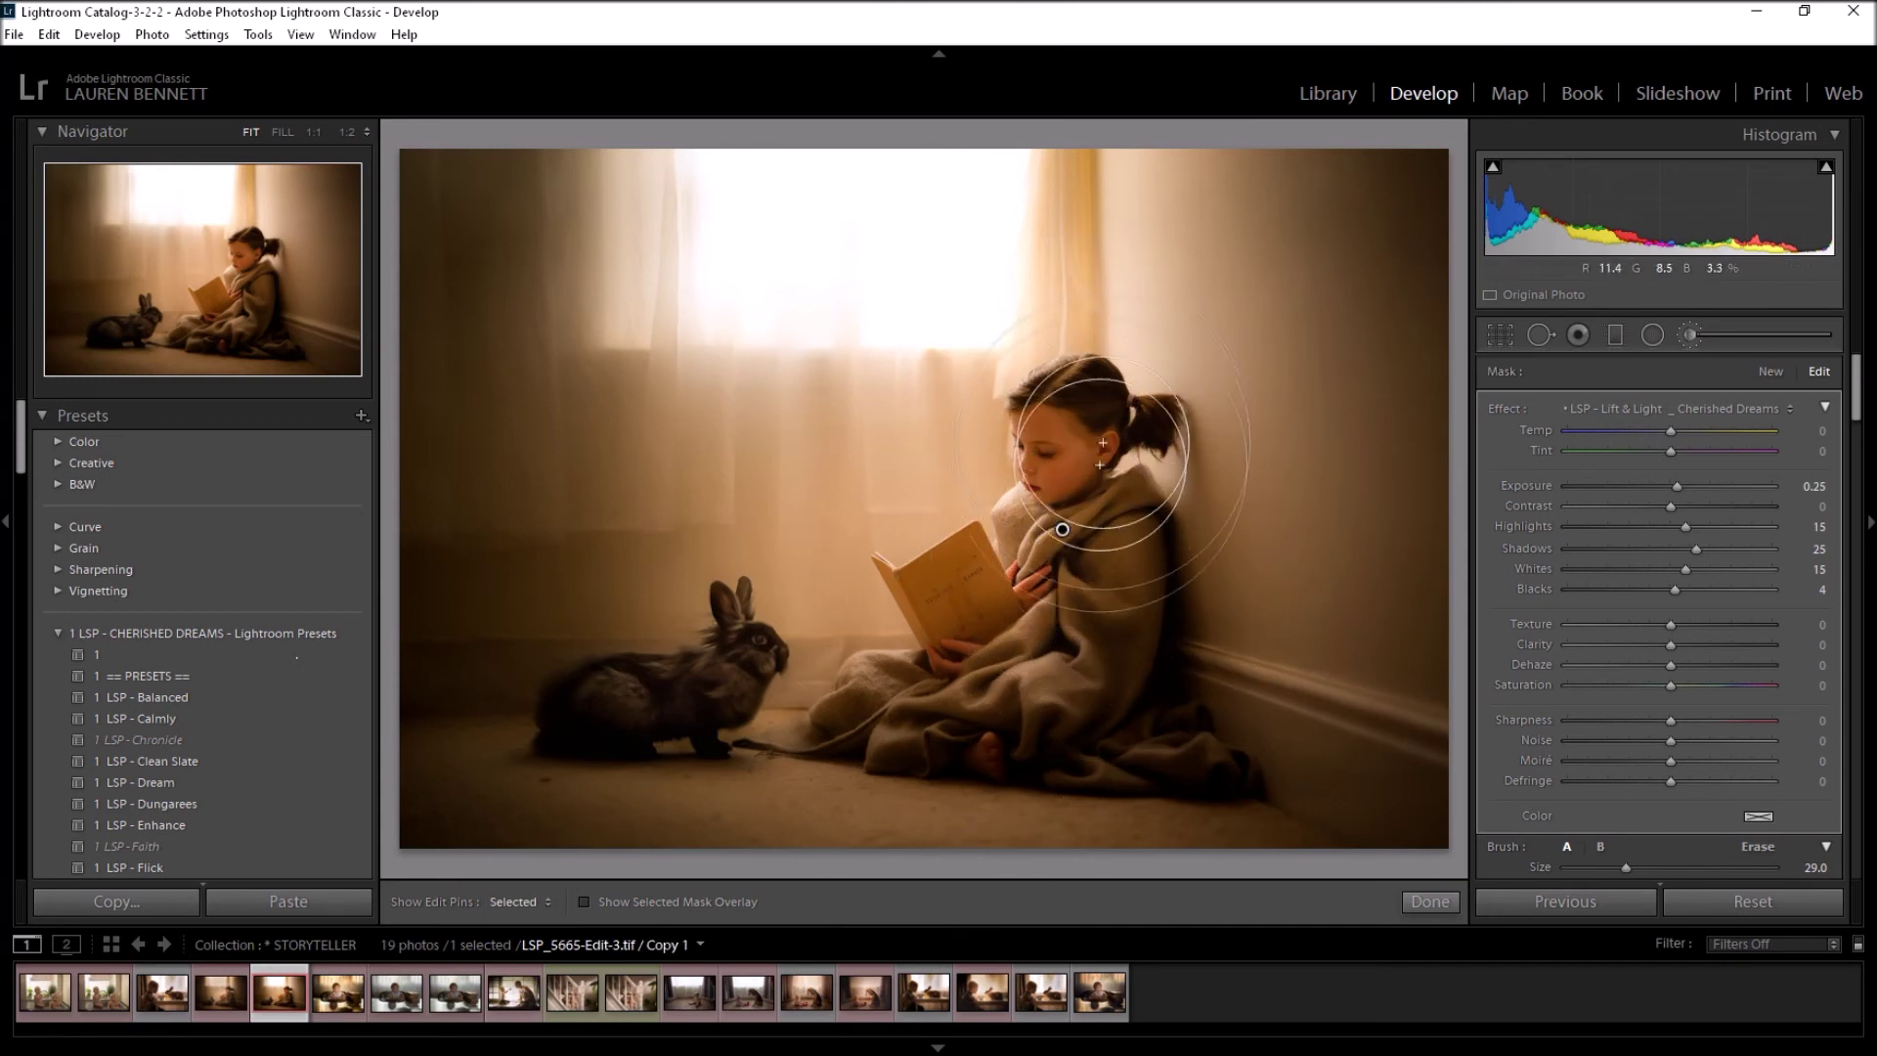
left_click(516, 902)
left_click(505, 951)
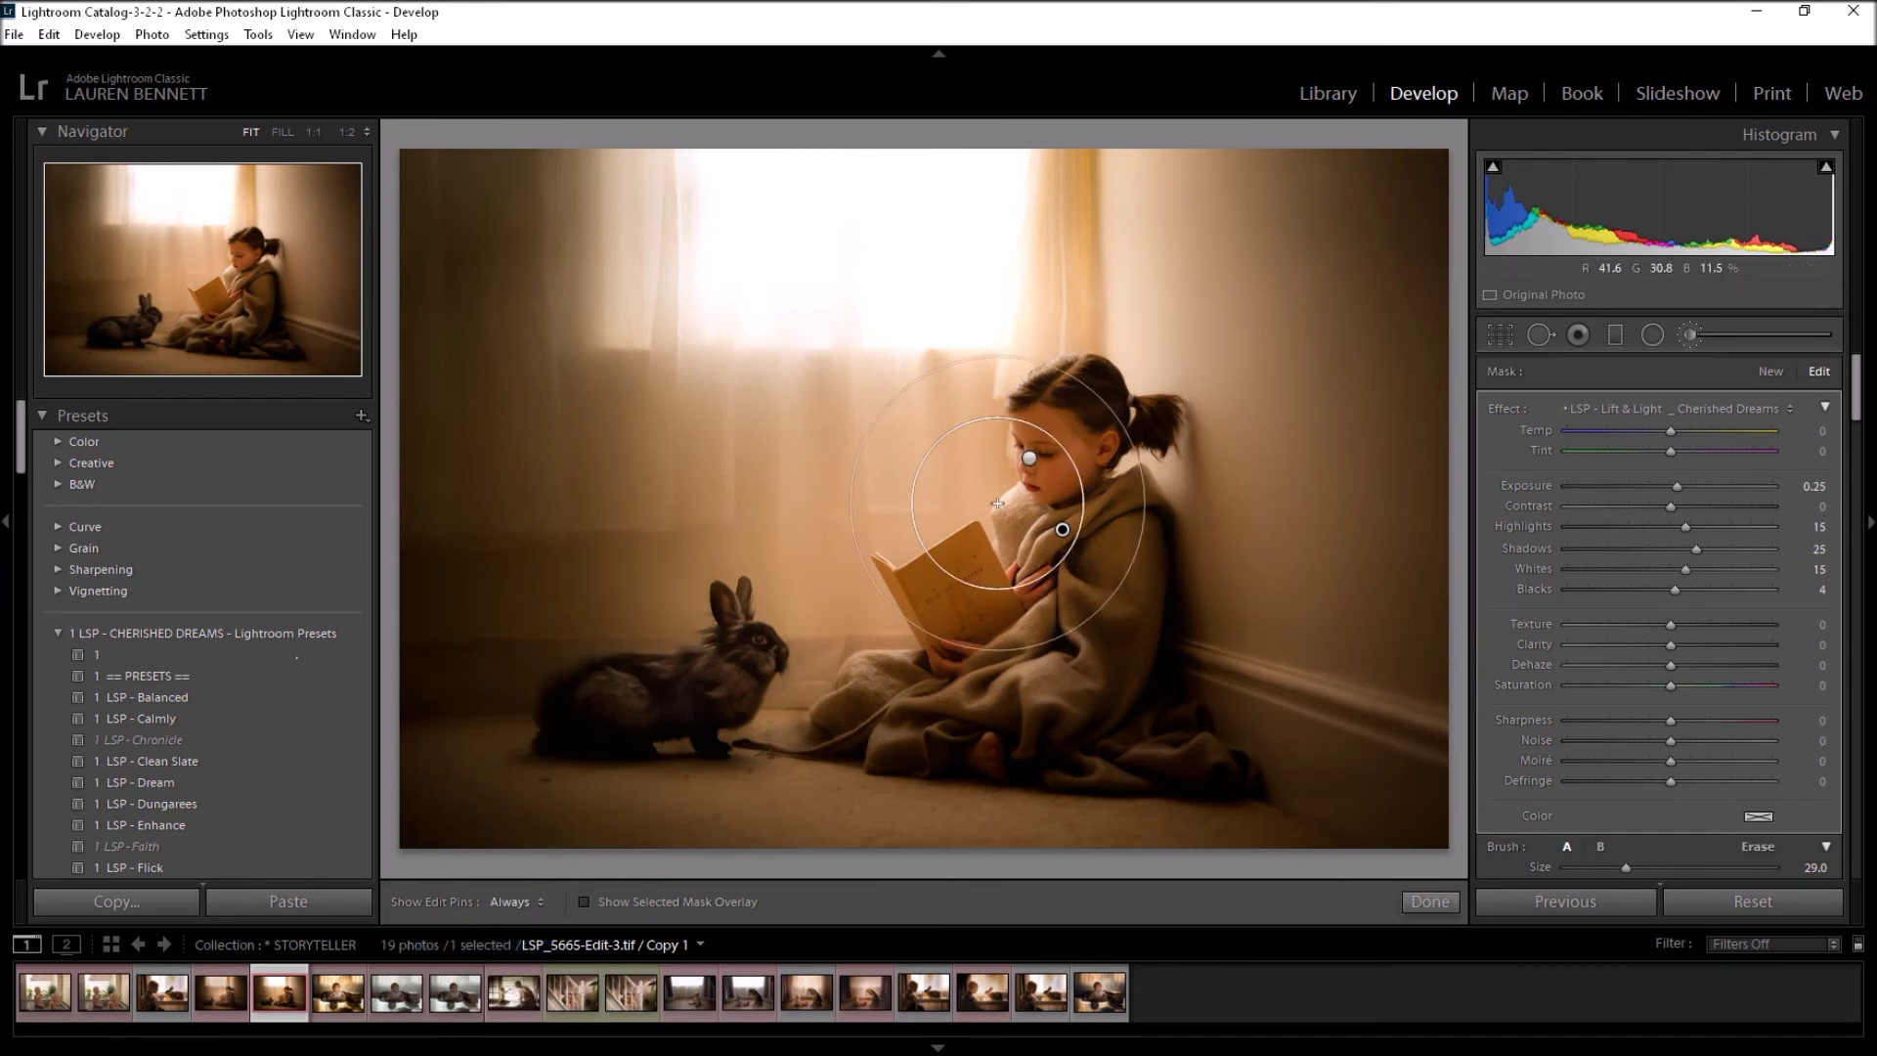
Step: Add a new brush adjustment with the LSP - Heavenly Glow effect on the girl
left_click(1771, 370)
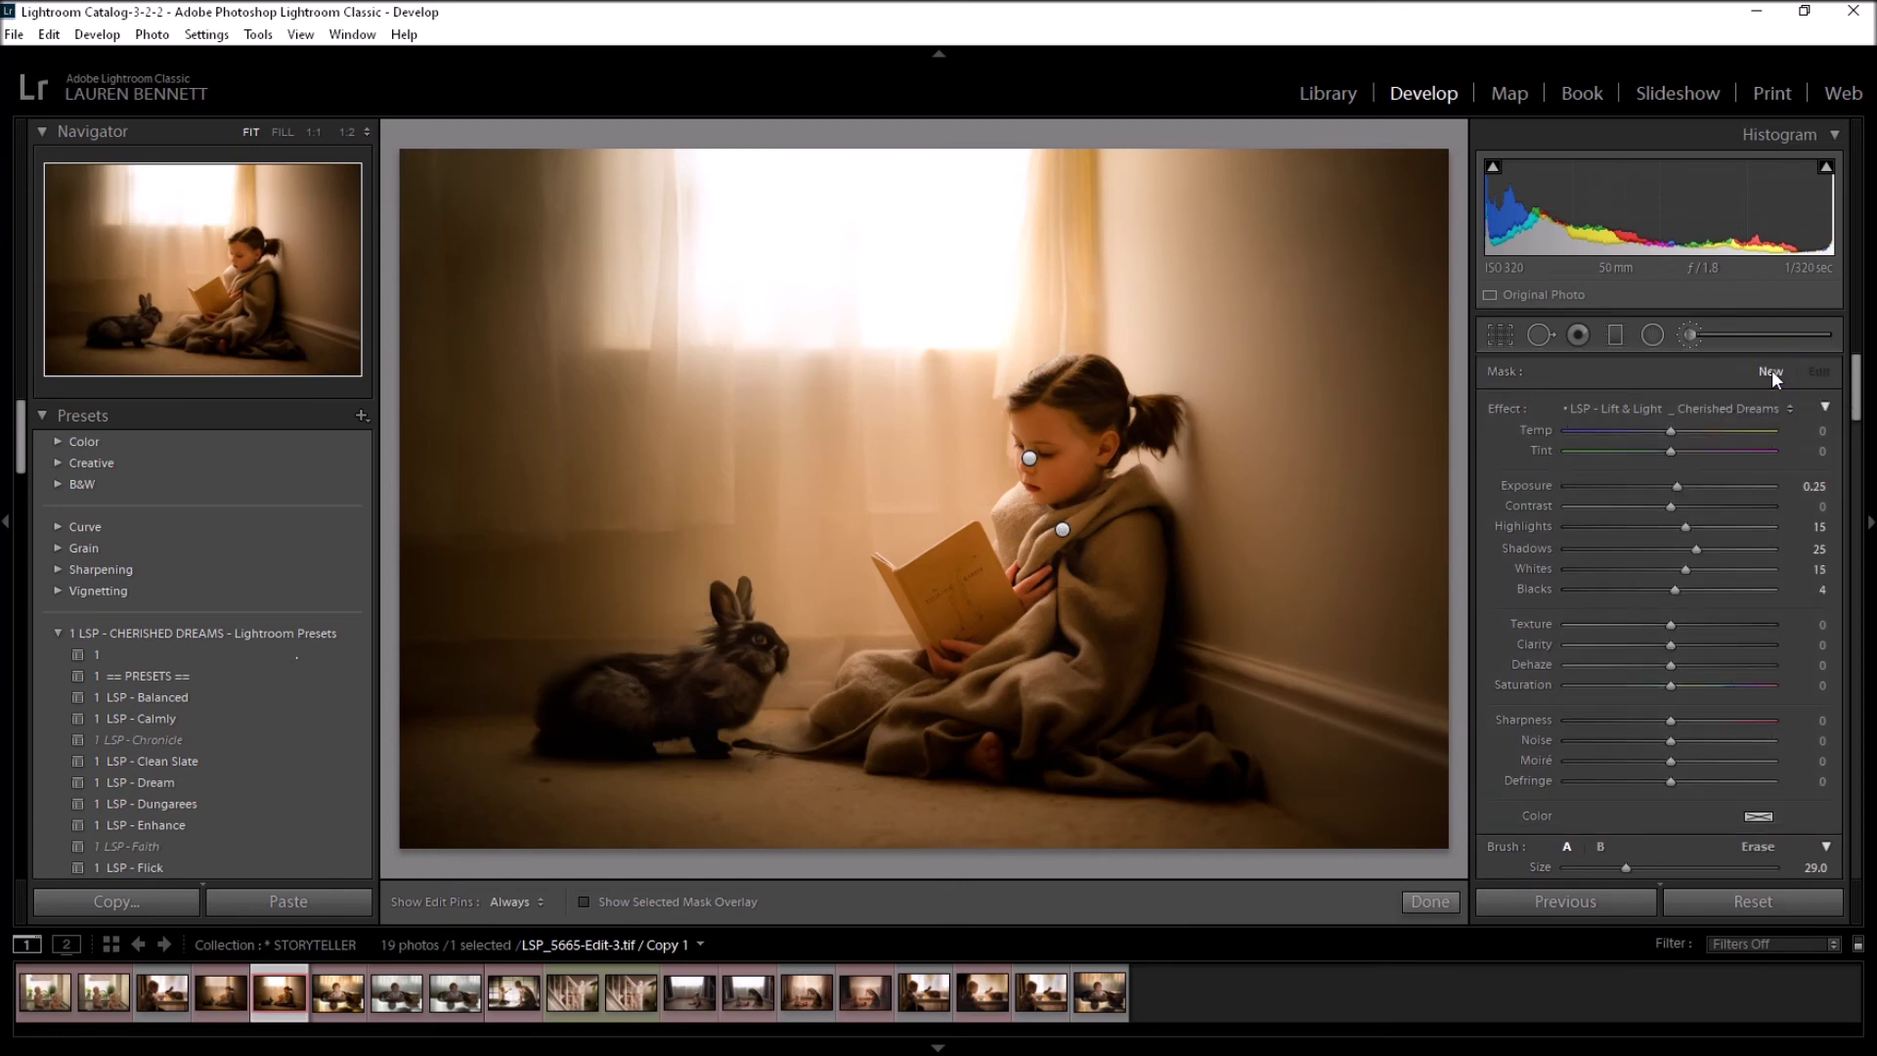
left_click(1676, 409)
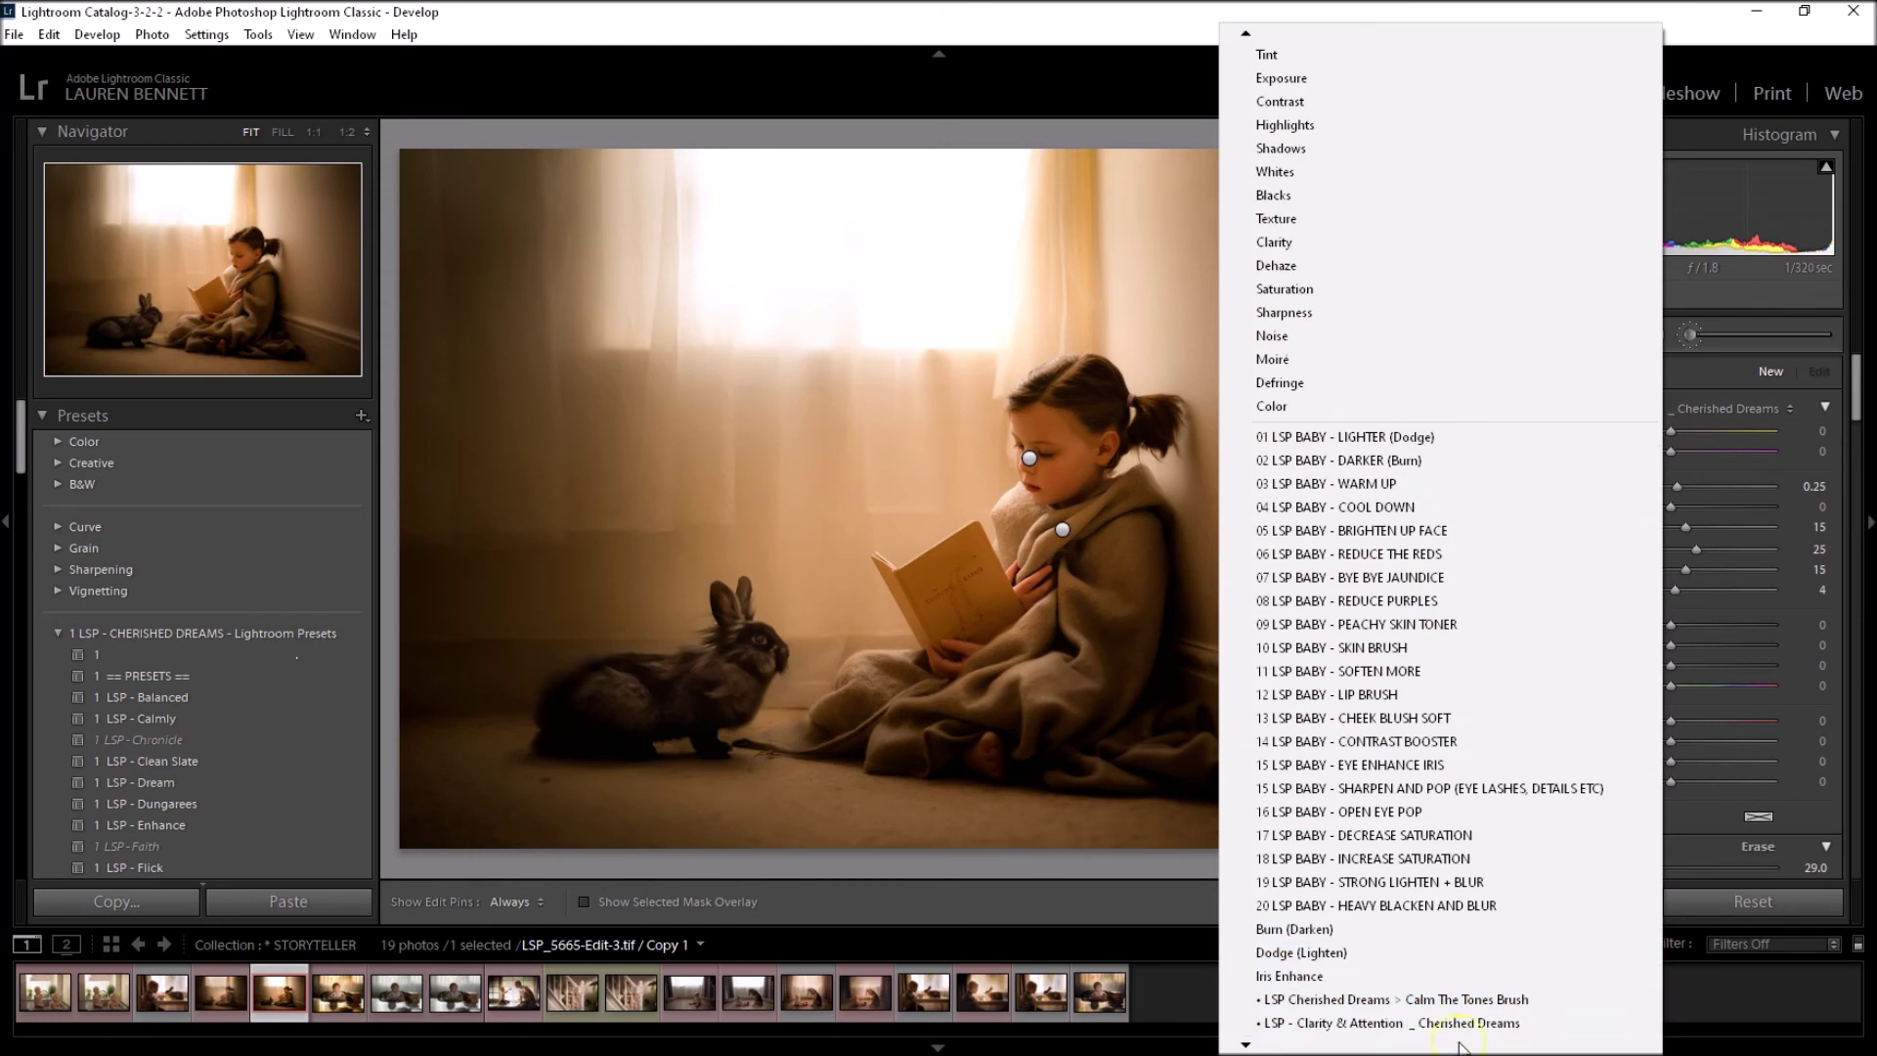
mouse_move(1462, 1048)
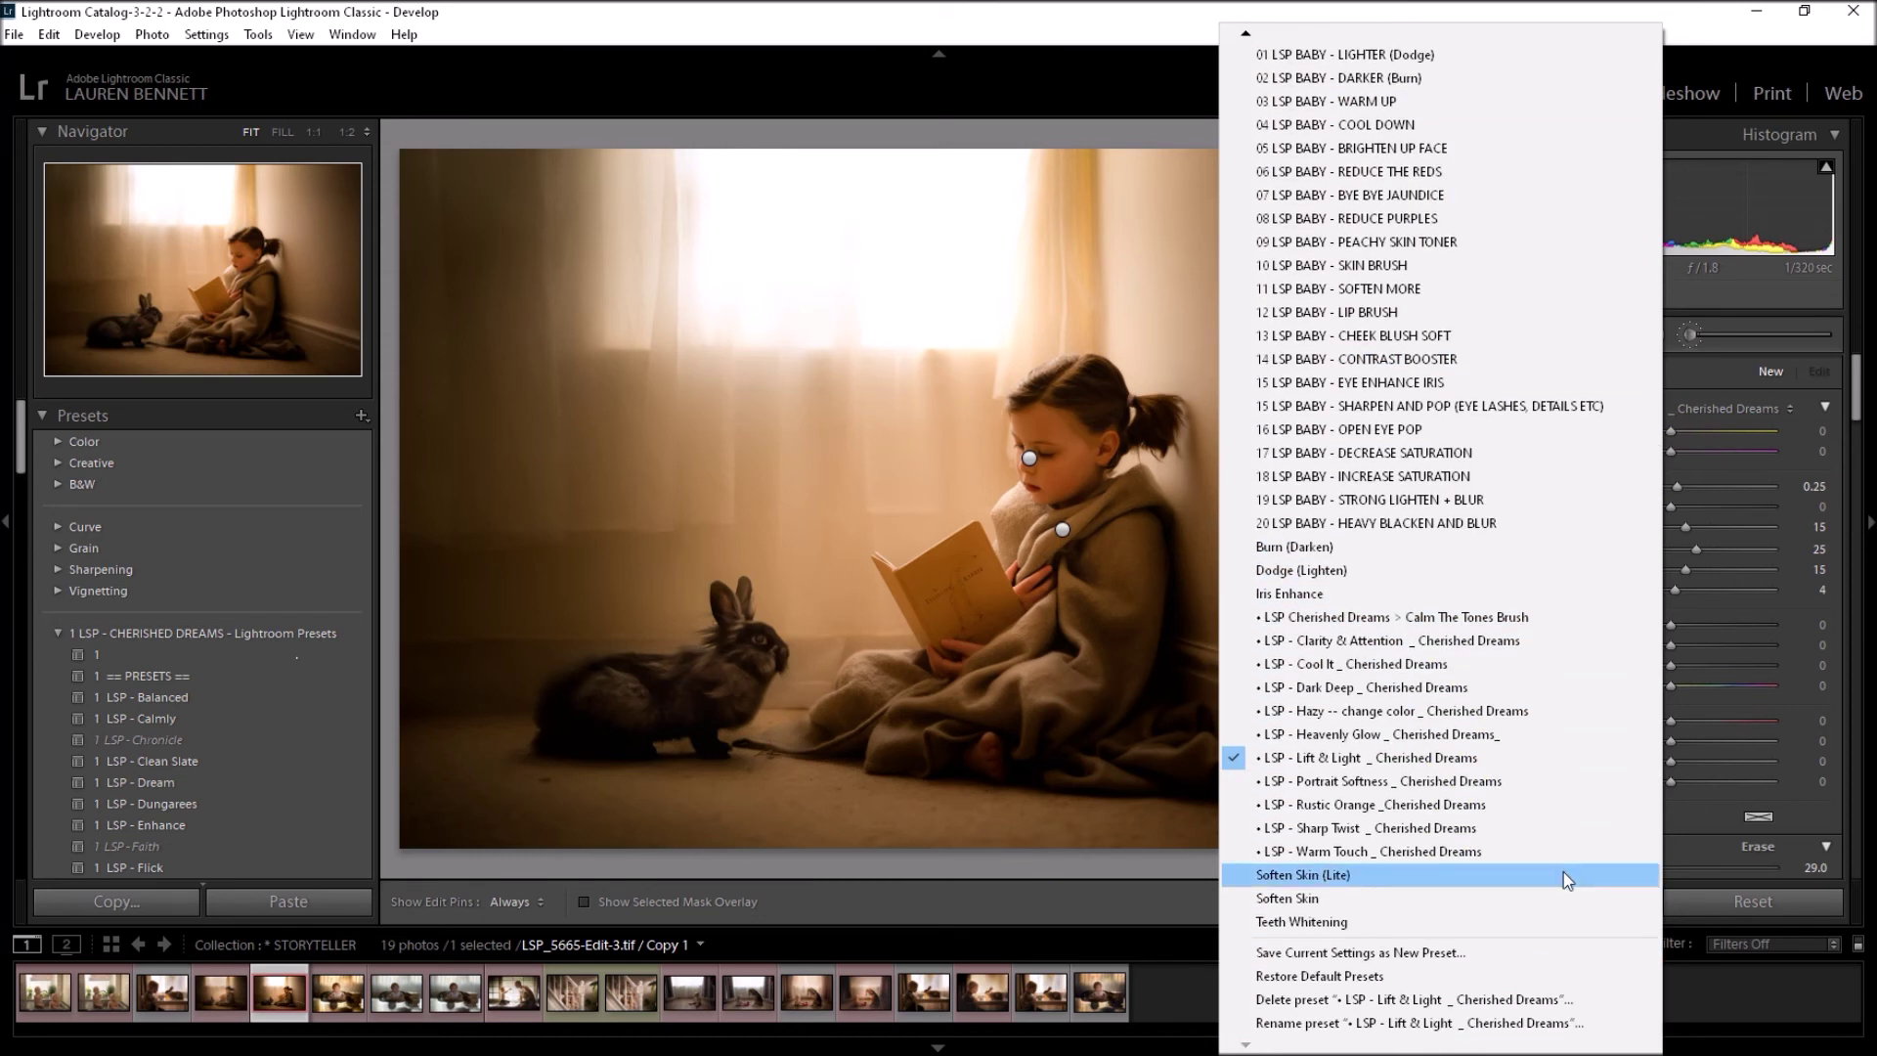
left_click(1531, 732)
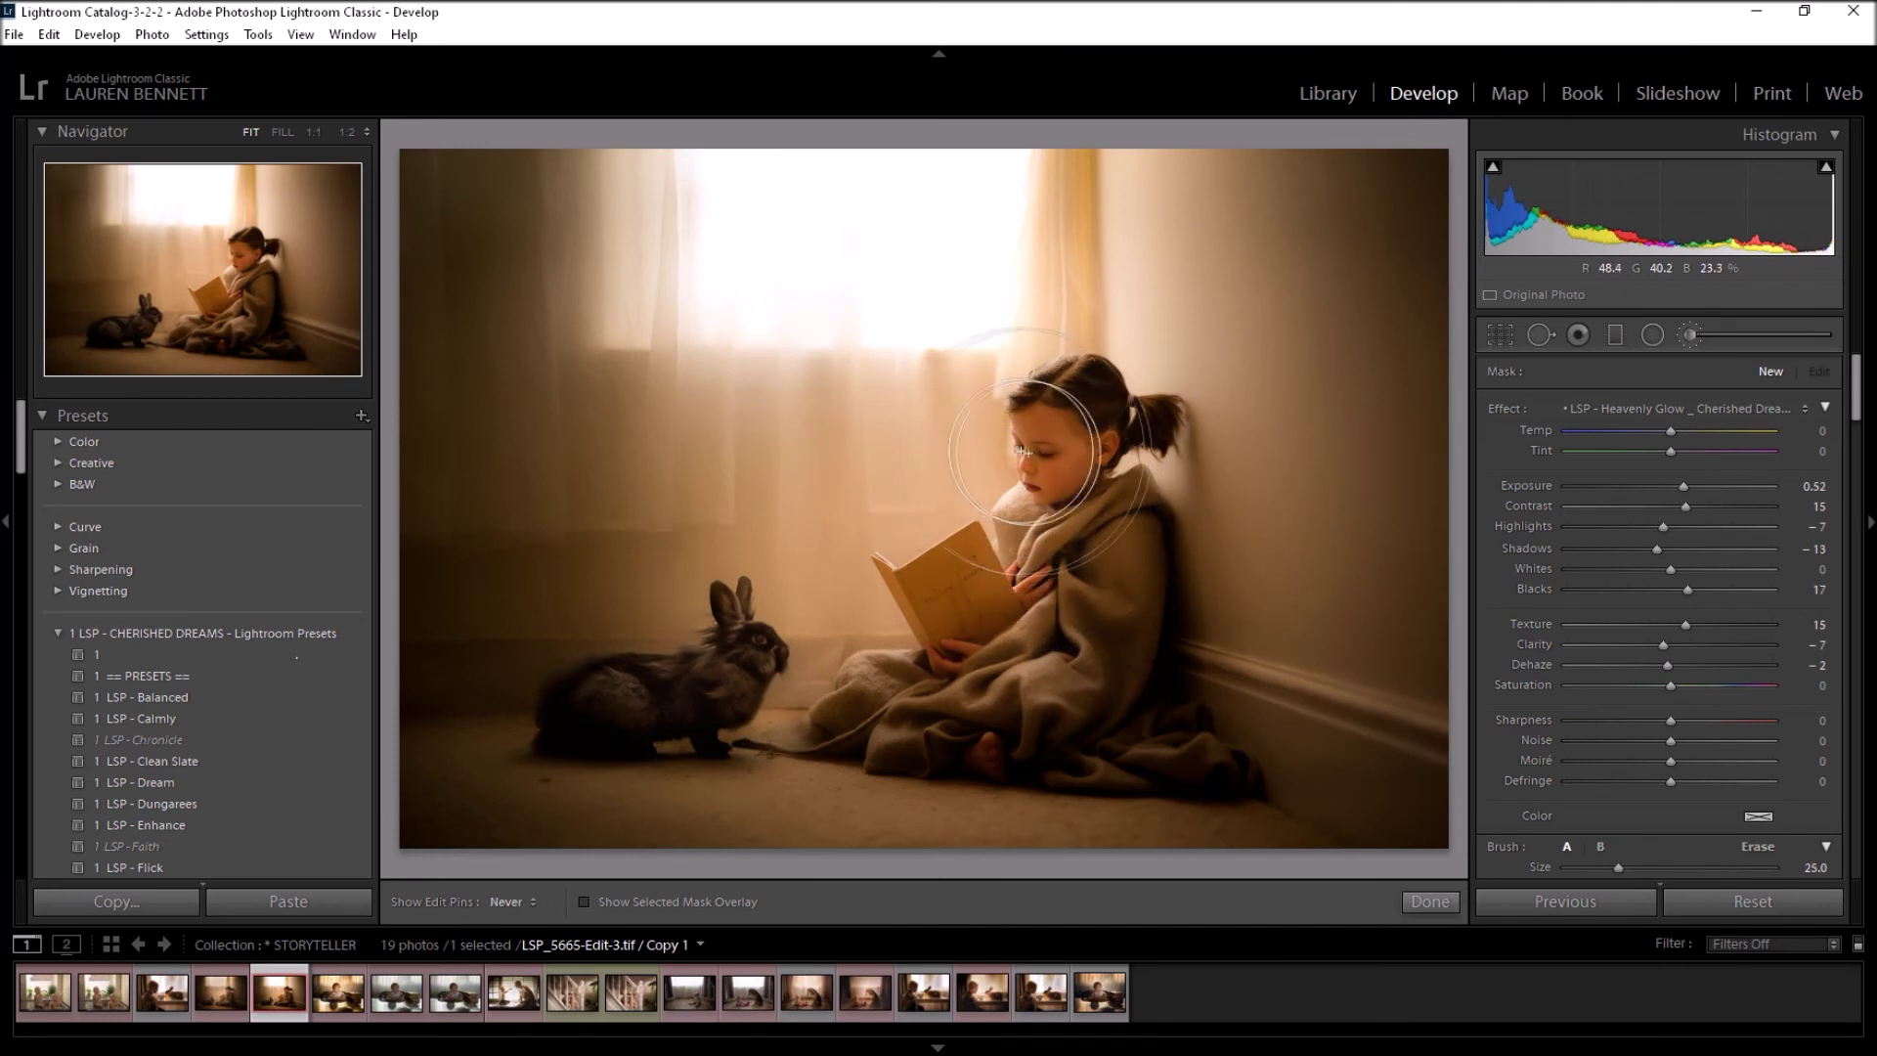
key("h")
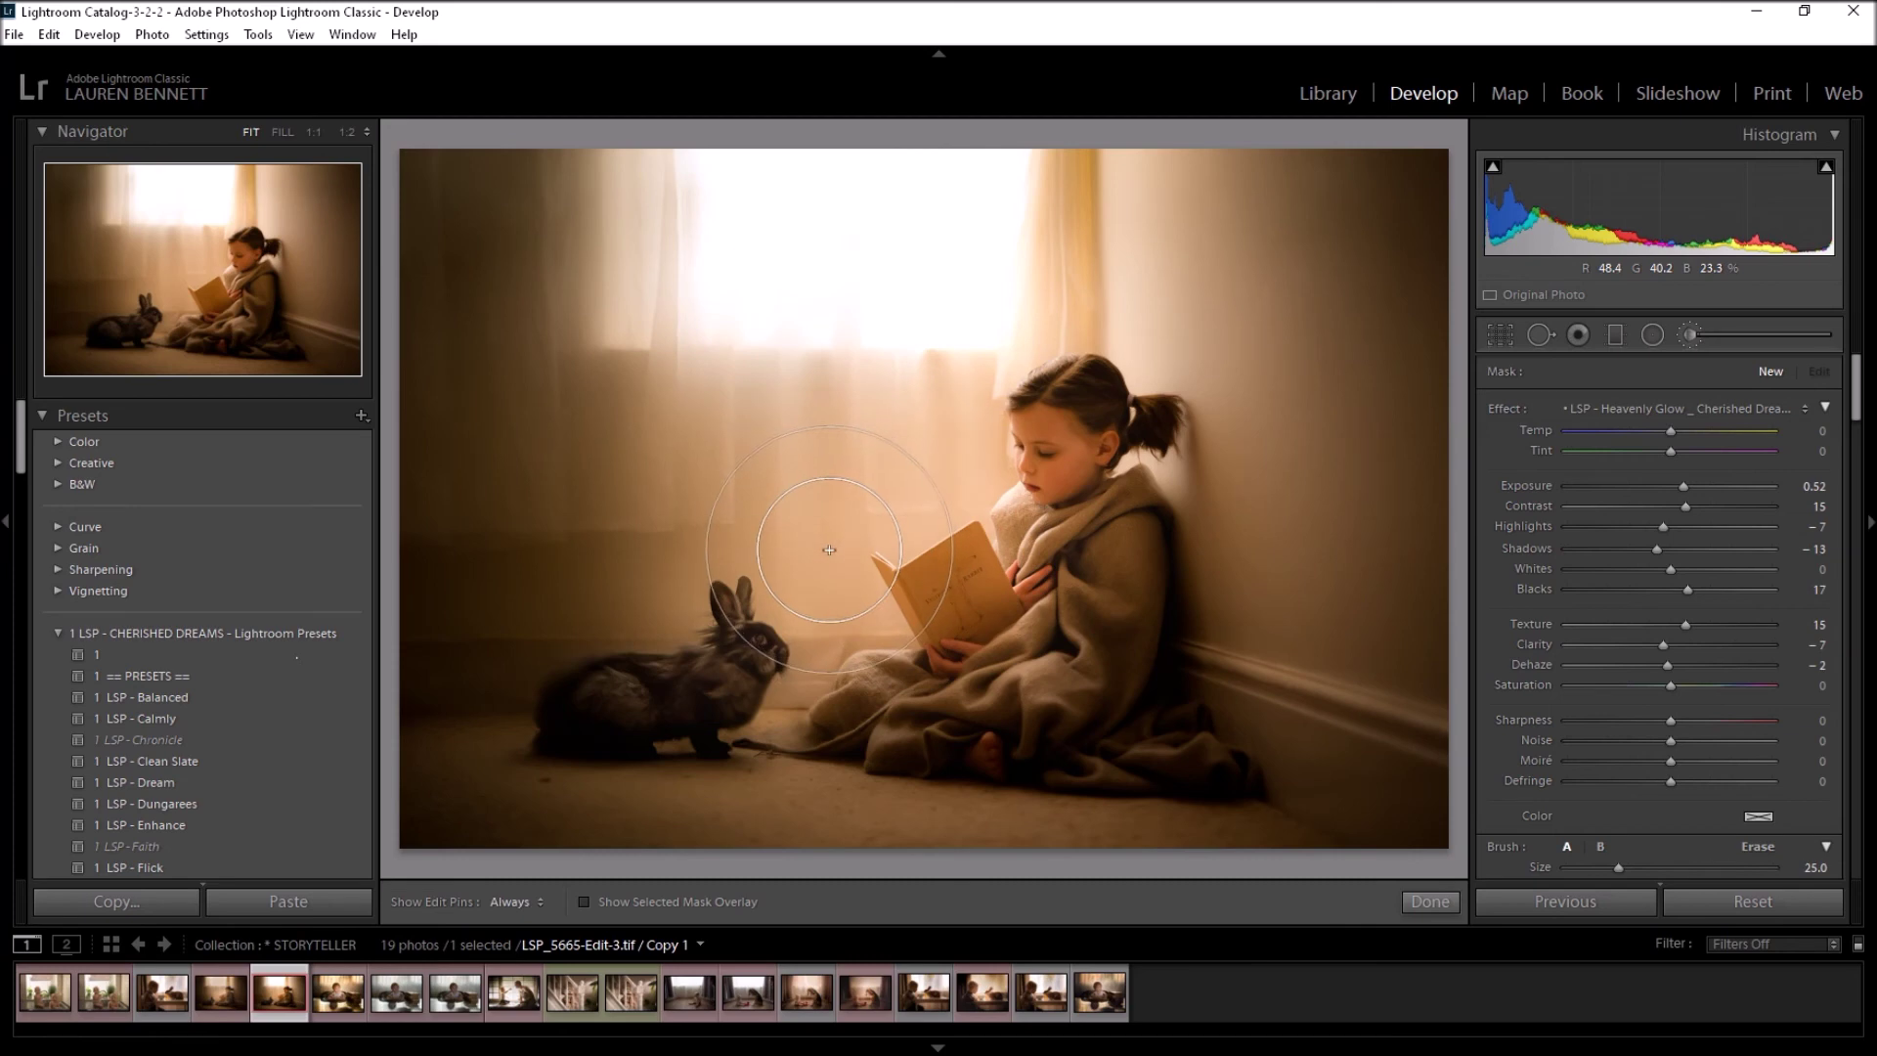
key("h")
Step: Add a new brush adjustment with the LSP - Dark Deep effect on the lower-right corner
left_click(1766, 371)
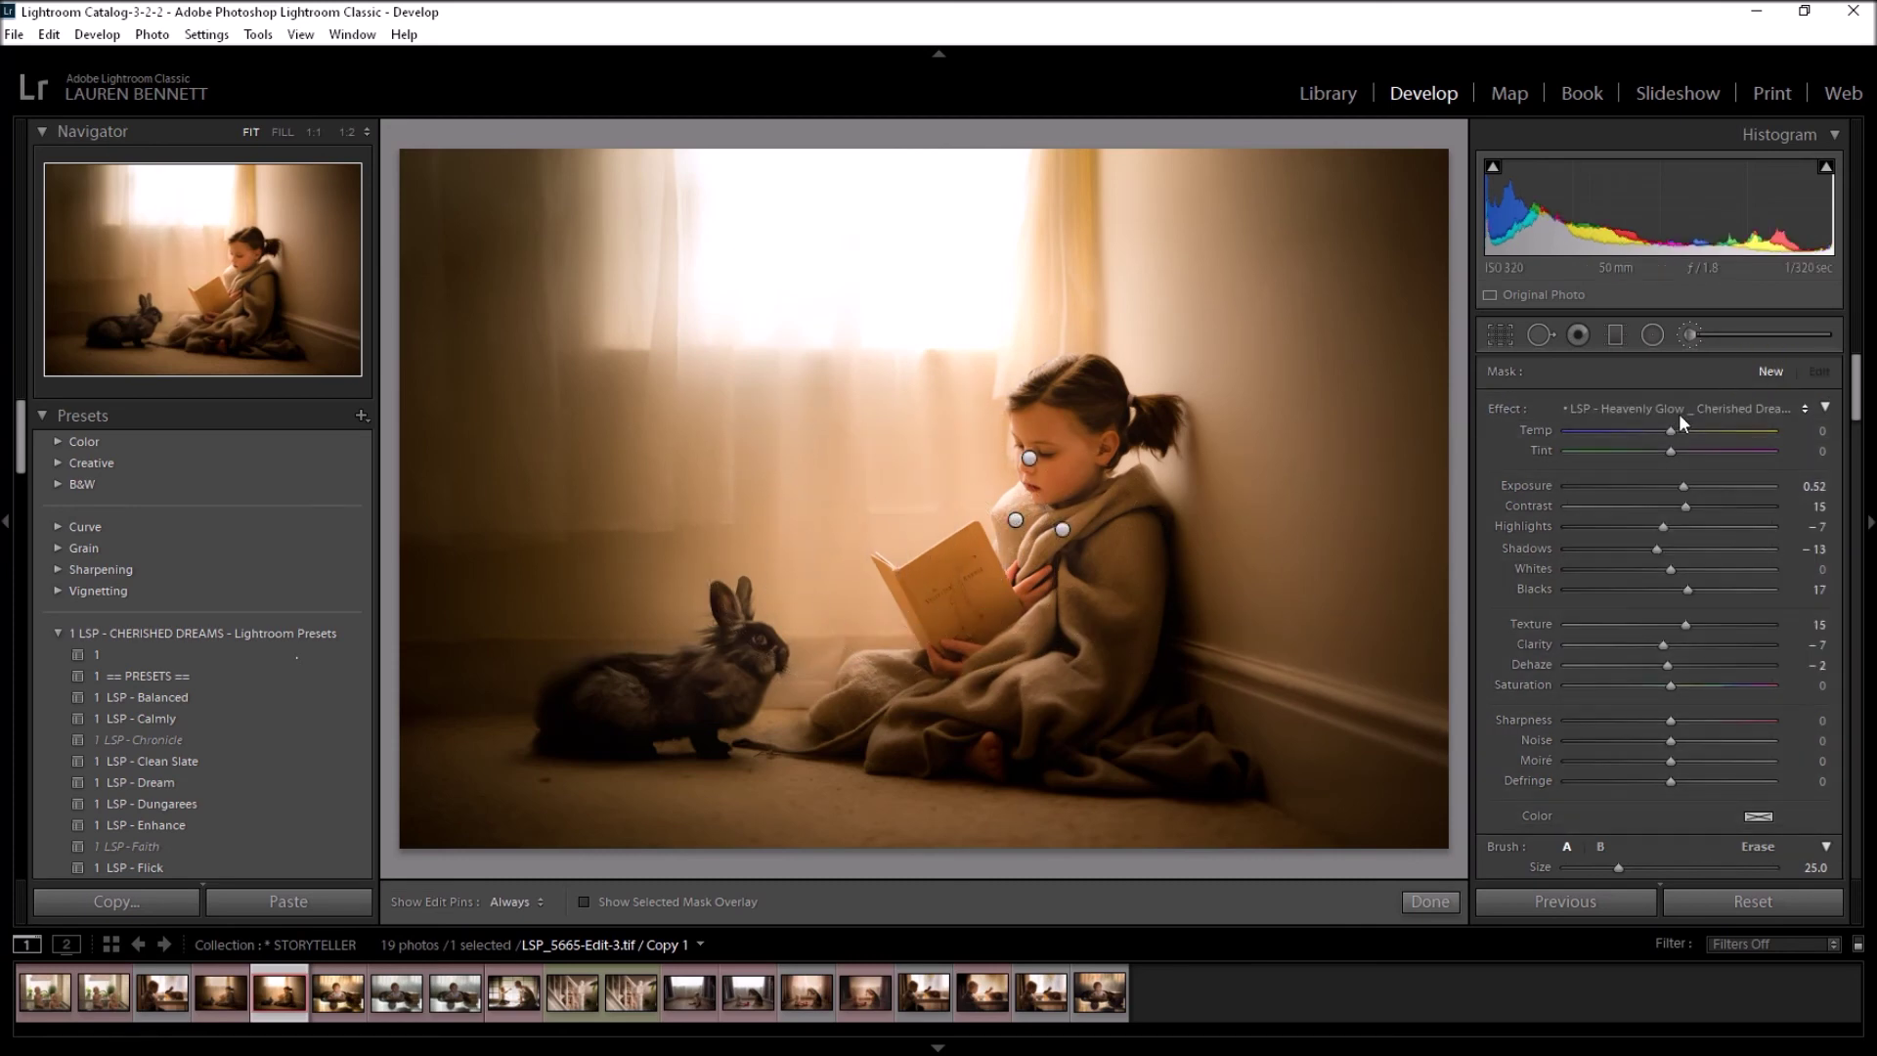
left_click(1681, 411)
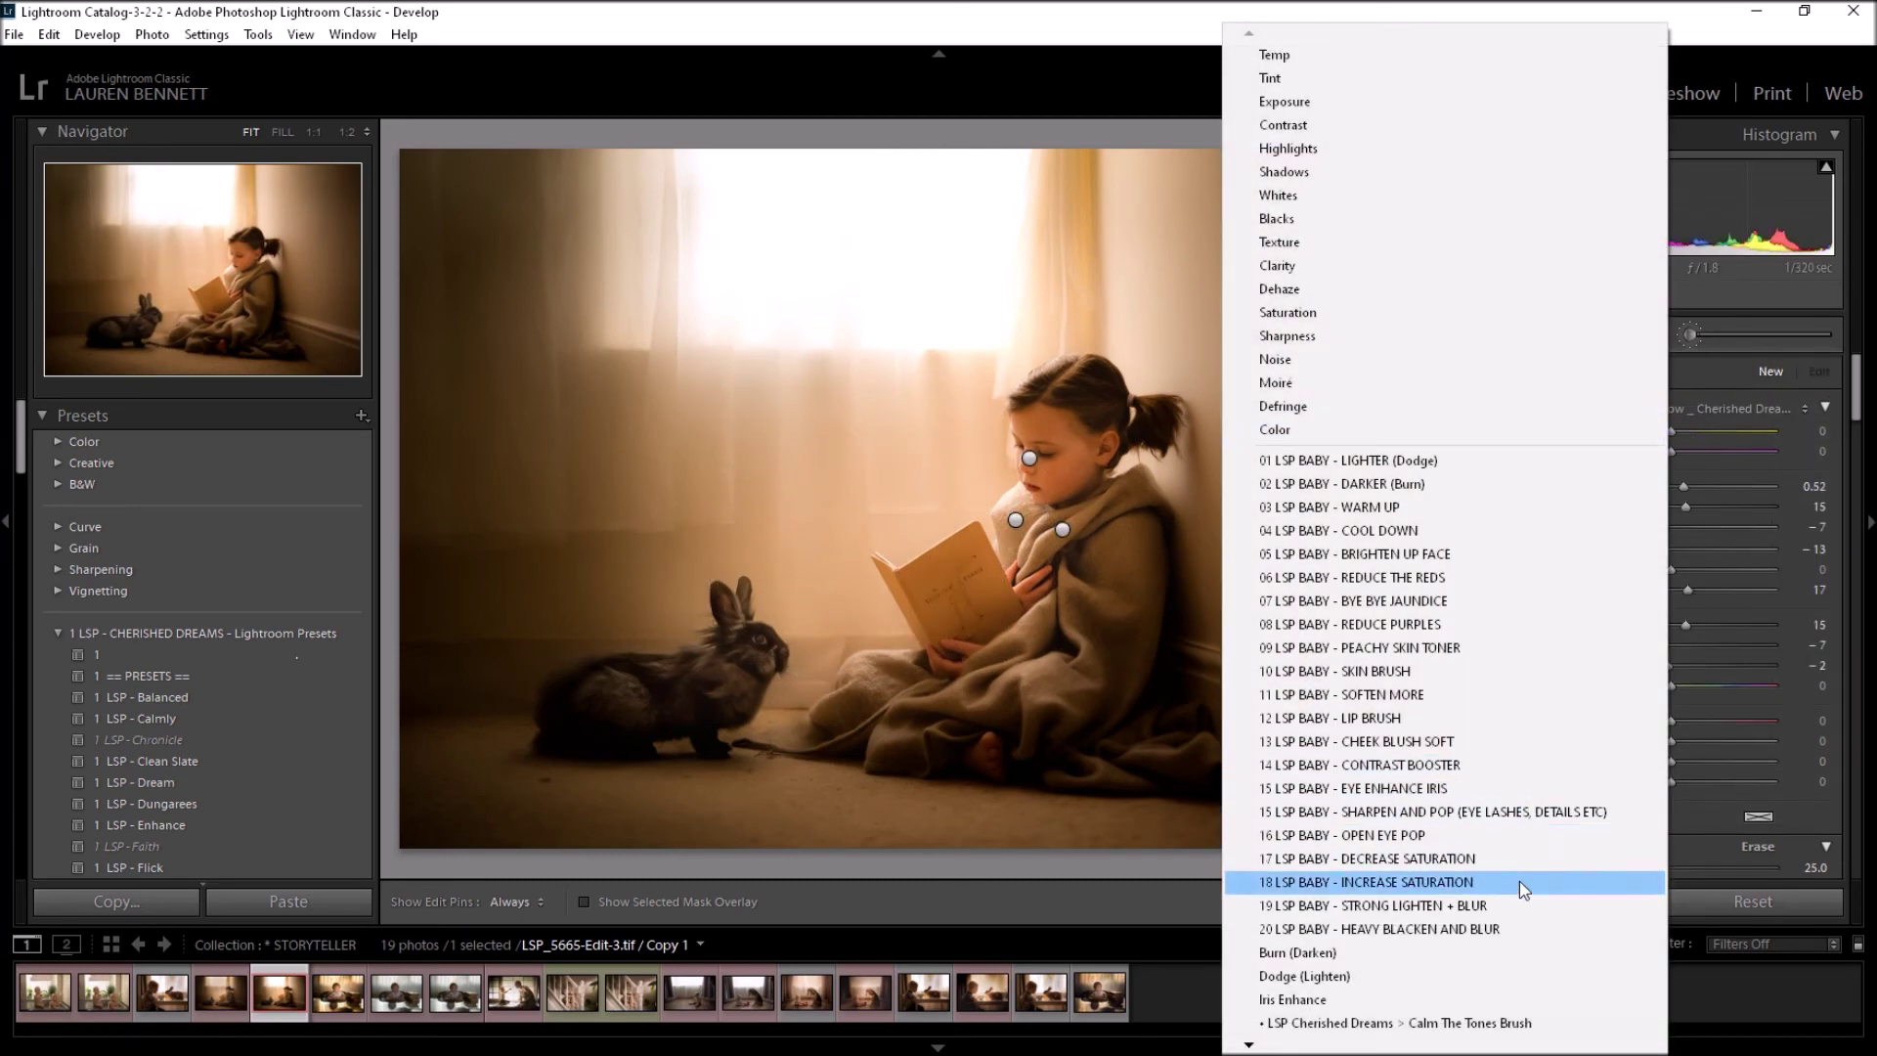
mouse_move(1499, 1046)
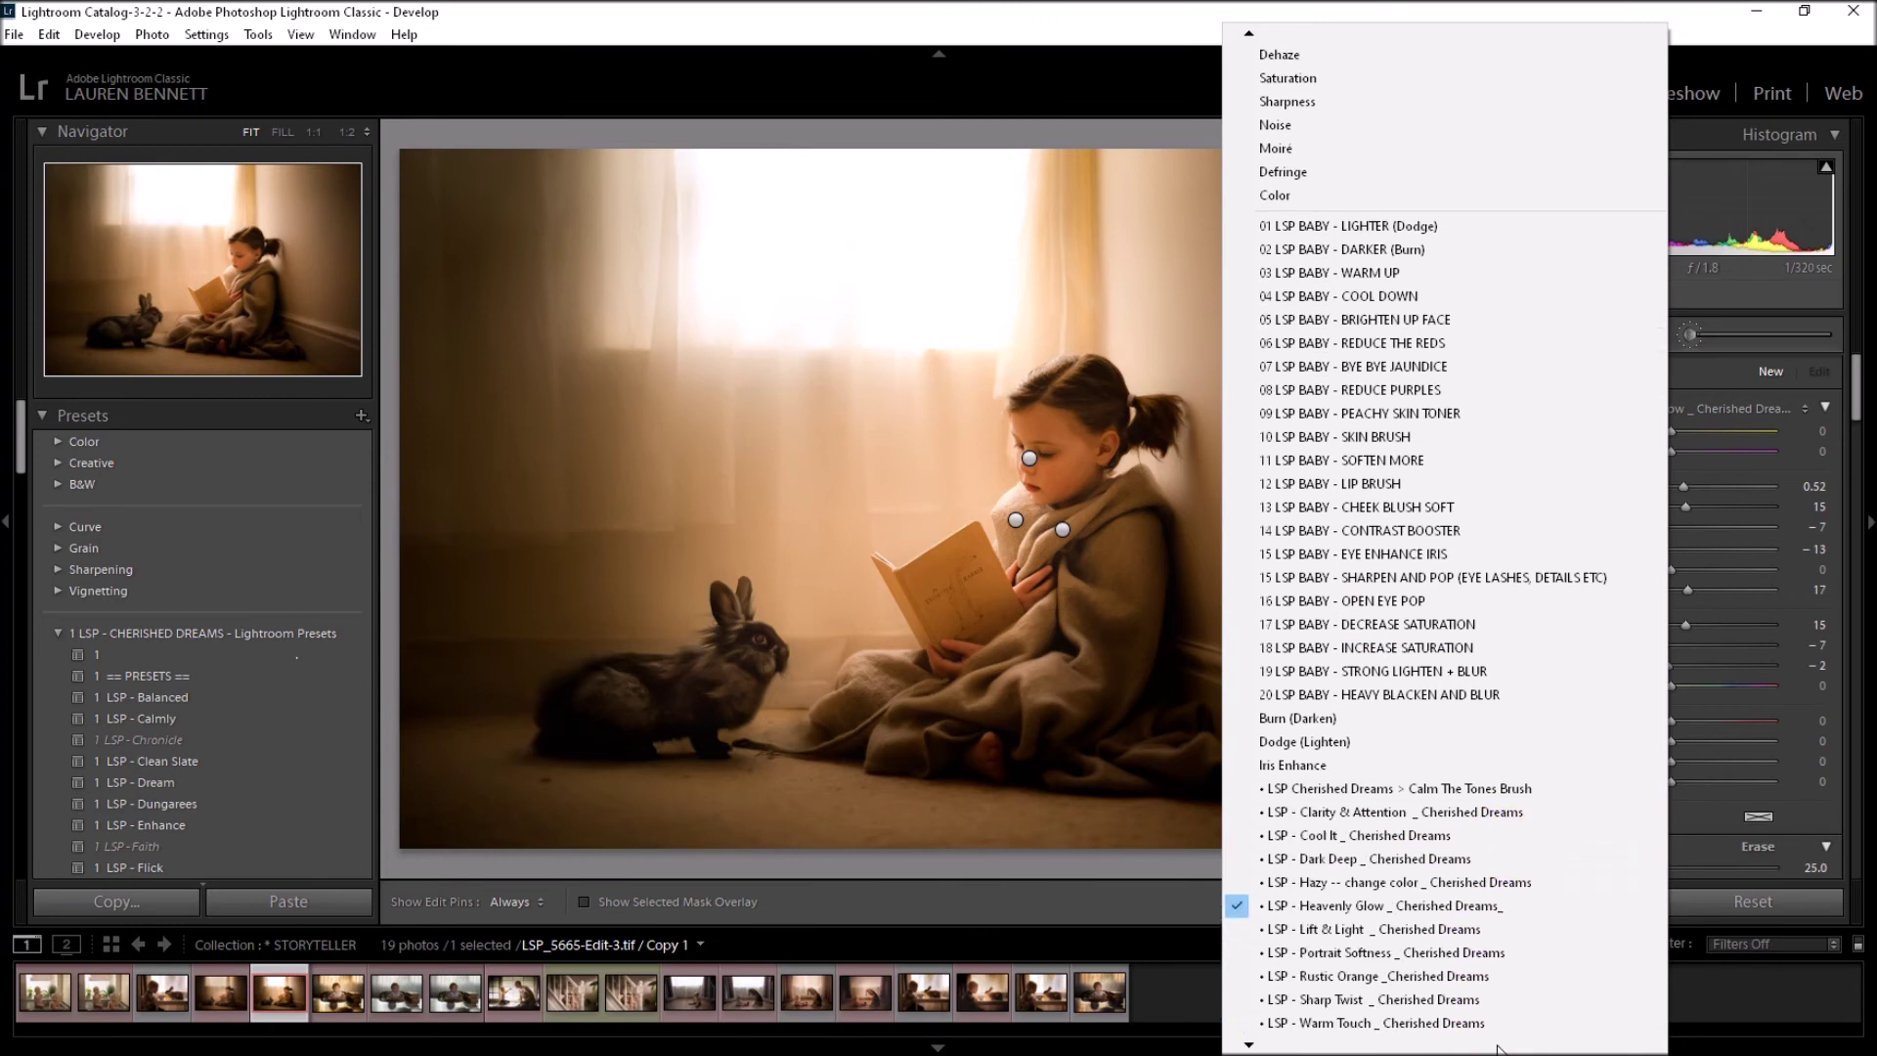
left_click(1369, 859)
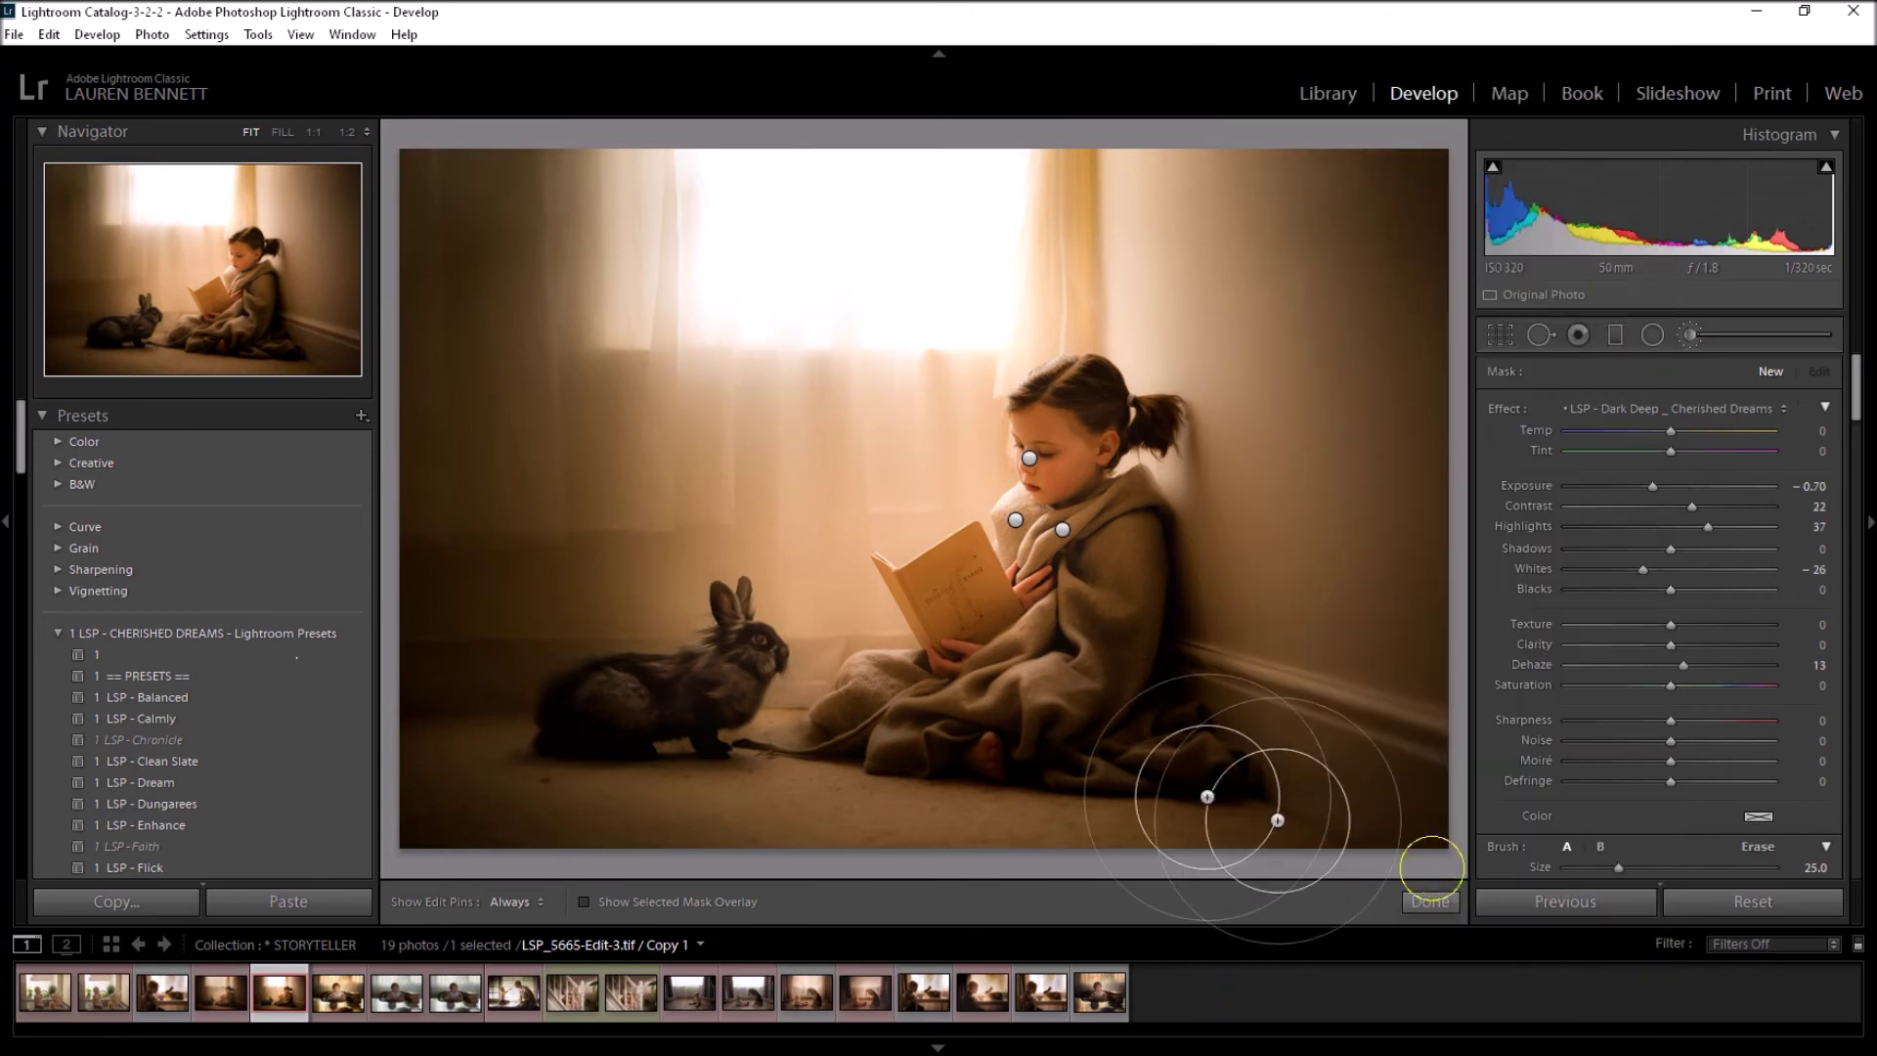
scroll(1217, 797, "up", 7)
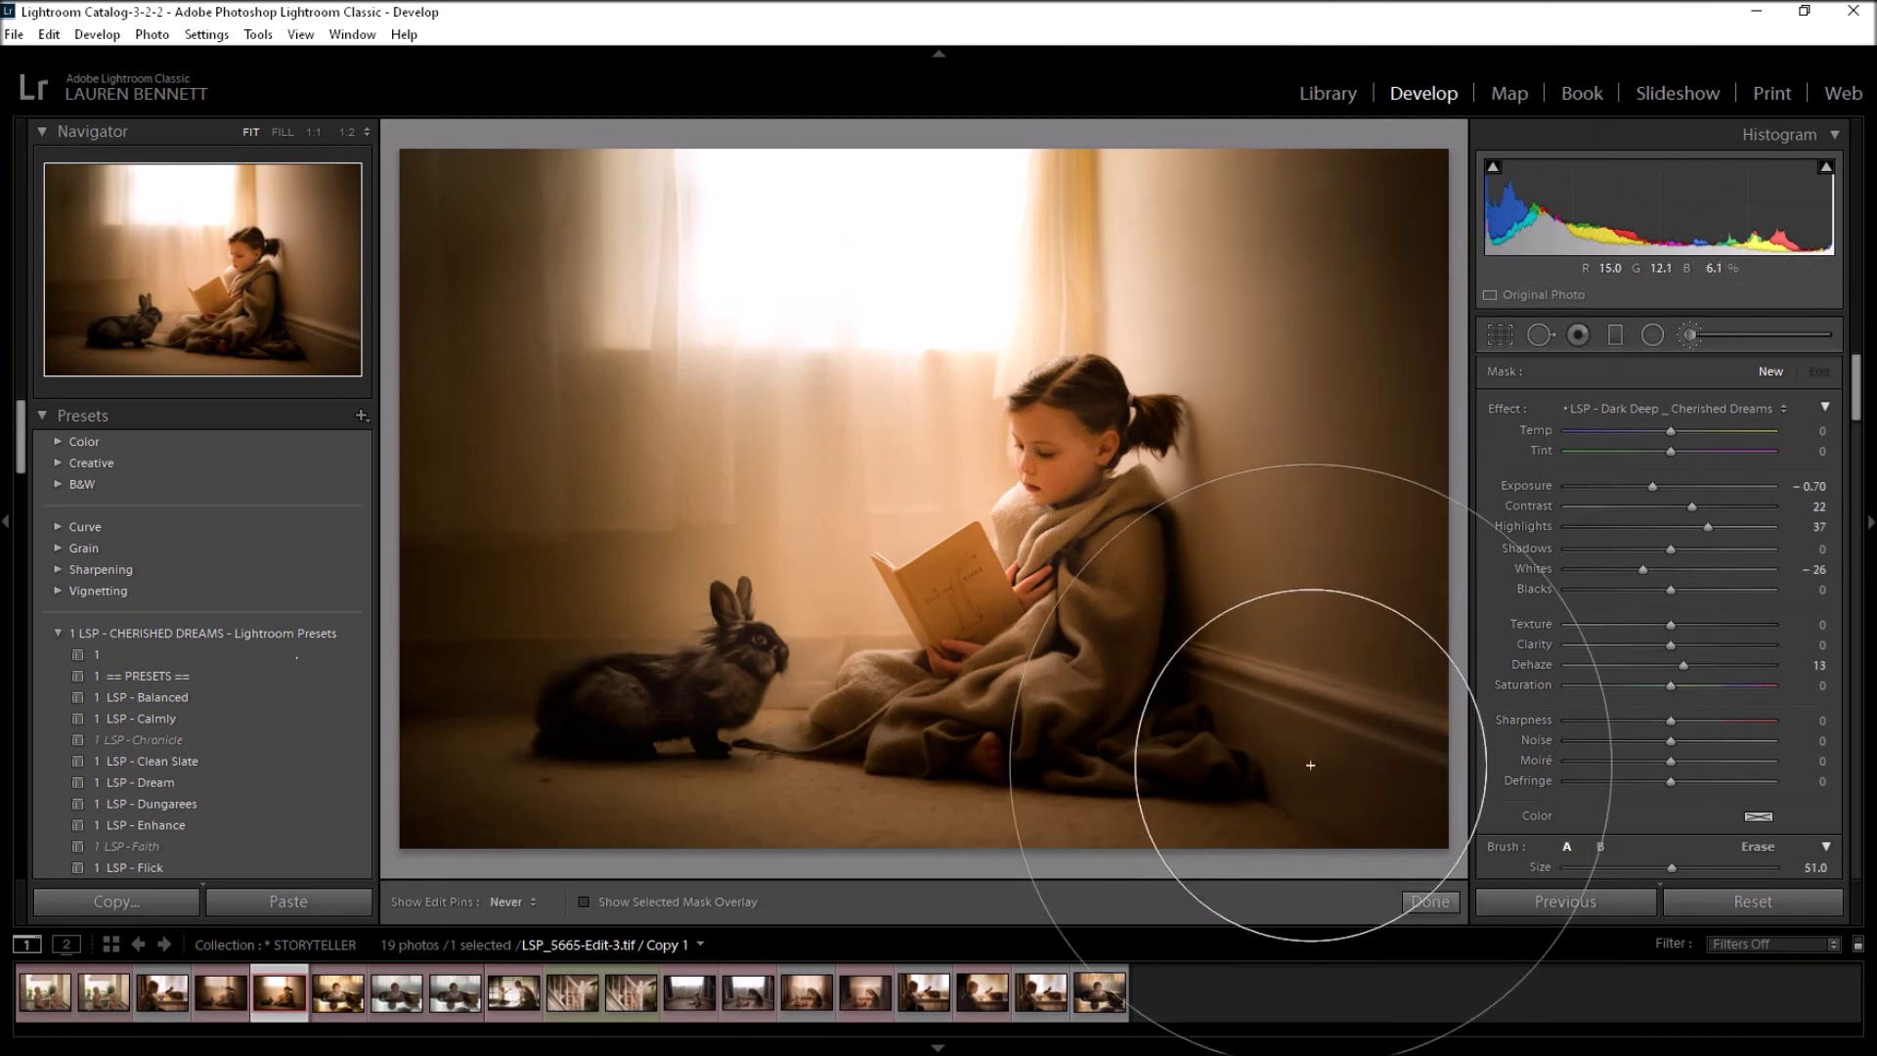
key("h")
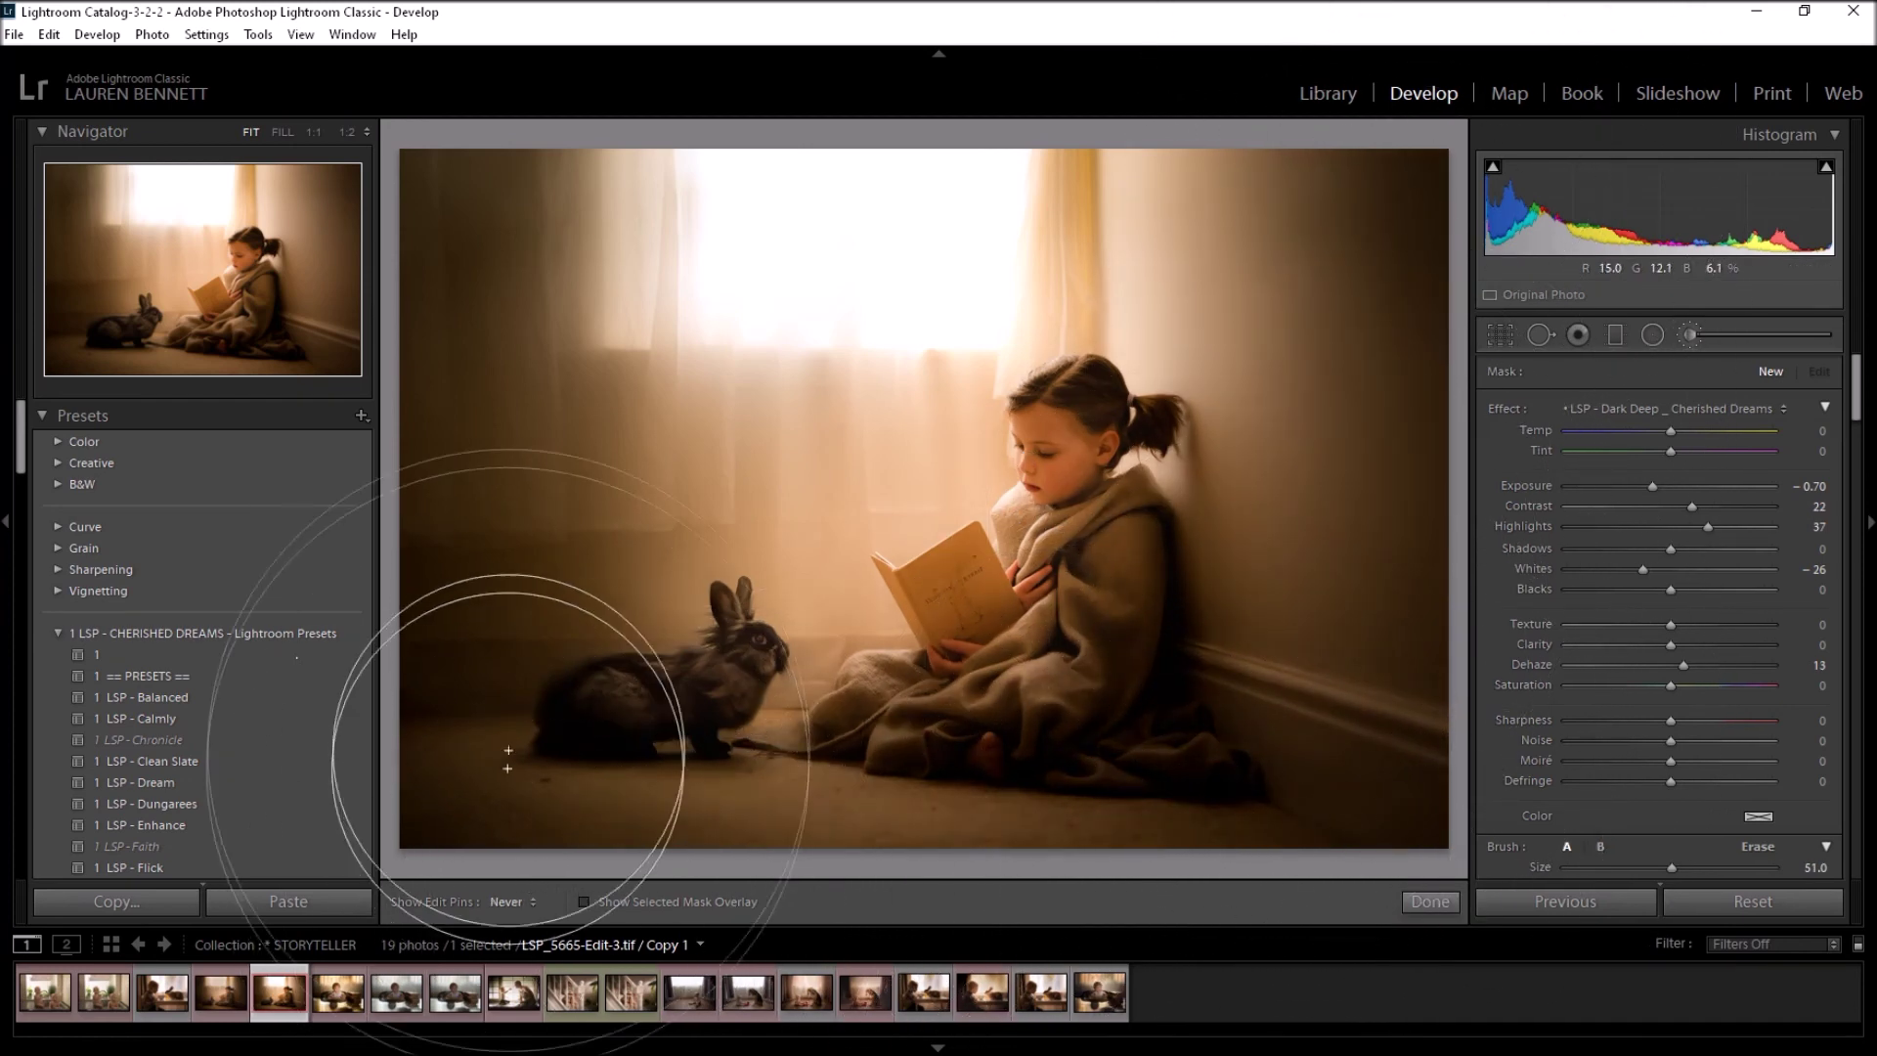
key("h")
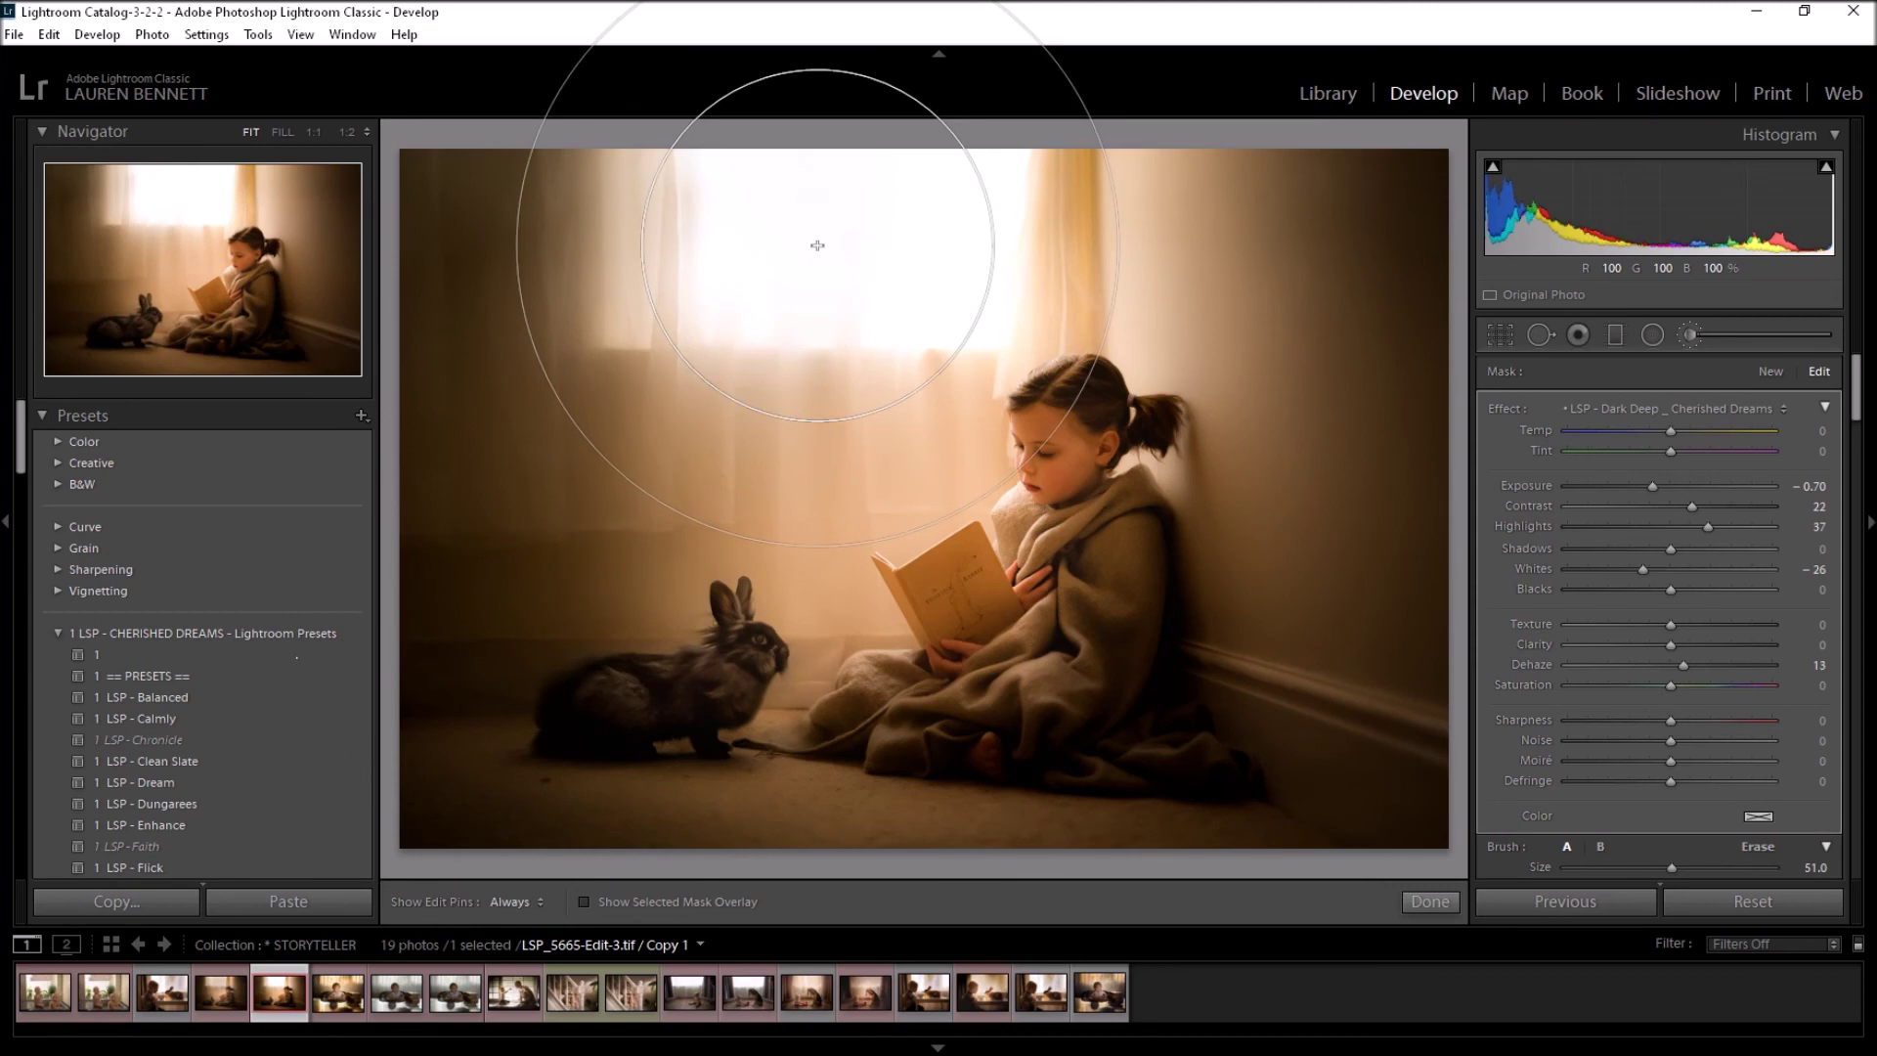
Step: Add a new Cherished Dreams Calm The Tones Brush adjustment at size 18 beside the girl's face
left_click(1770, 371)
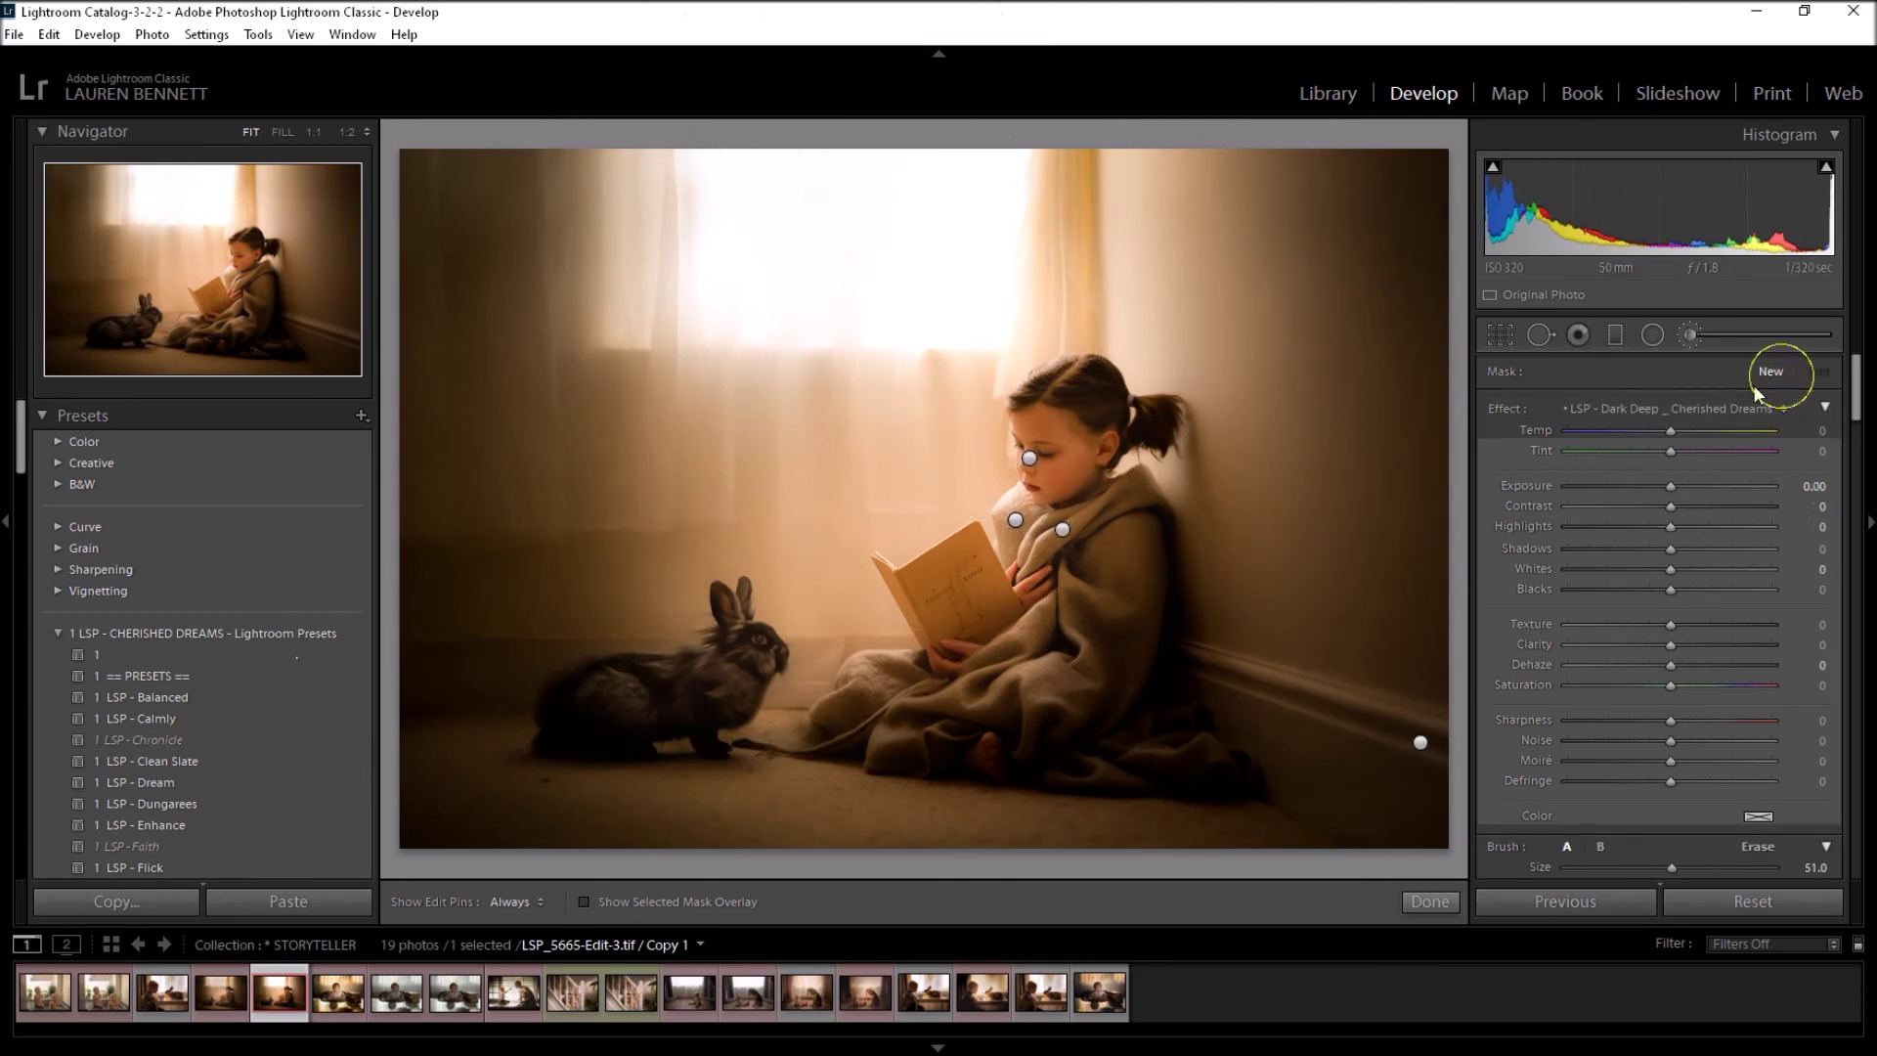
left_click(1721, 411)
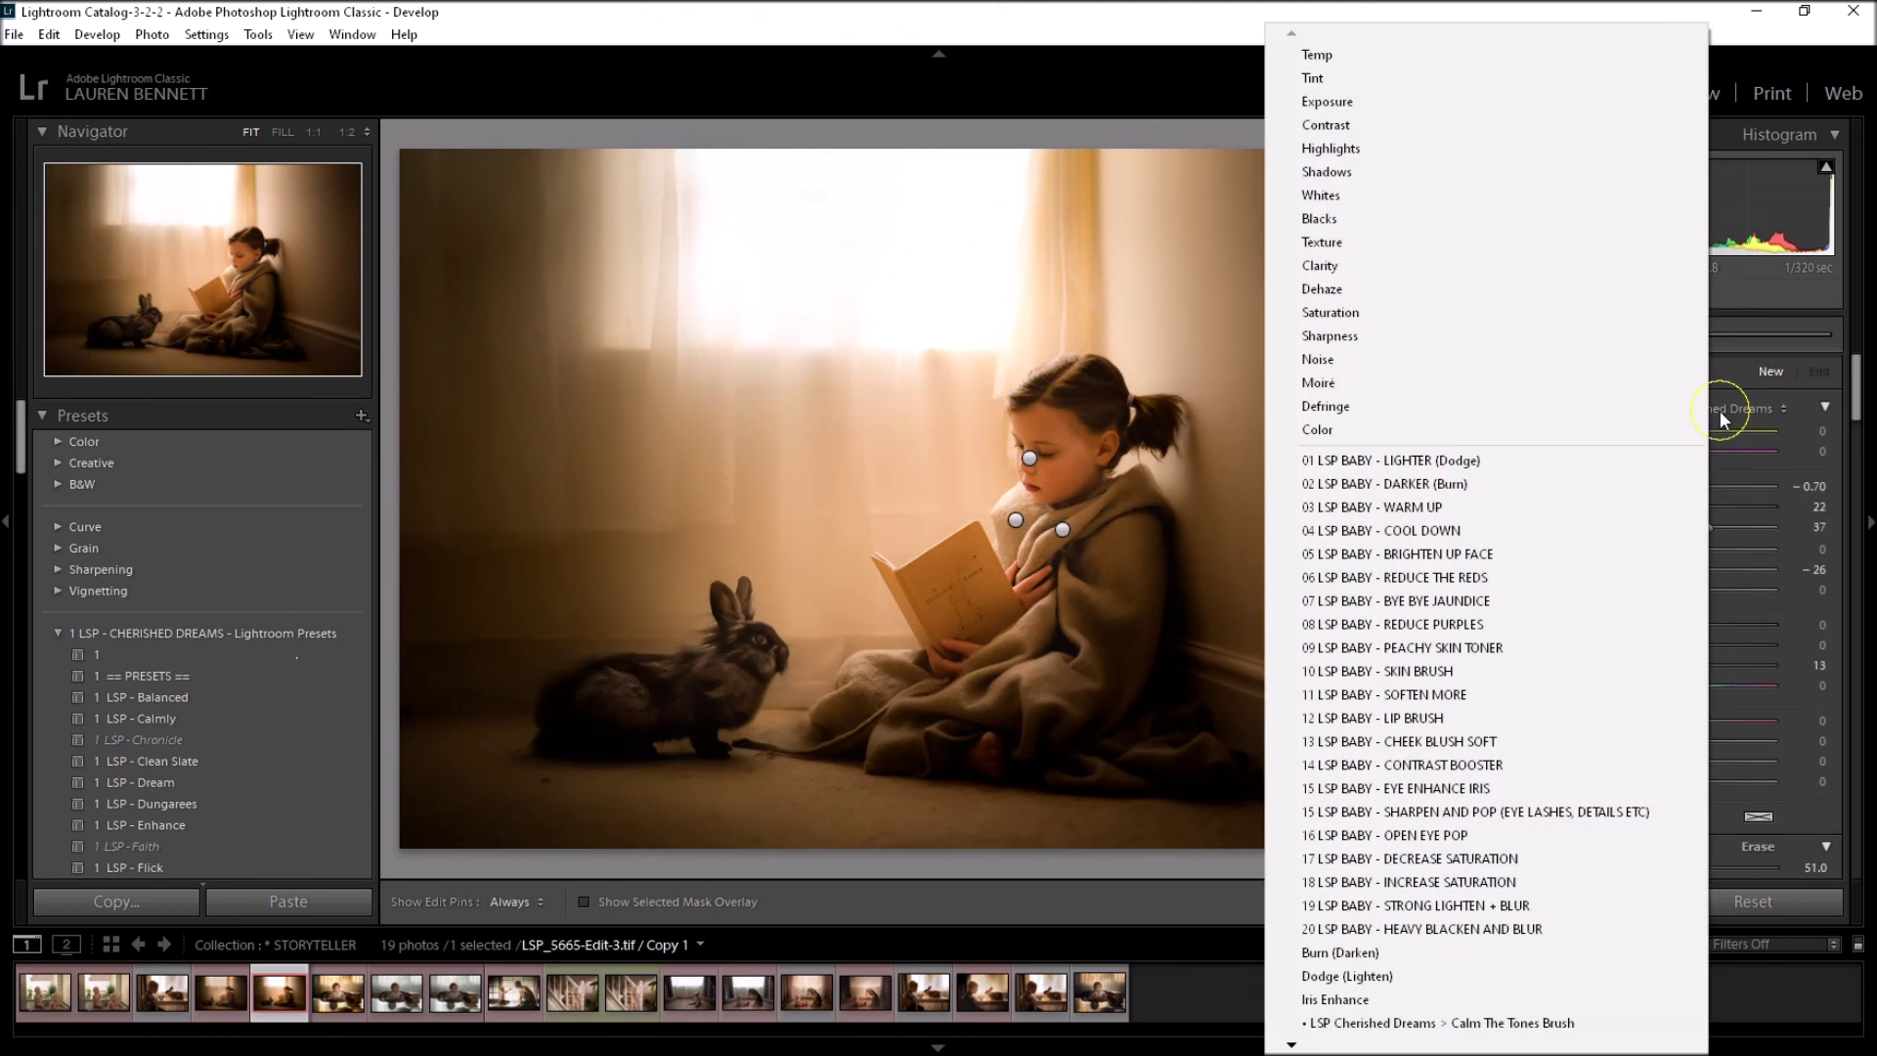
left_click(1494, 1023)
scroll(1142, 618, "down", 5)
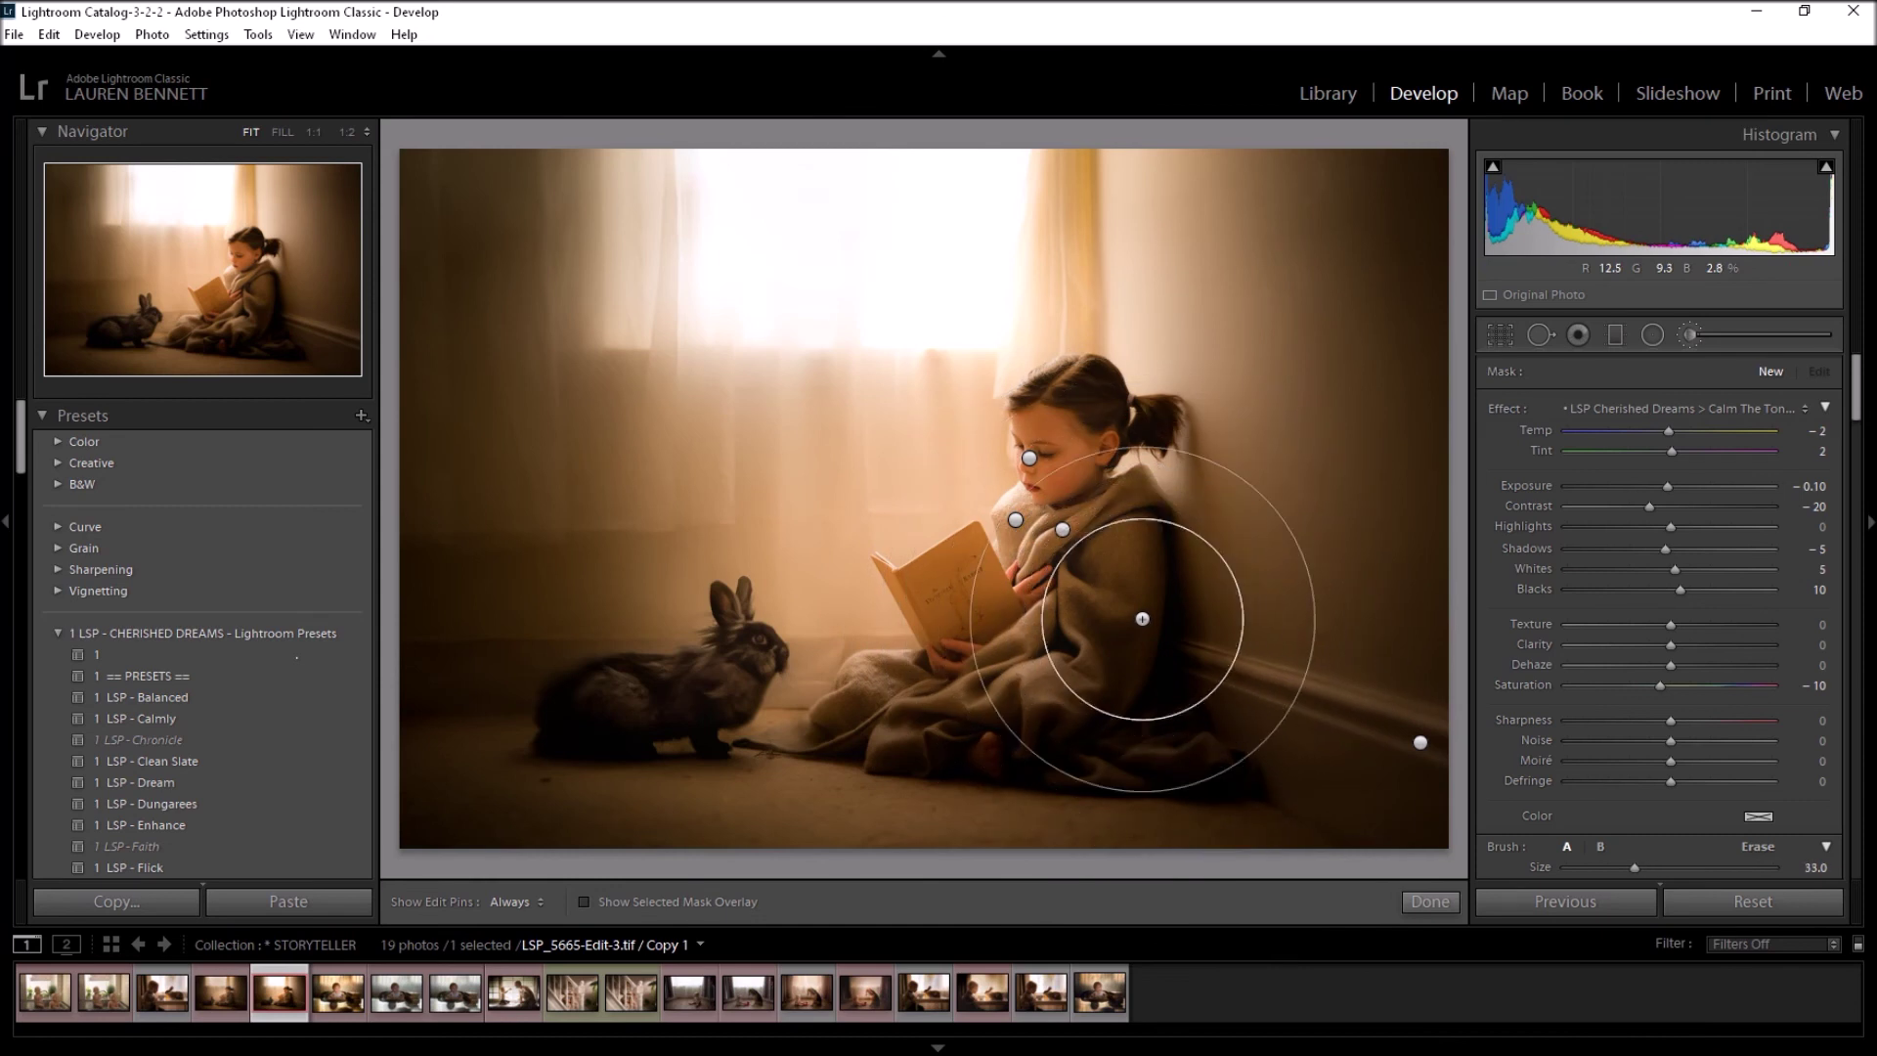
scroll(1142, 618, "down", 3)
key("h")
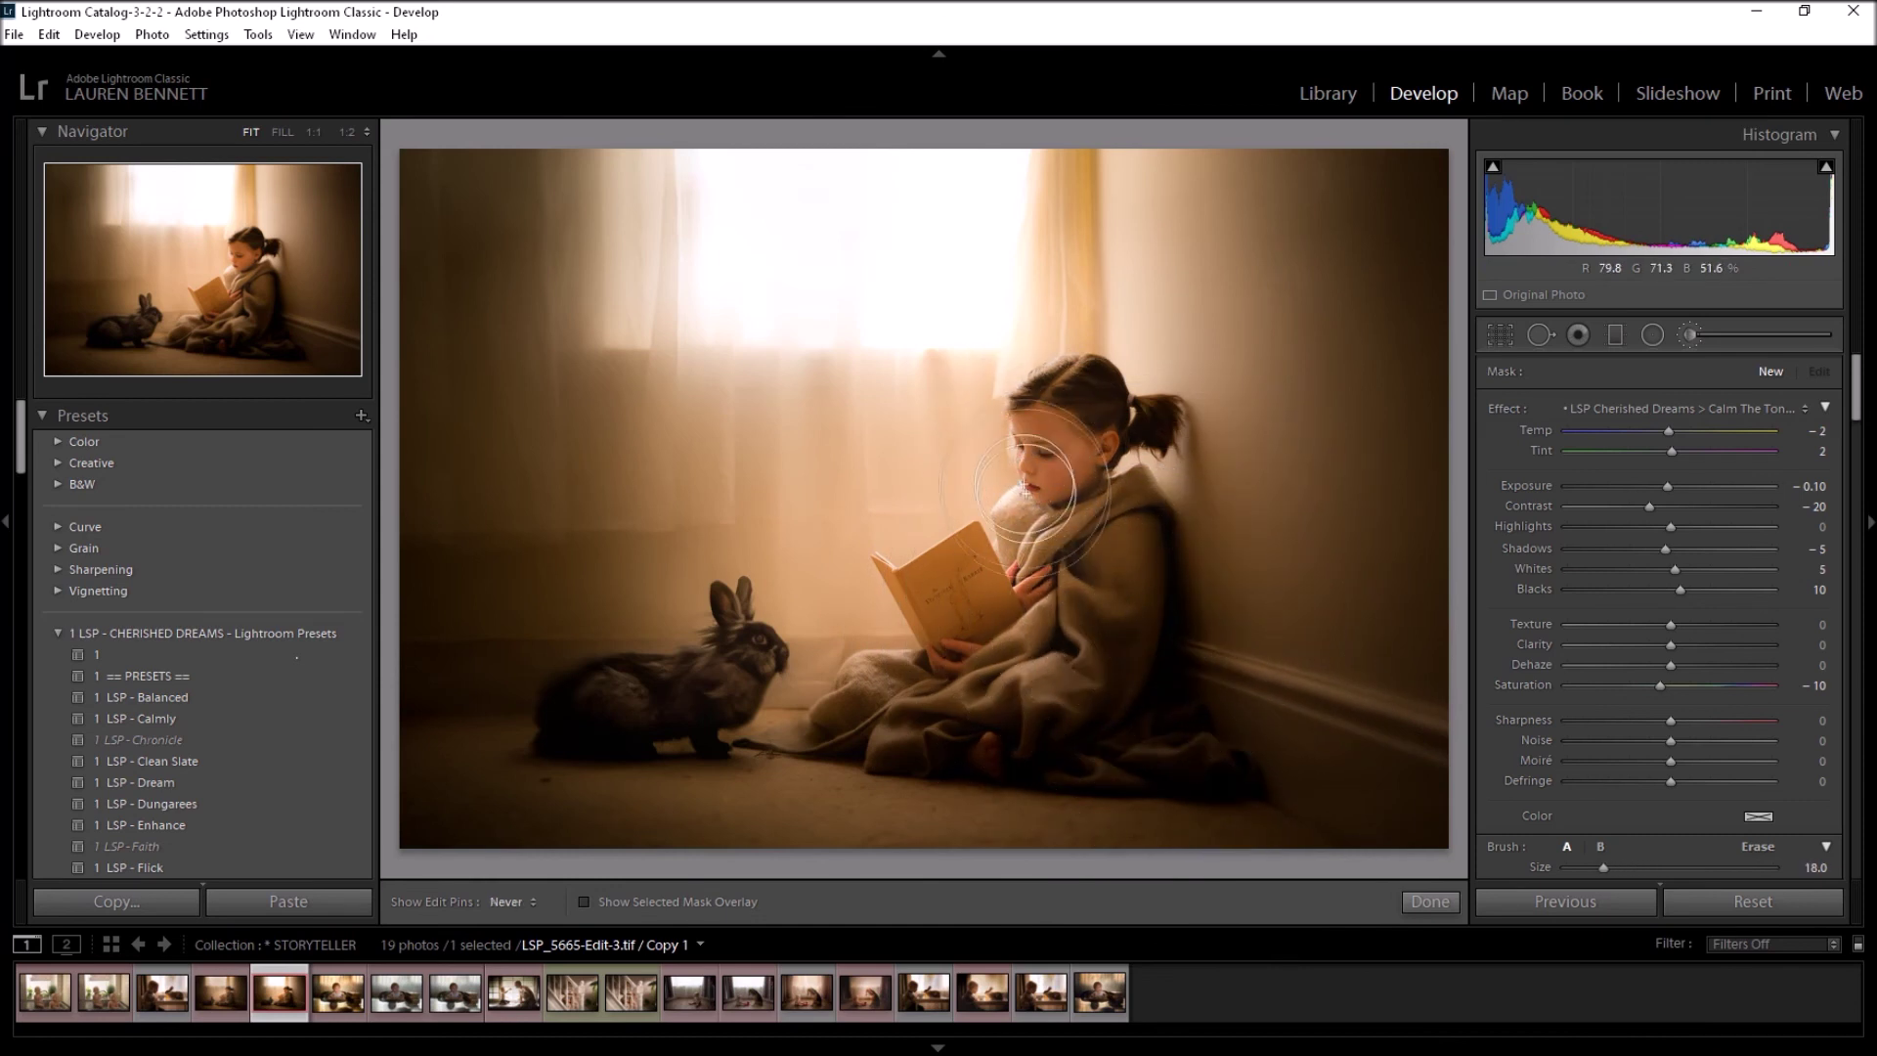
key("h")
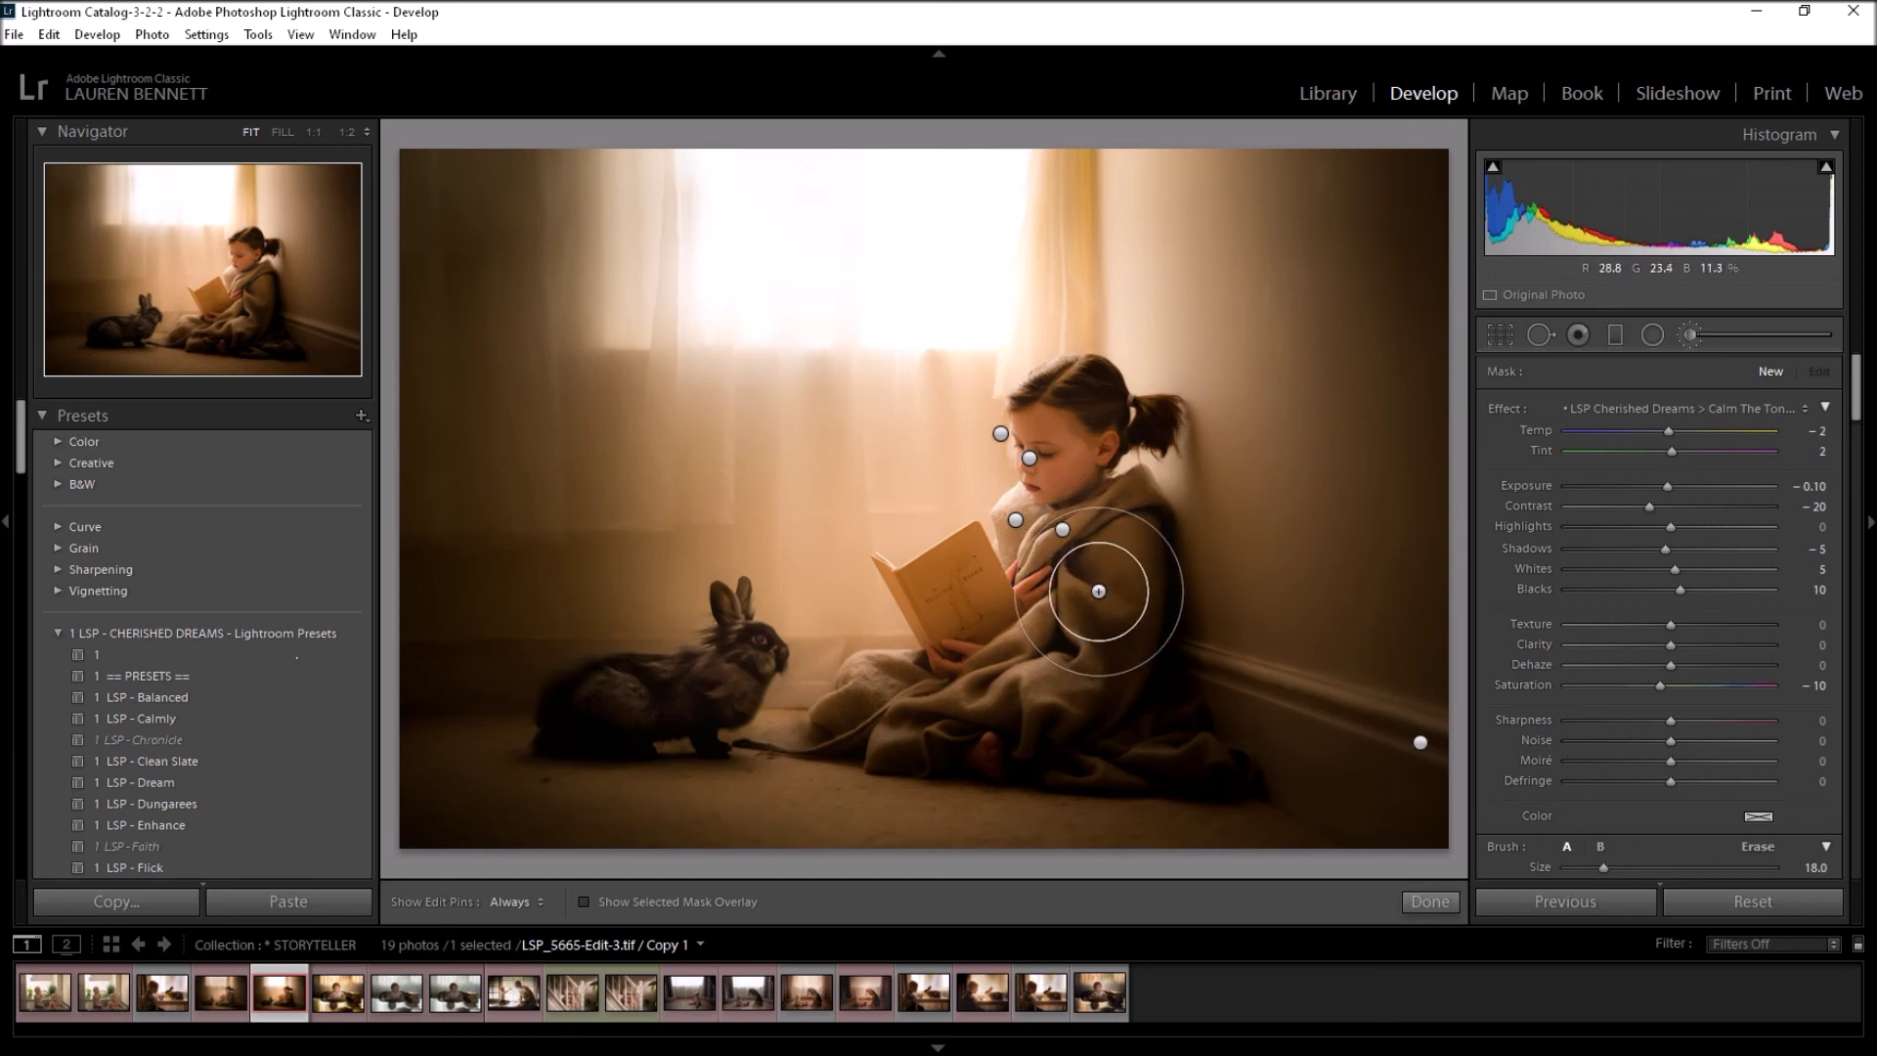
Step: Review the Dark Deep and Lift & Light pins, then erase the Heavenly Glow mask from the wall
left_click(1421, 745)
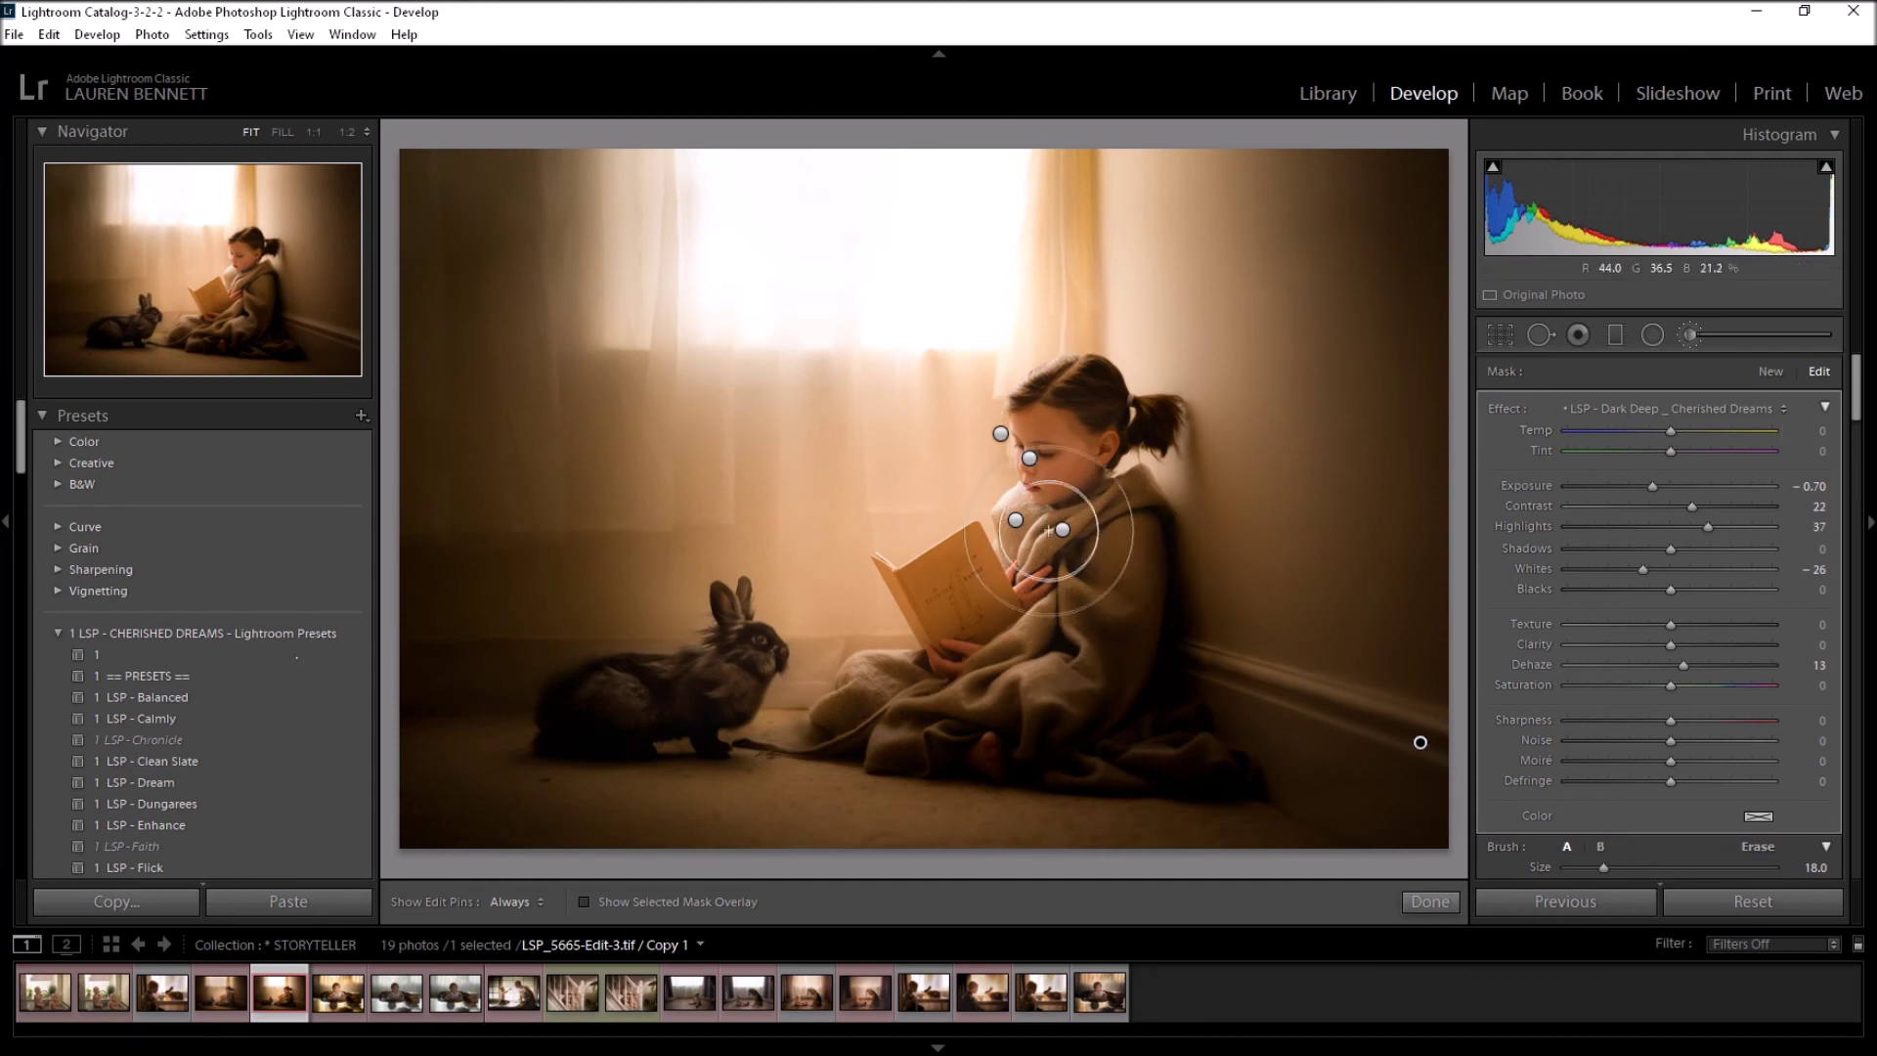
left_click(1062, 529)
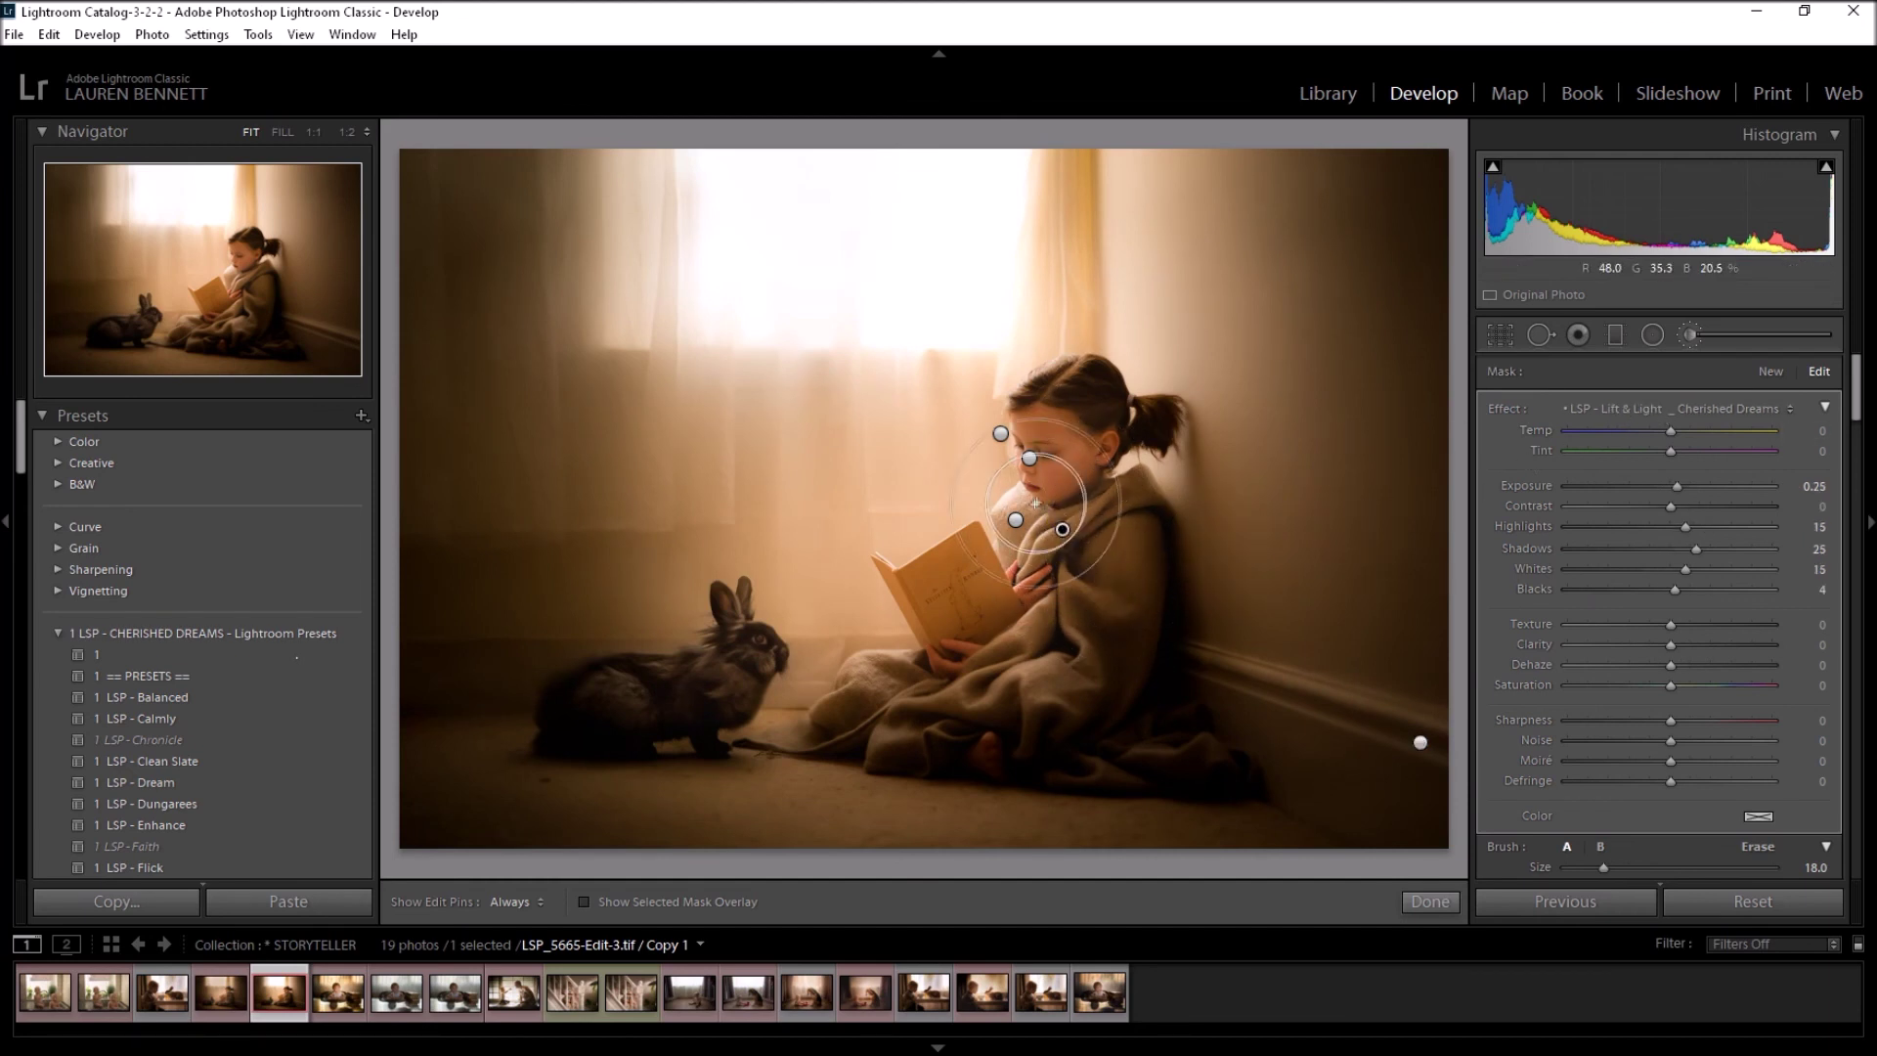
left_click(1016, 519)
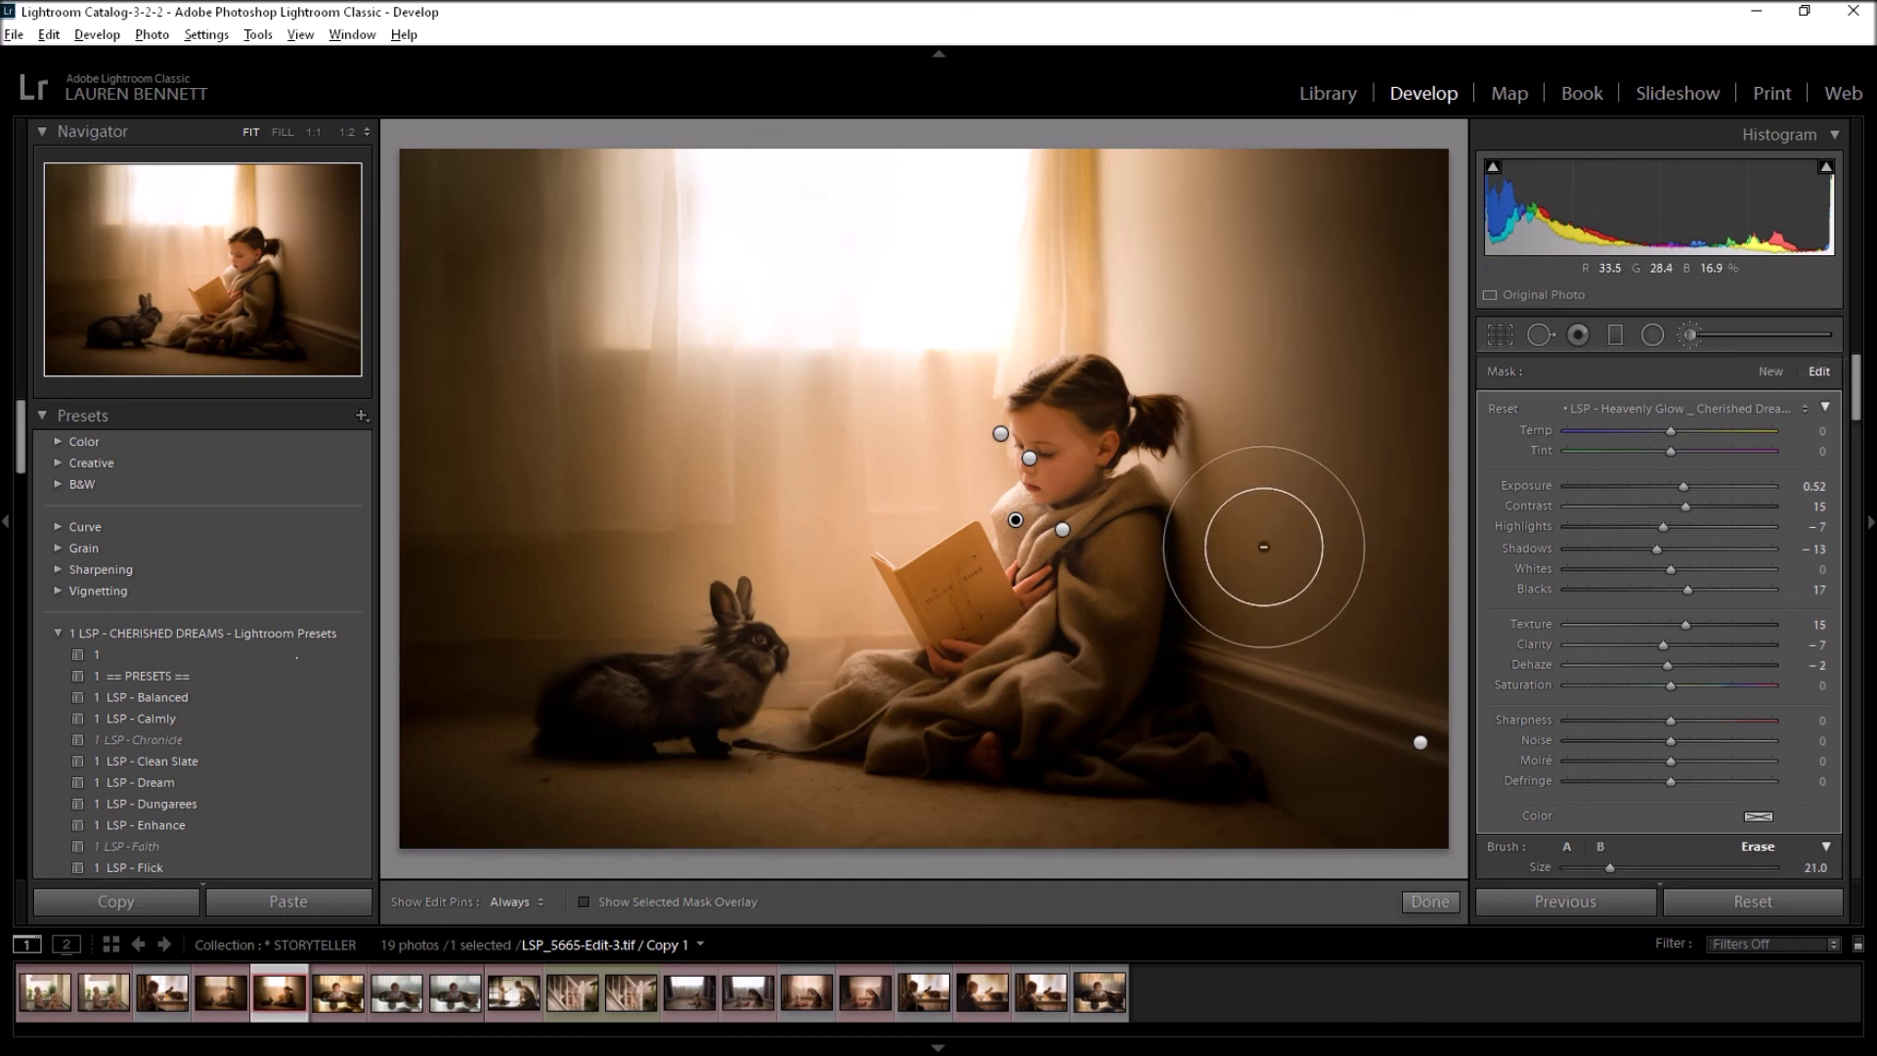
key("alt")
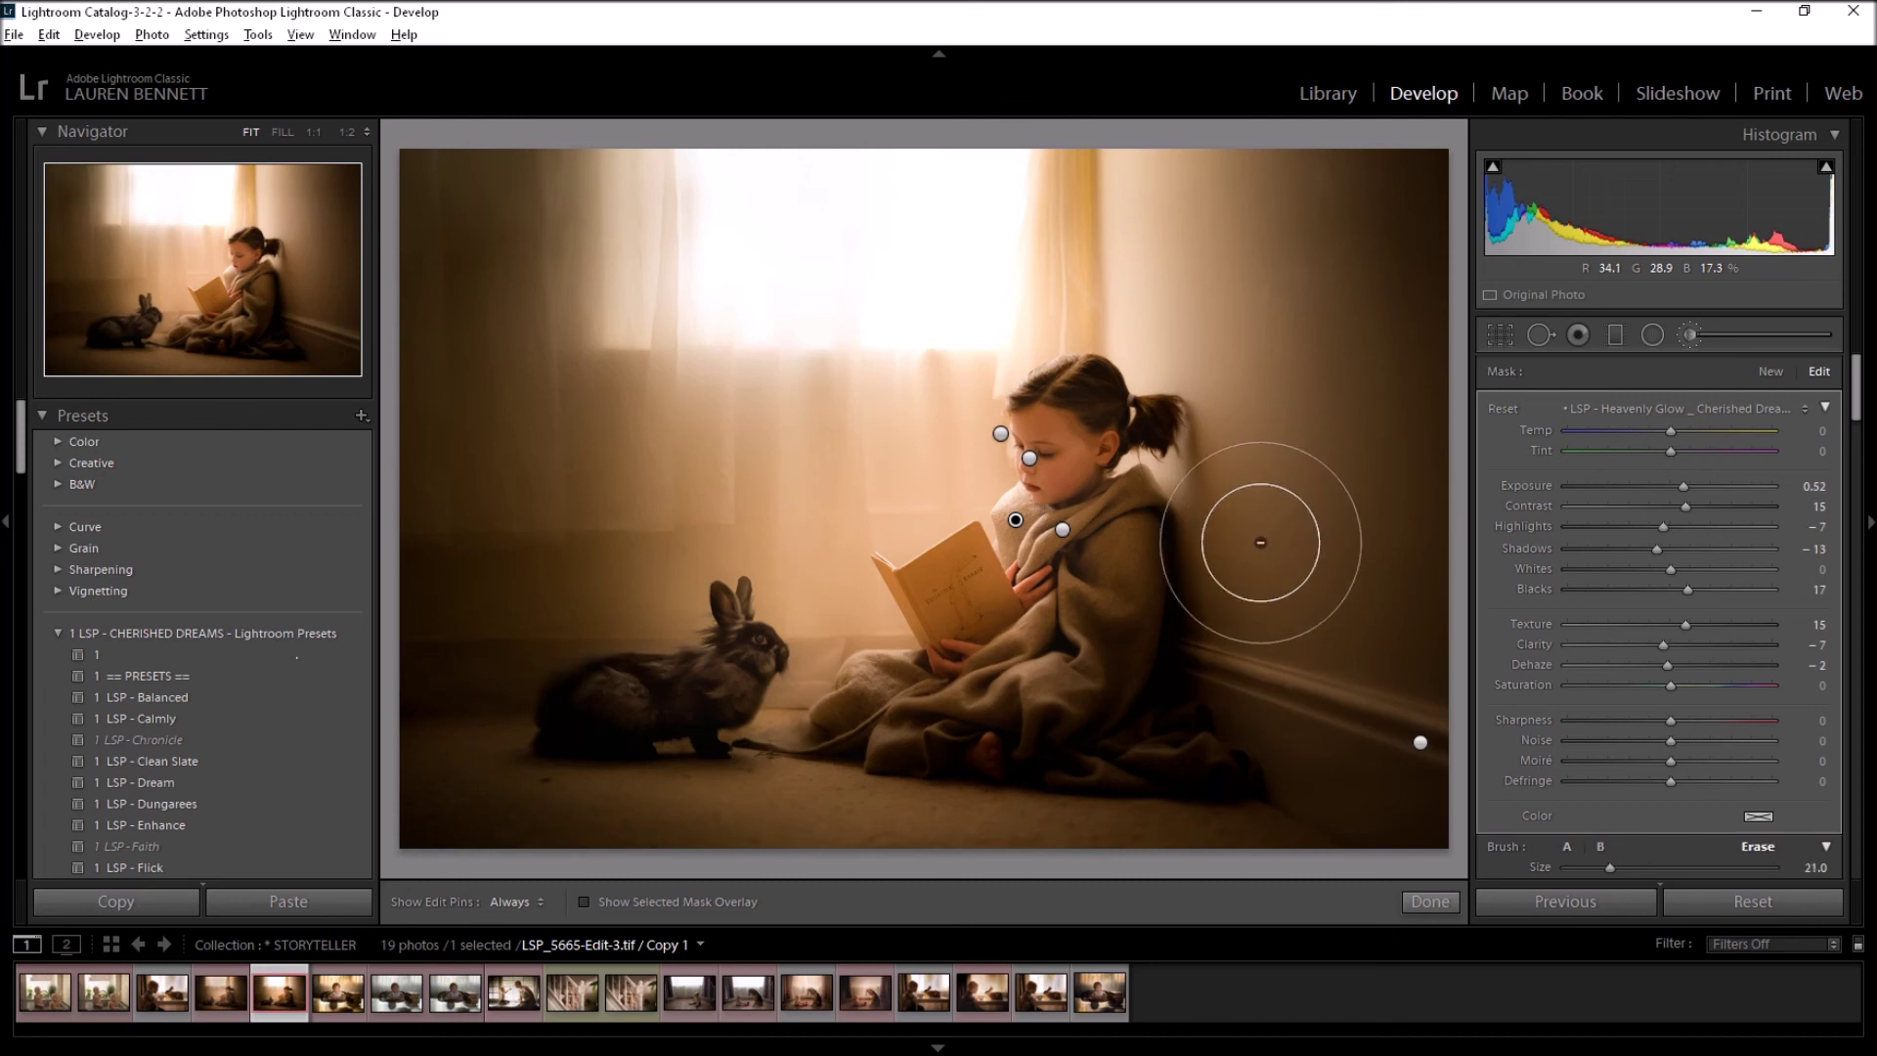
key("alt")
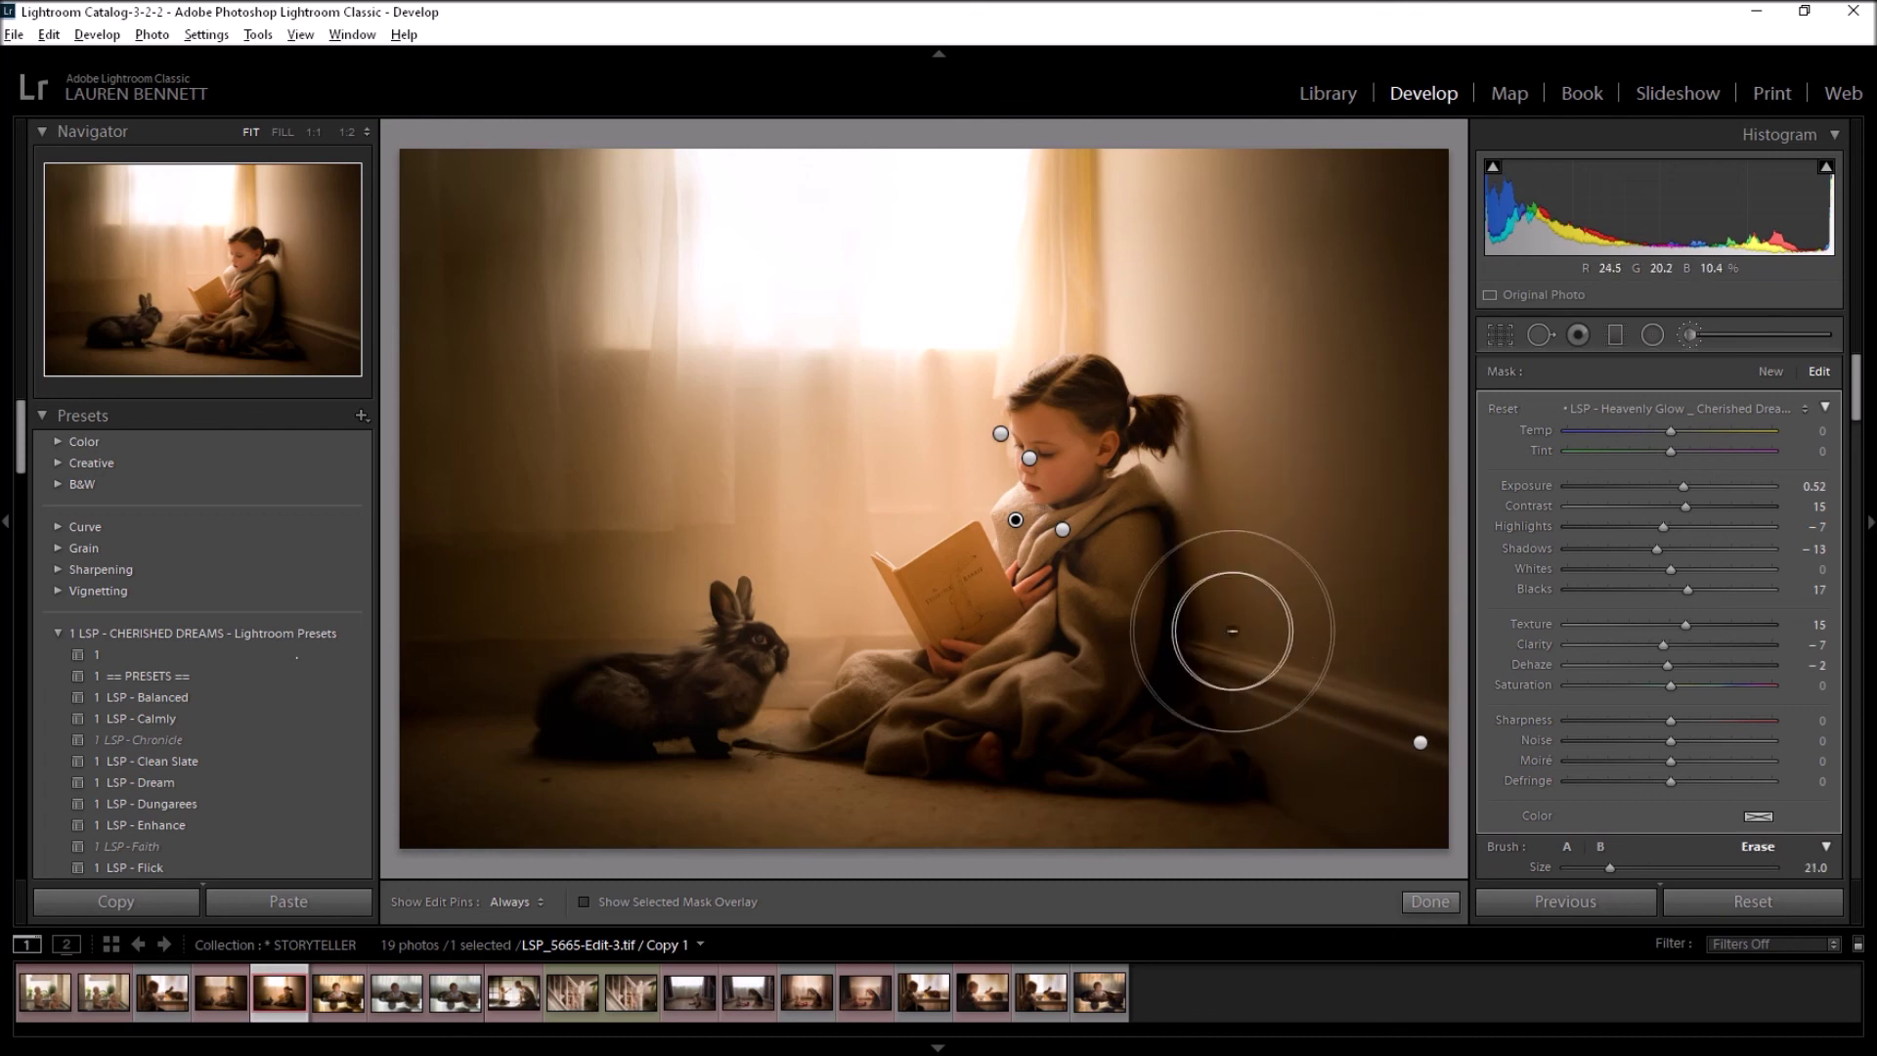
Step: Close the Adjustment Brush and preview the LSP - Calmly preset on the photo
left_click(1692, 334)
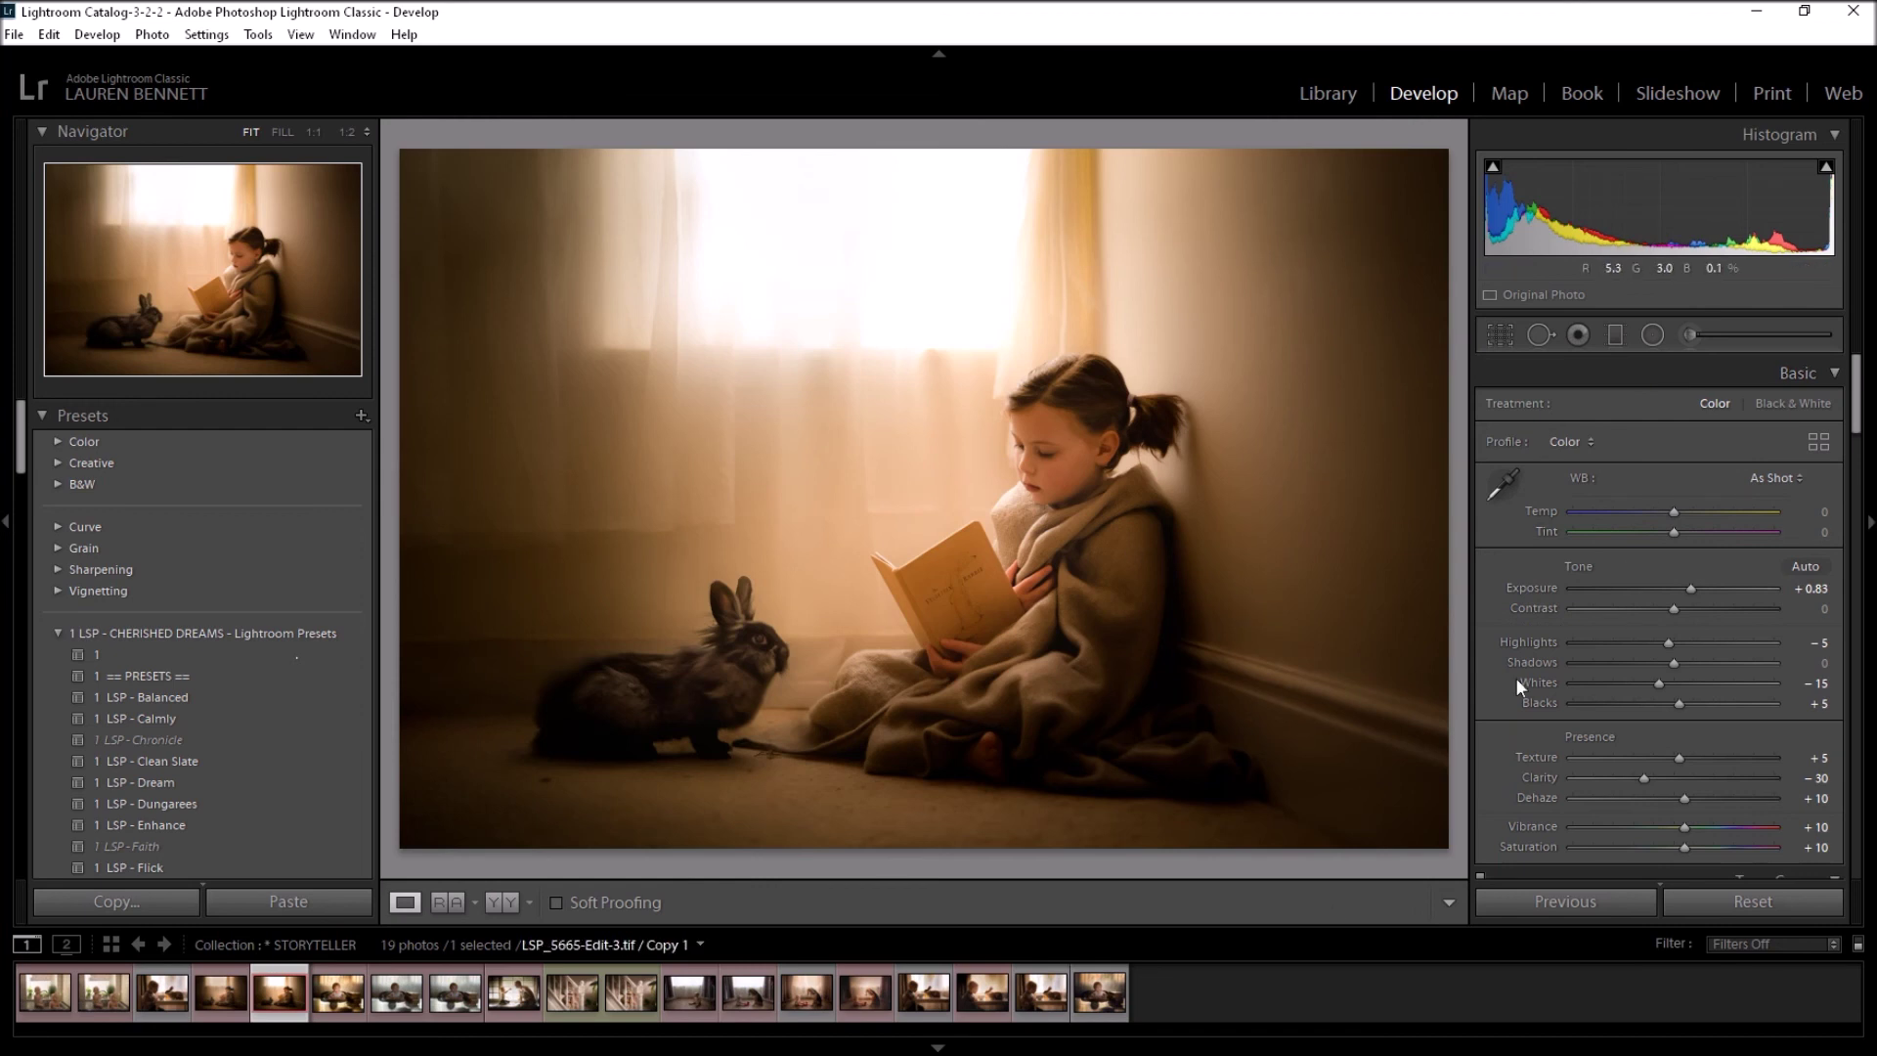
left_click(1692, 337)
left_click(1693, 337)
left_click(176, 729)
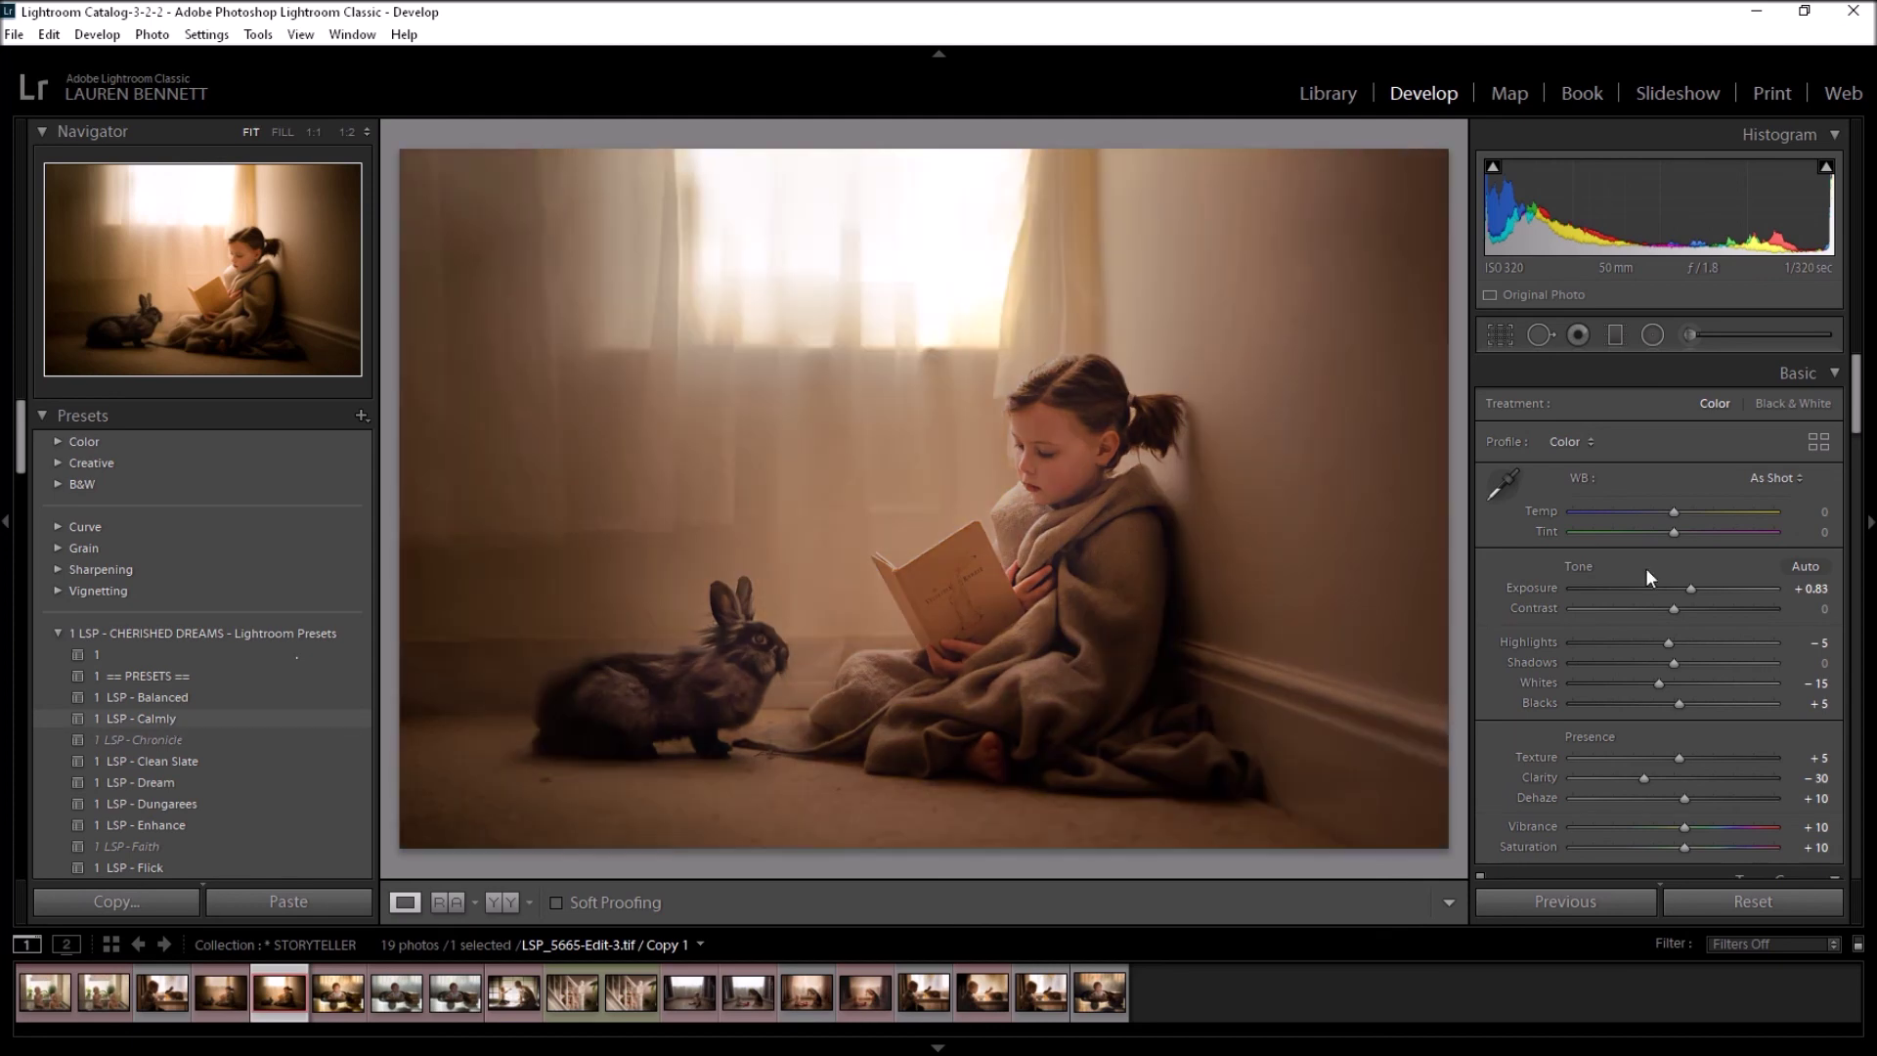